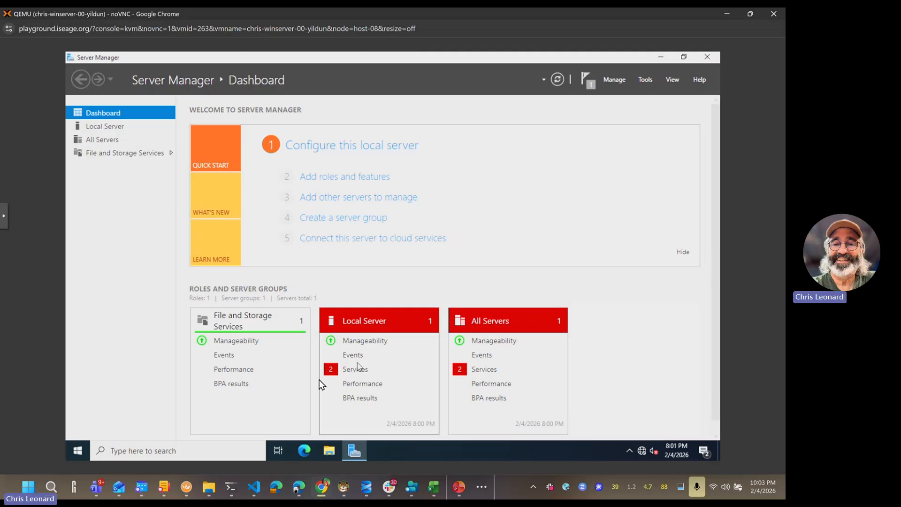
Step: Open PowerShell, rerun 'Add-WindowsFeature -Name gpmc' from history, then cancel it with Ctrl+C
click(83, 450)
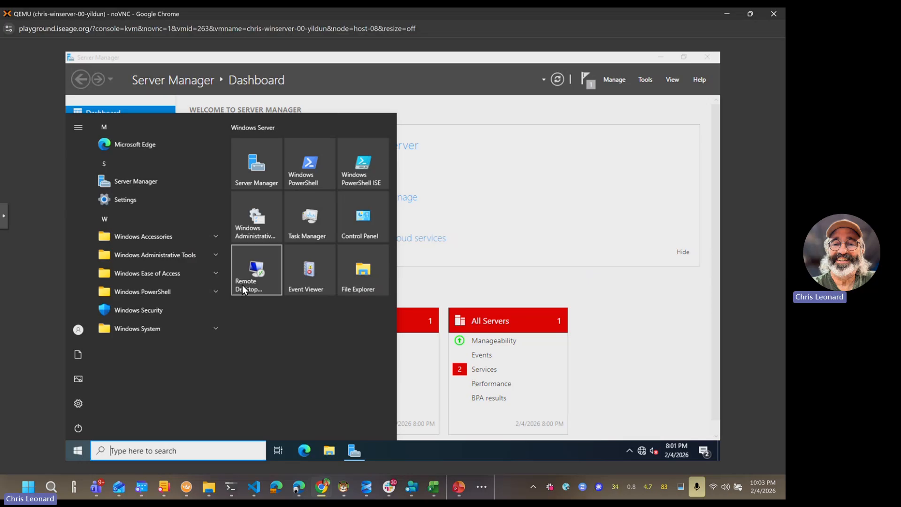
click(425, 171)
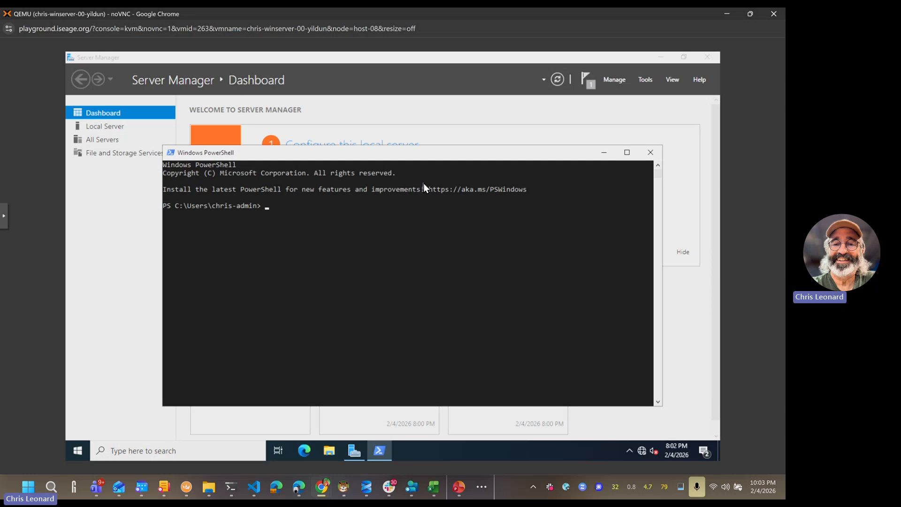
key(Up)
key(Up)
key(Escape)
key(Up)
key(Up)
key(Up)
key(Up)
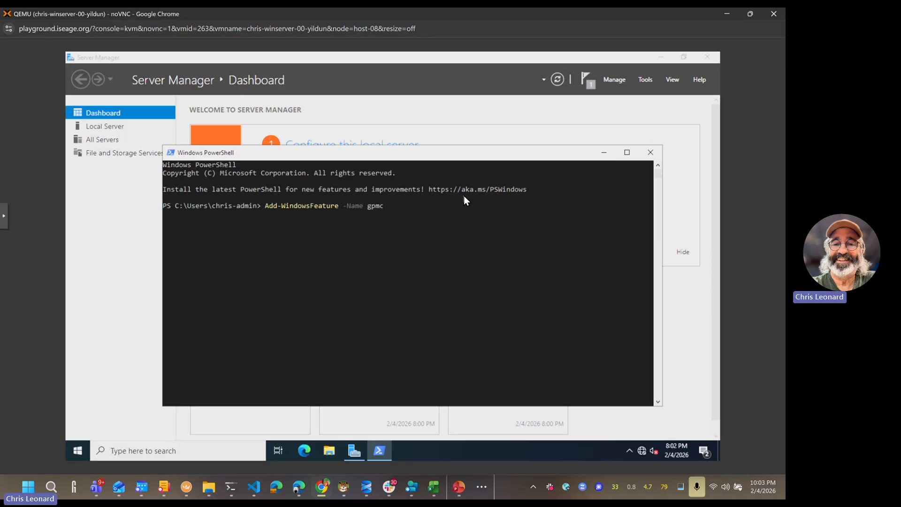
key(Return)
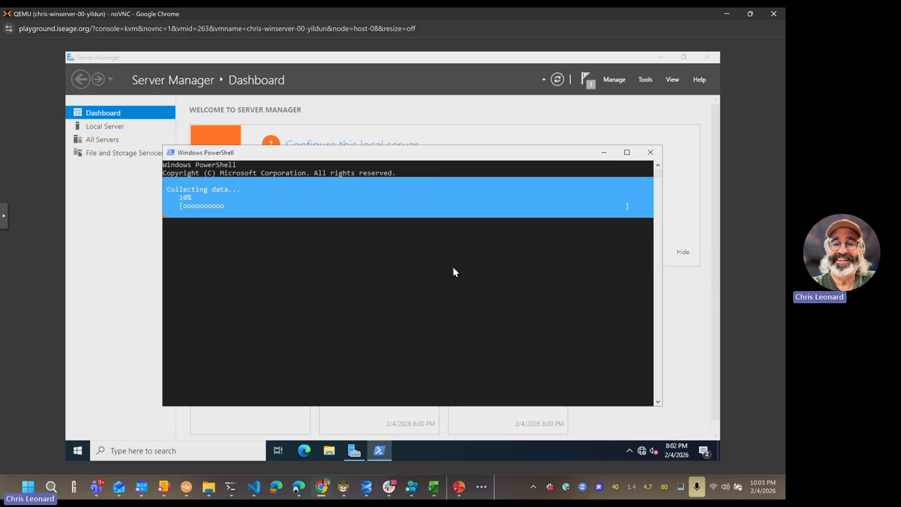
key(ctrl+c)
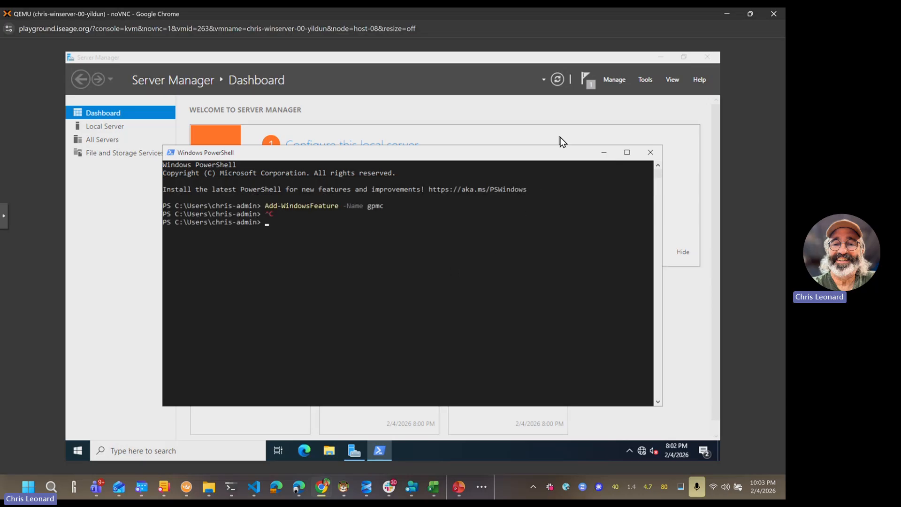
Step: Start the Add Roles and Features Wizard from Server Manager's Manage menu
click(568, 115)
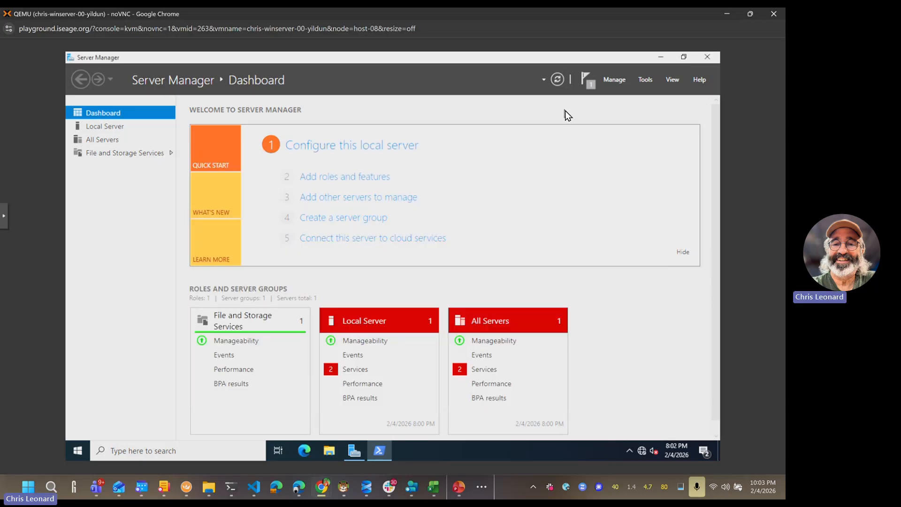
click(610, 80)
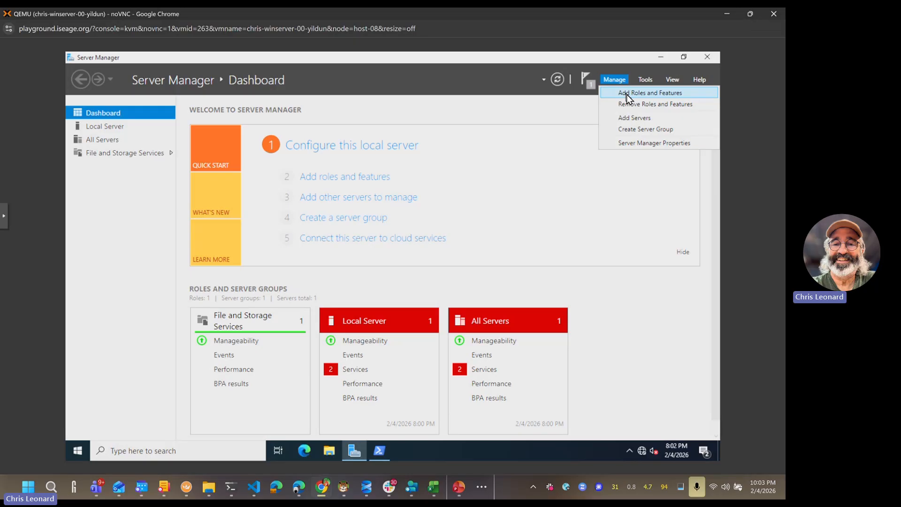
click(627, 94)
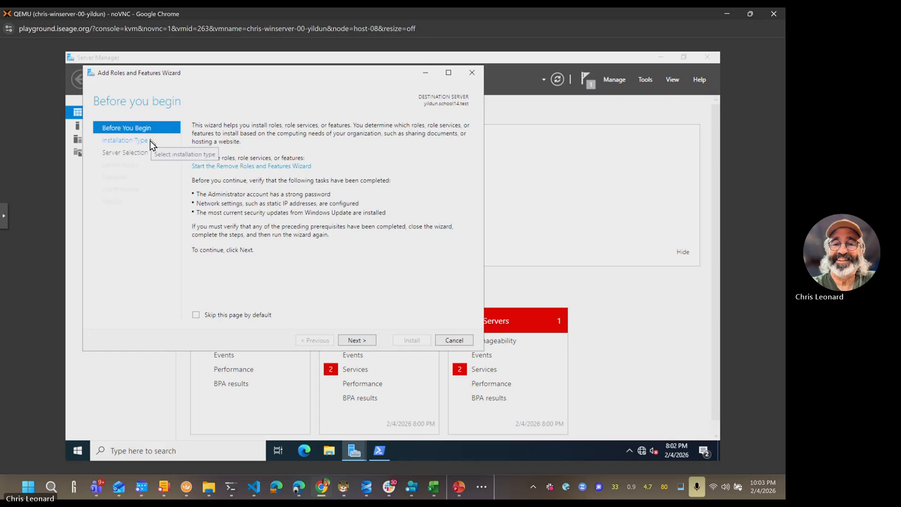
Step: Keep role-based install on this server, skip roles, and check Group Policy Management
click(367, 340)
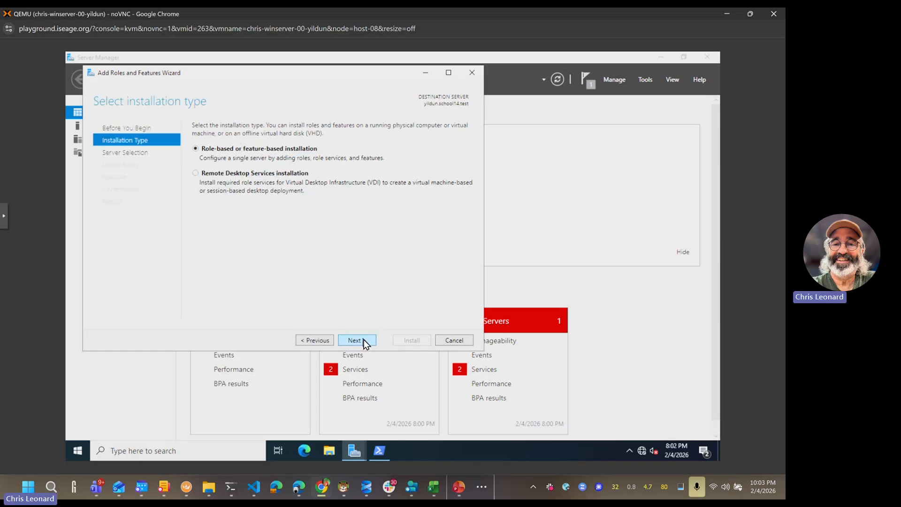
click(364, 339)
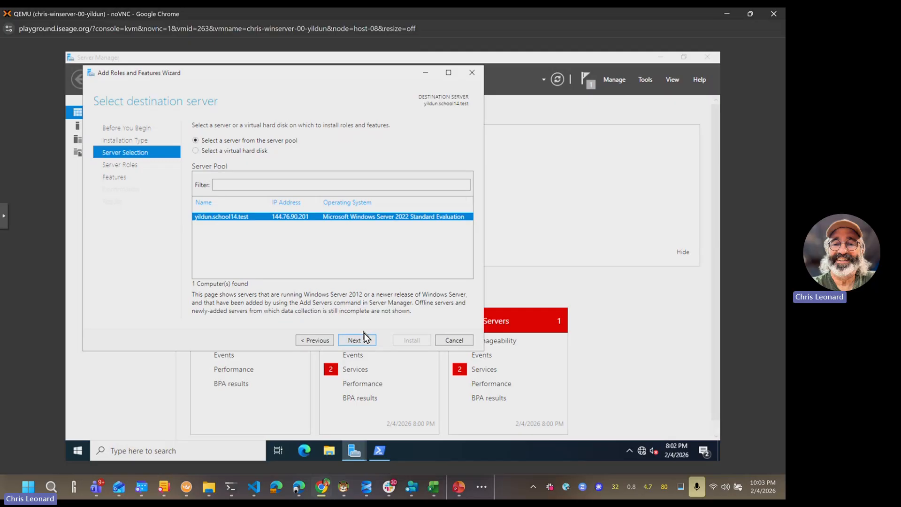
click(362, 340)
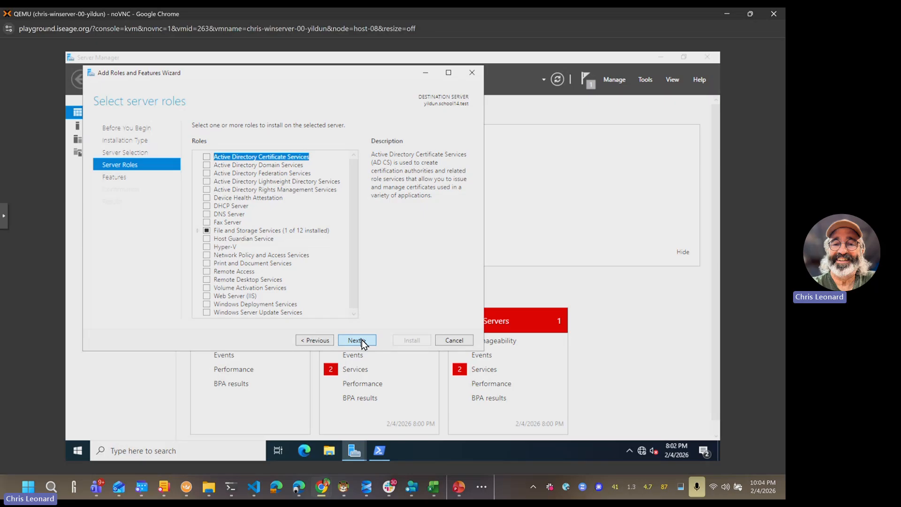
click(362, 340)
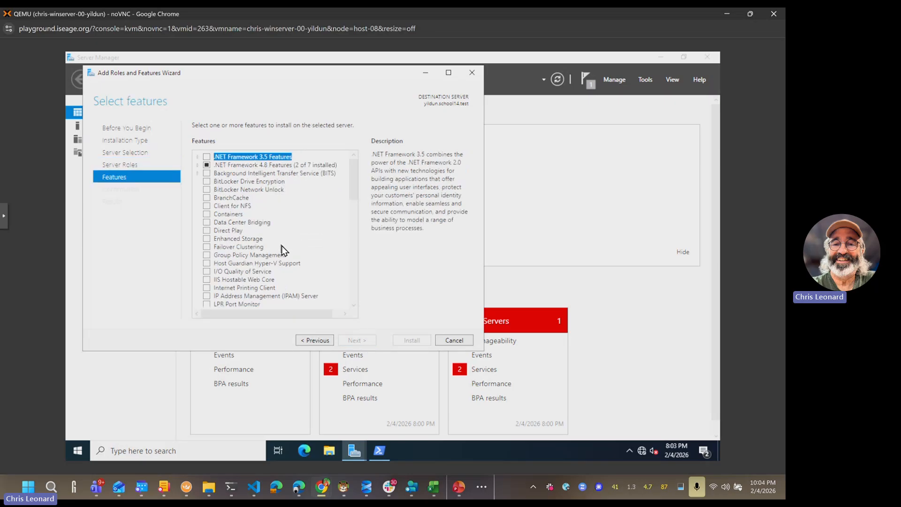
click(207, 256)
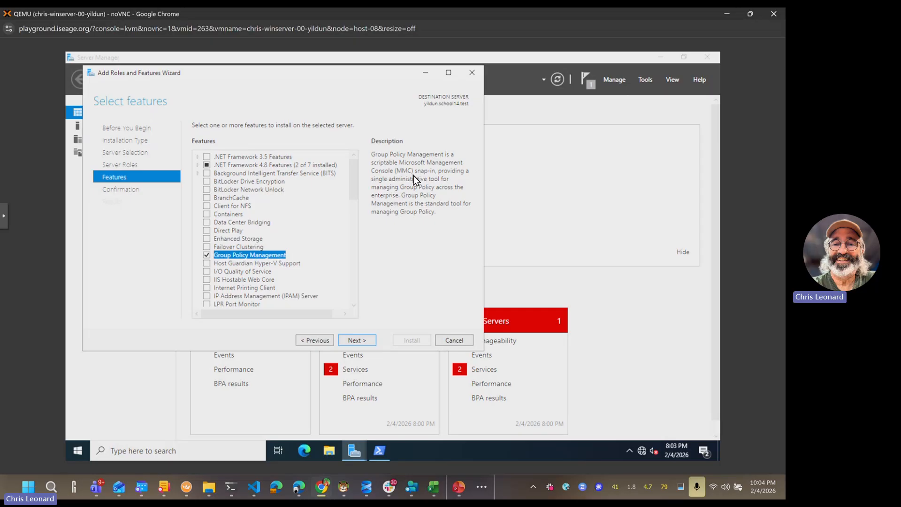
Step: Run mmc.exe from Start search with administrator approval and maximize the empty console
key(super)
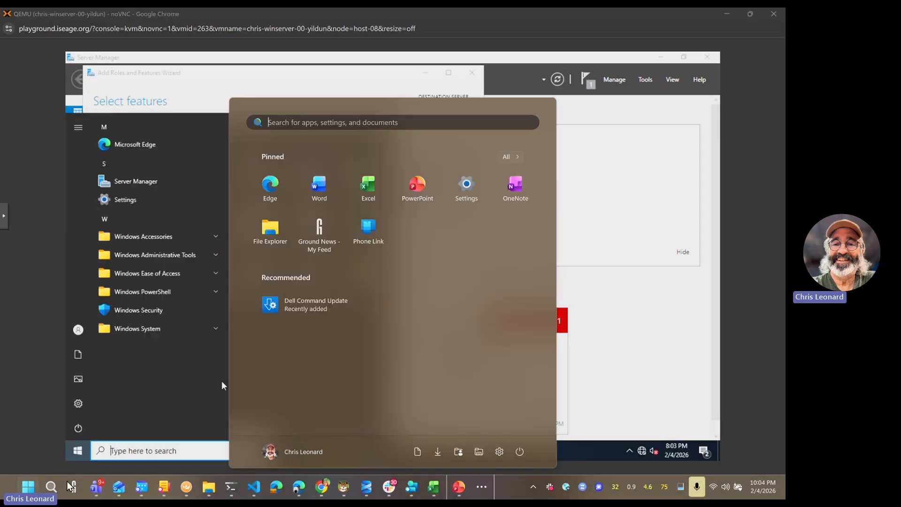
click(30, 489)
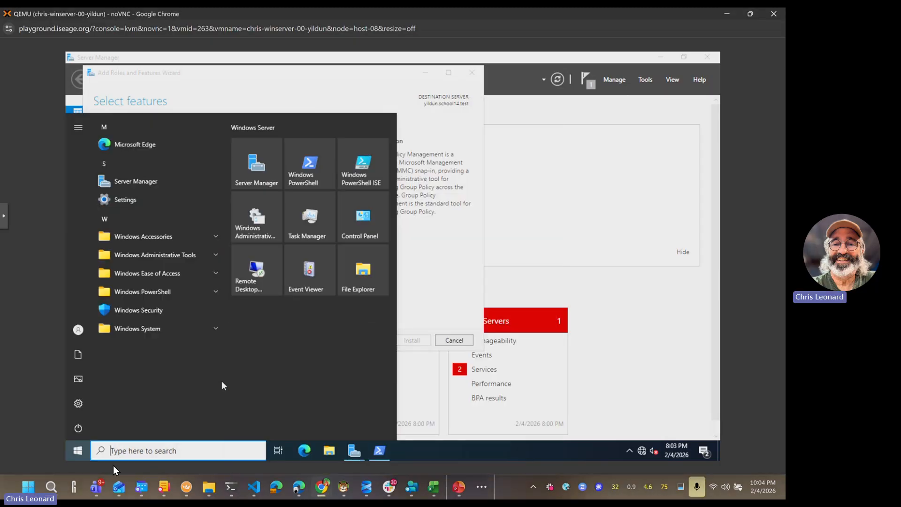
click(144, 450)
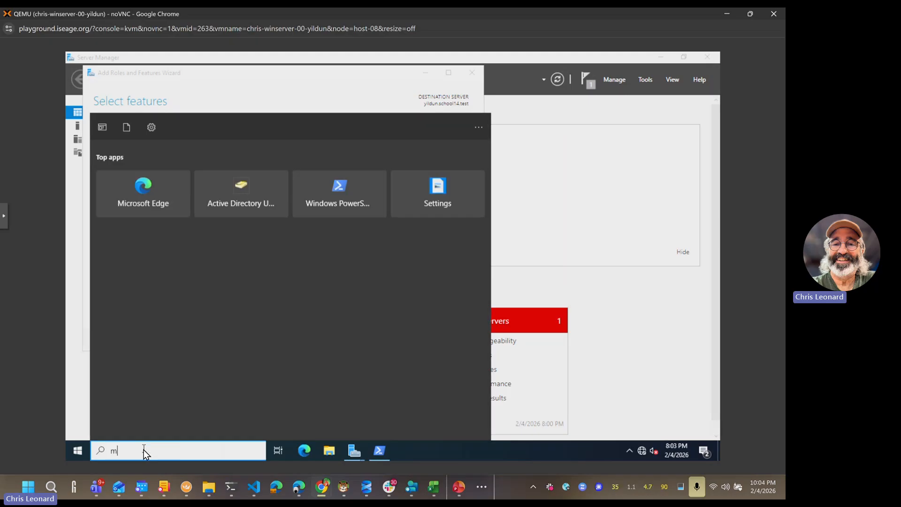
text(mmc.exe)
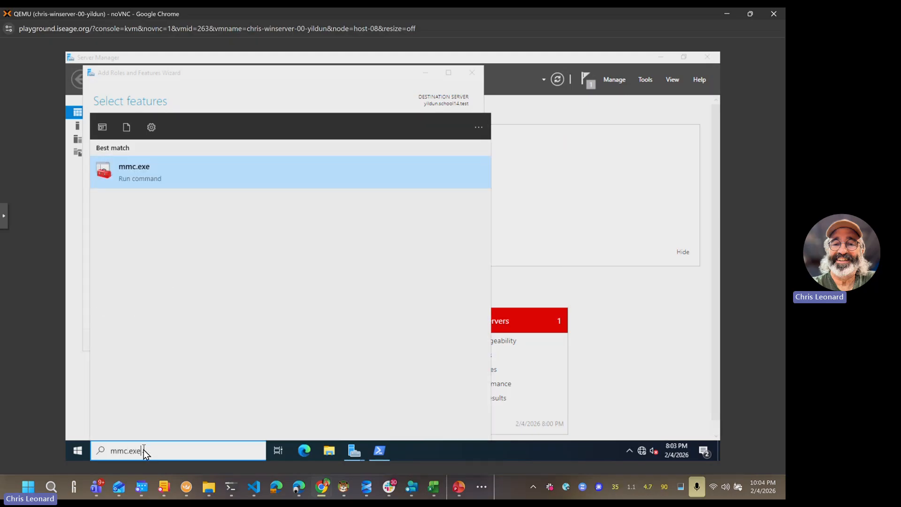
key(Return)
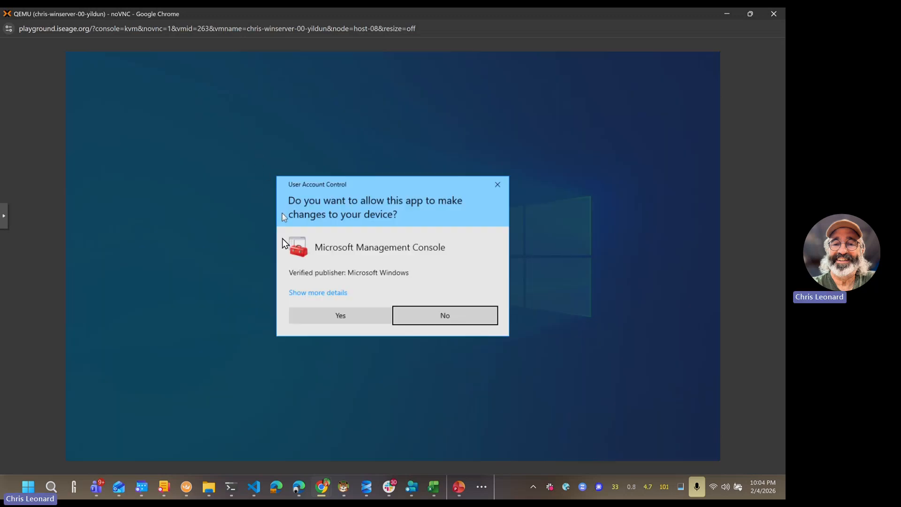
click(329, 319)
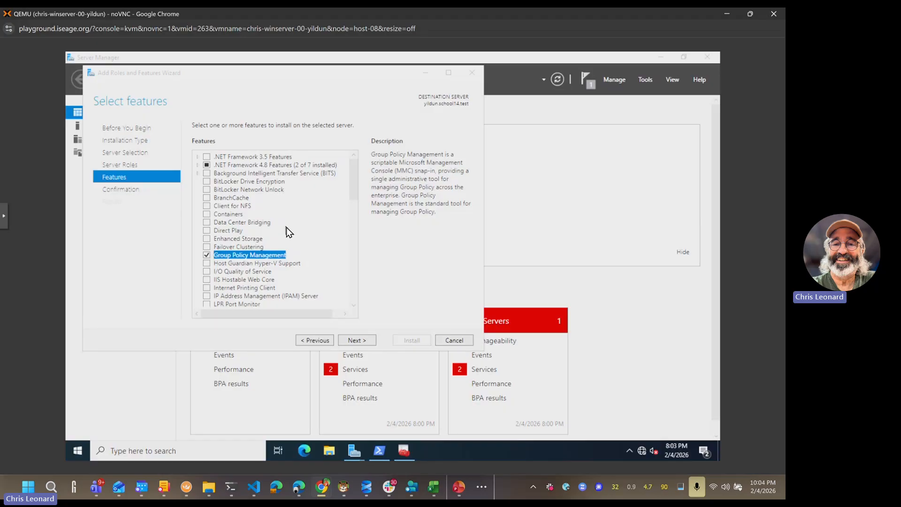
click(402, 452)
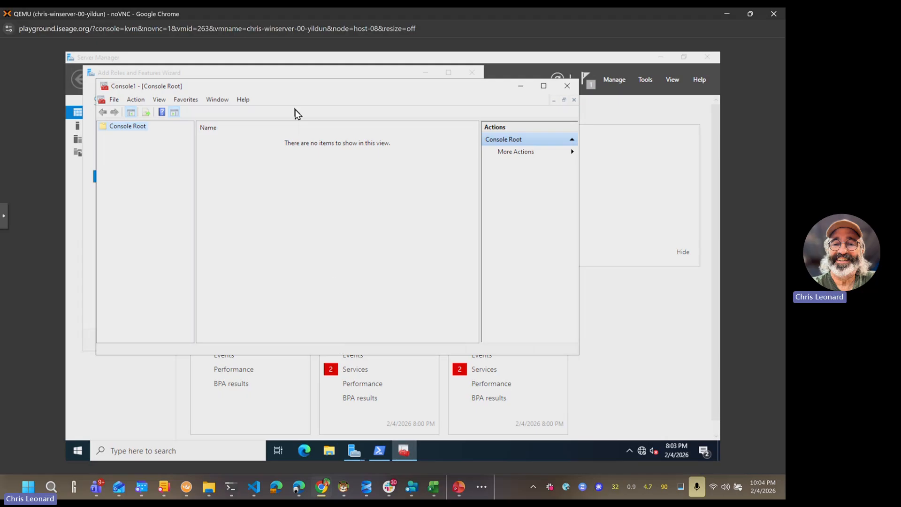
double_click(298, 85)
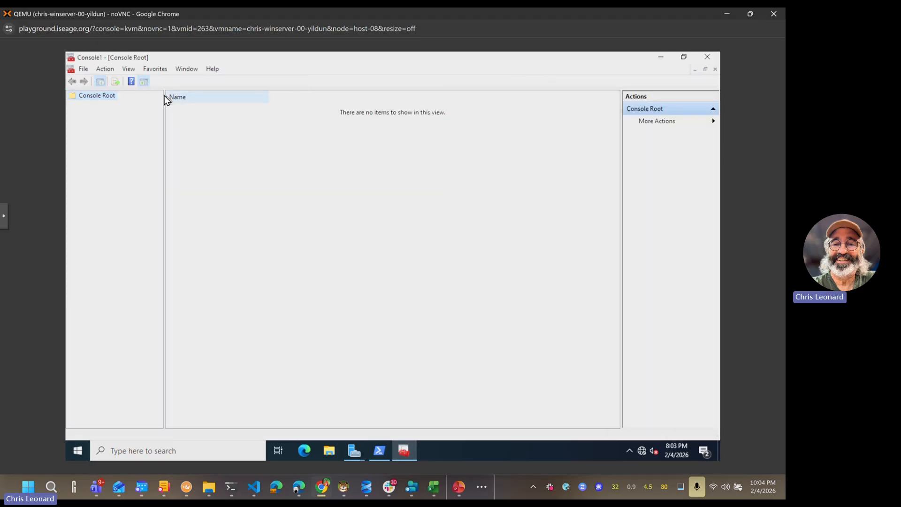
Step: Open the Add/Remove Snap-in list and review the Certificates, DHCP and DNS descriptions
click(89, 68)
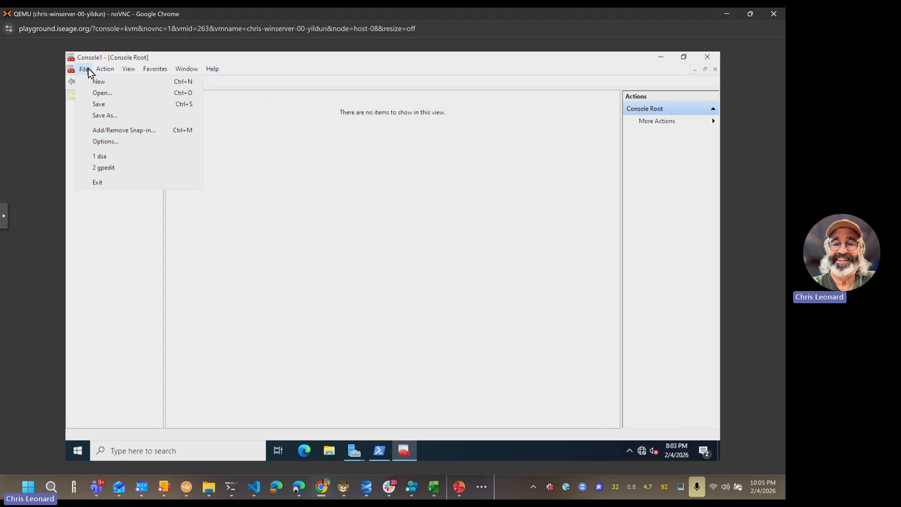
click(139, 132)
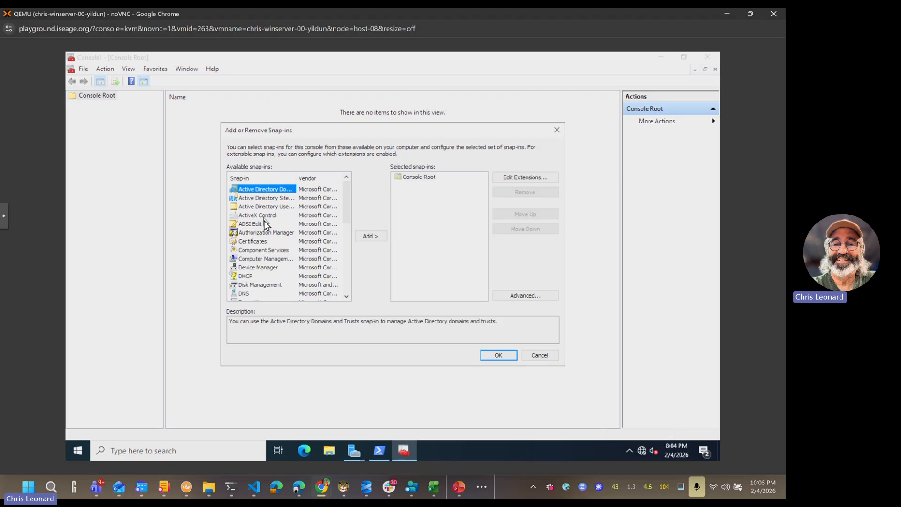
click(267, 243)
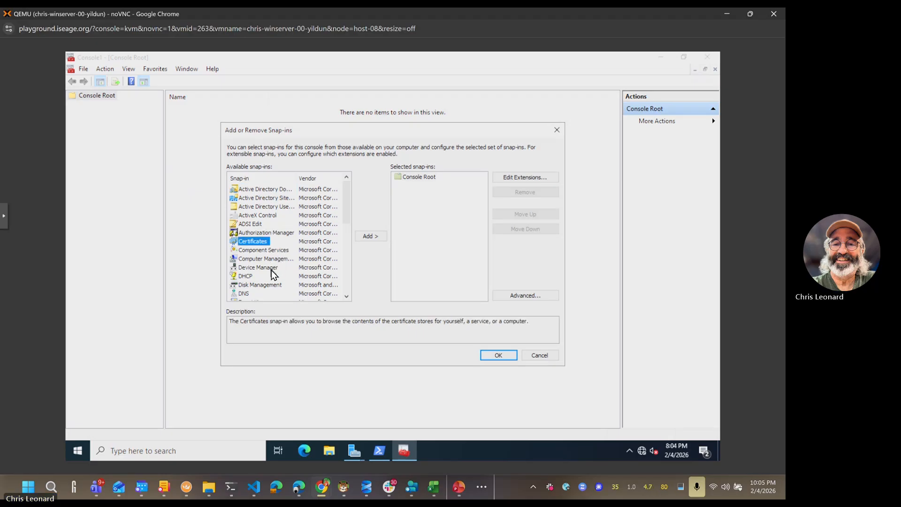
click(252, 278)
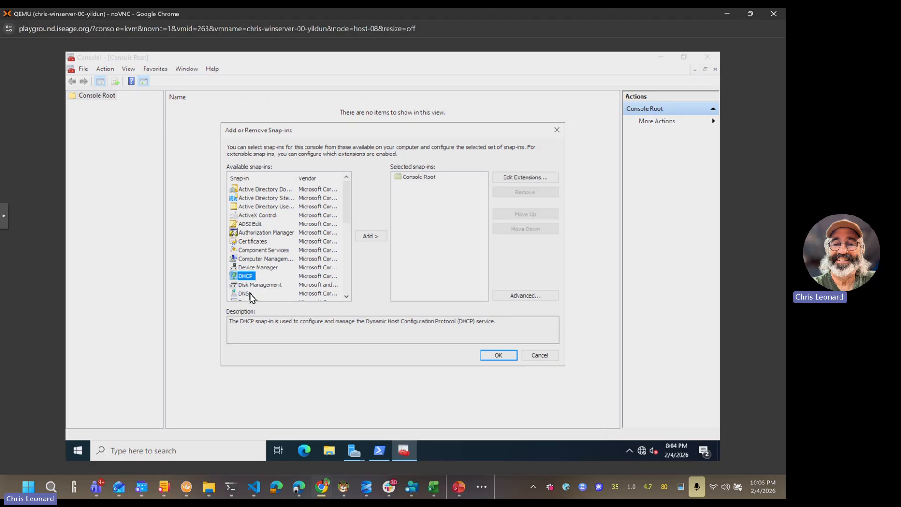
click(250, 294)
scroll(276, 266, down, 2)
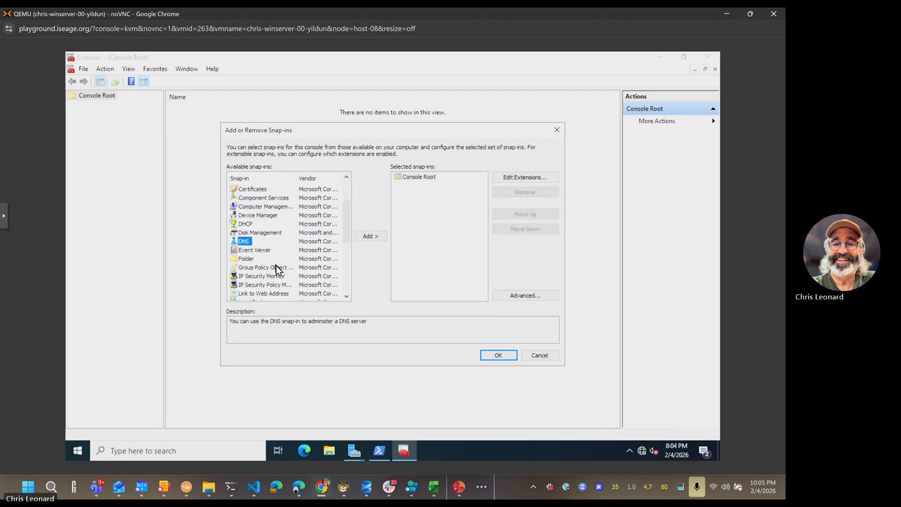
scroll(276, 265, down, 3)
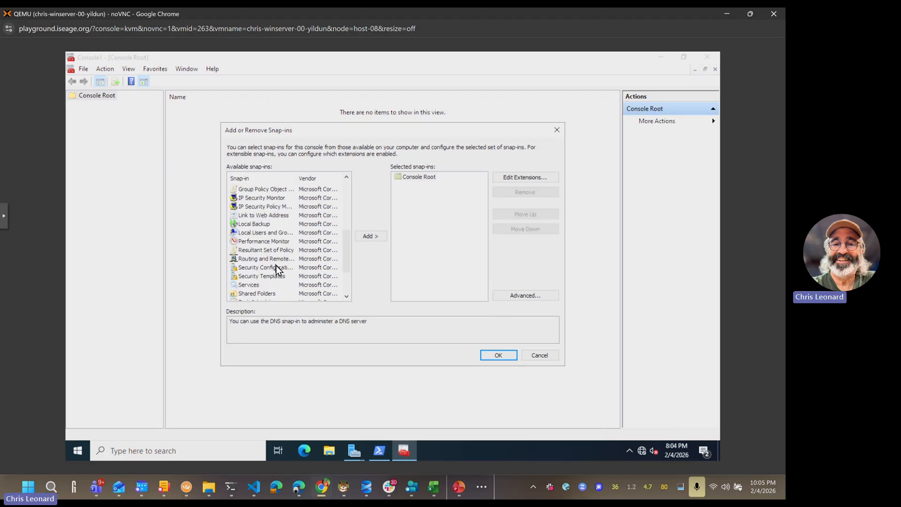
scroll(276, 266, down, 2)
scroll(276, 266, up, 7)
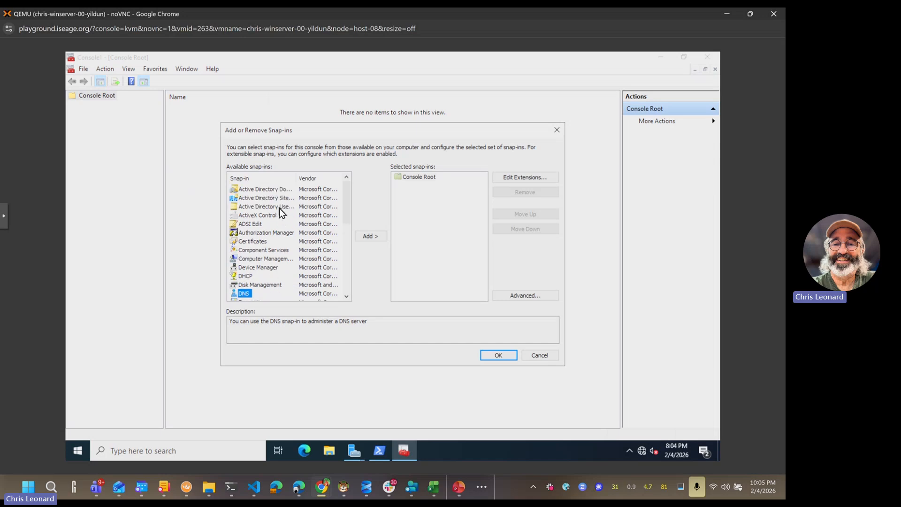
Step: Add Active Directory Users and Computers, DHCP and DNS snap-ins and confirm
click(266, 207)
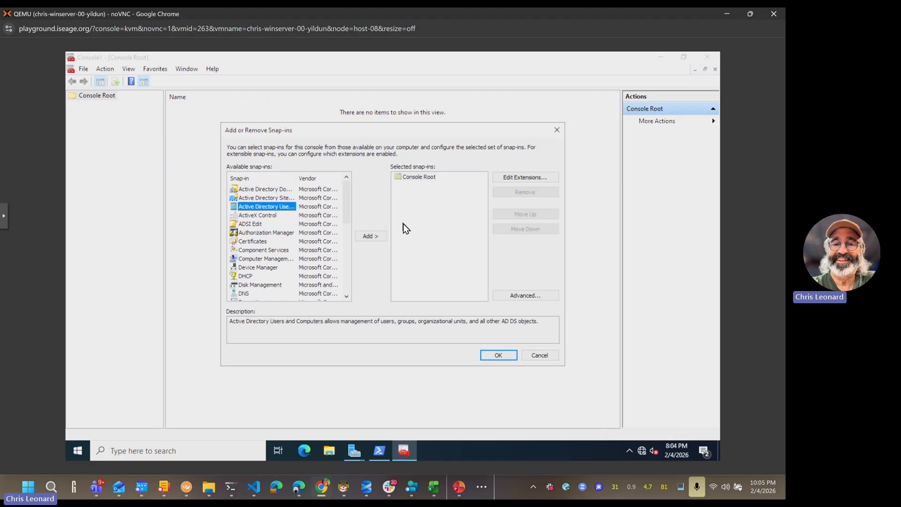
click(371, 236)
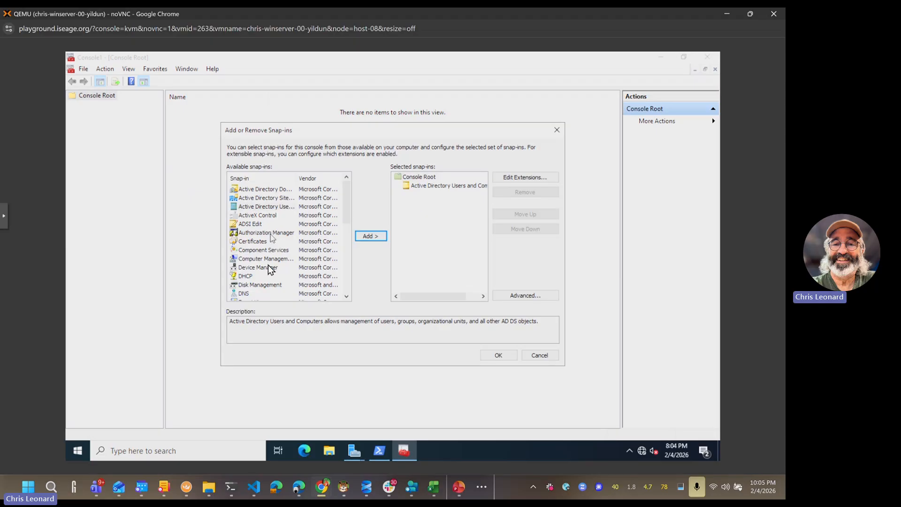
click(247, 278)
click(377, 236)
click(242, 294)
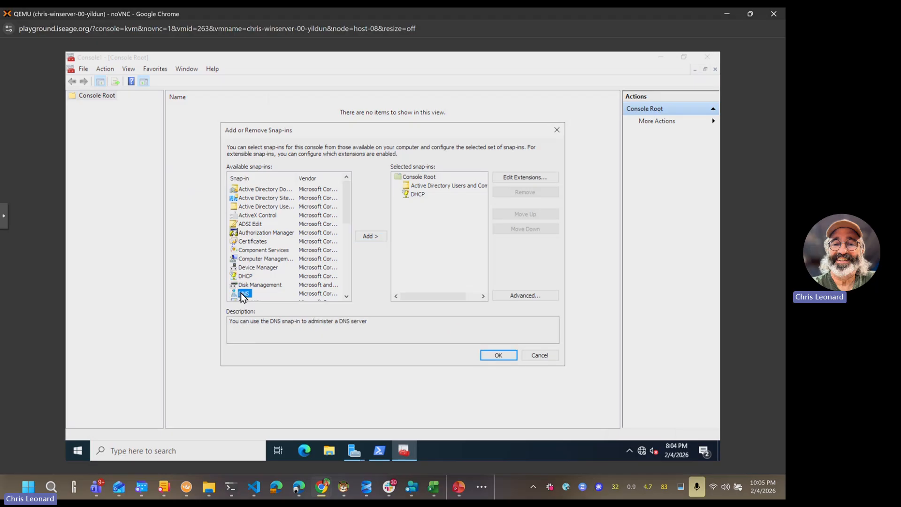
click(376, 236)
scroll(301, 217, down, 2)
scroll(300, 217, down, 1)
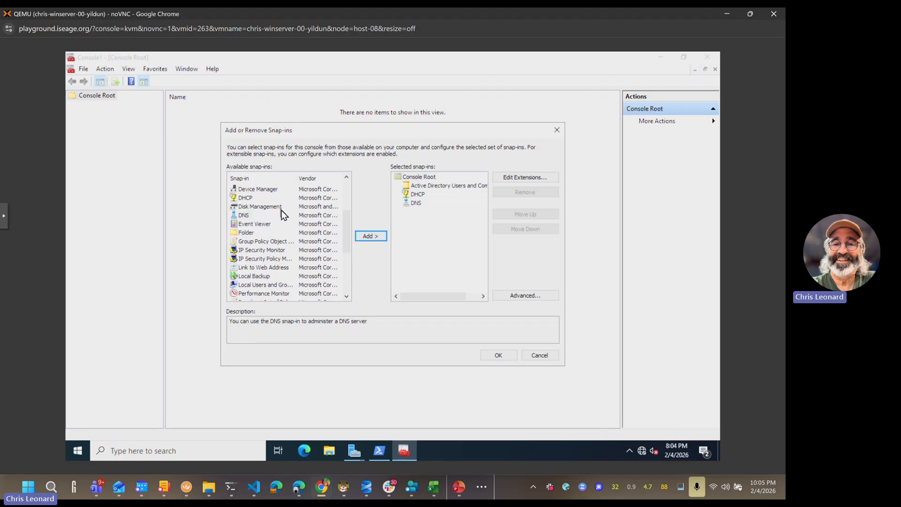
scroll(282, 214, down, 1)
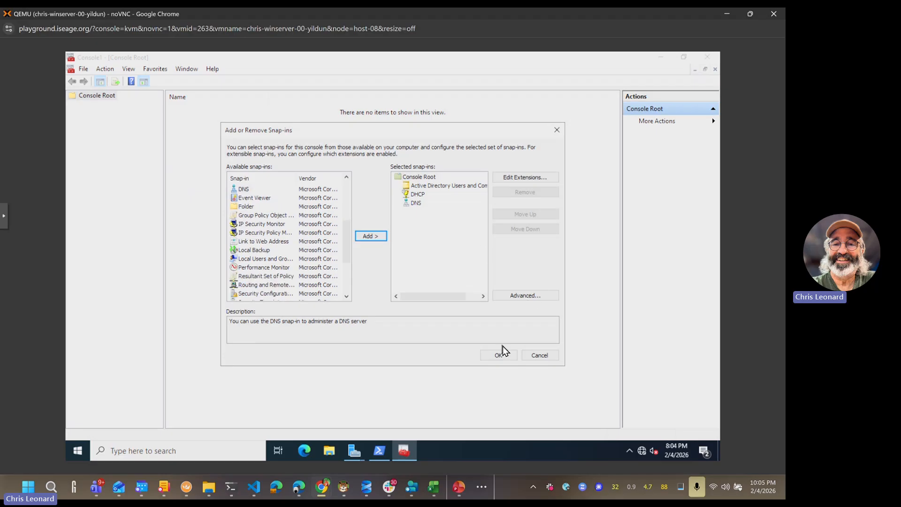
click(498, 355)
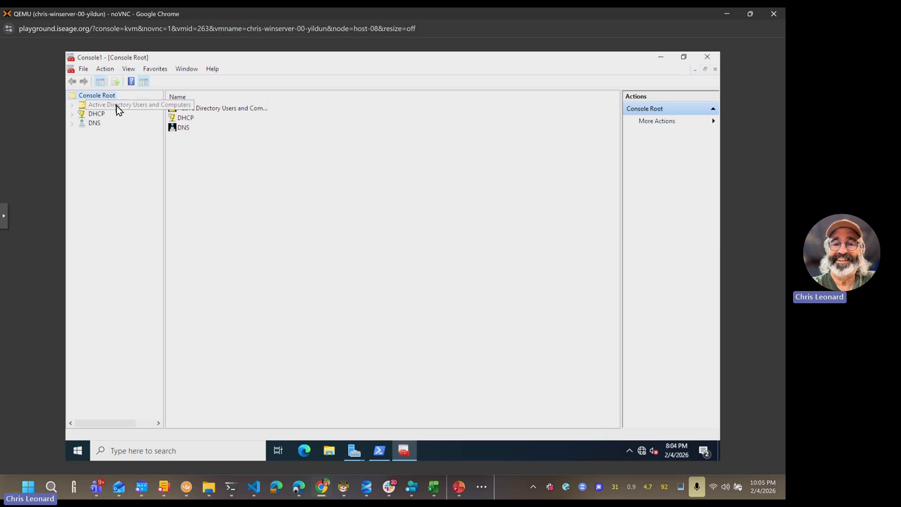
Step: Connect the DNS snap-in to the computer school14.test
click(72, 124)
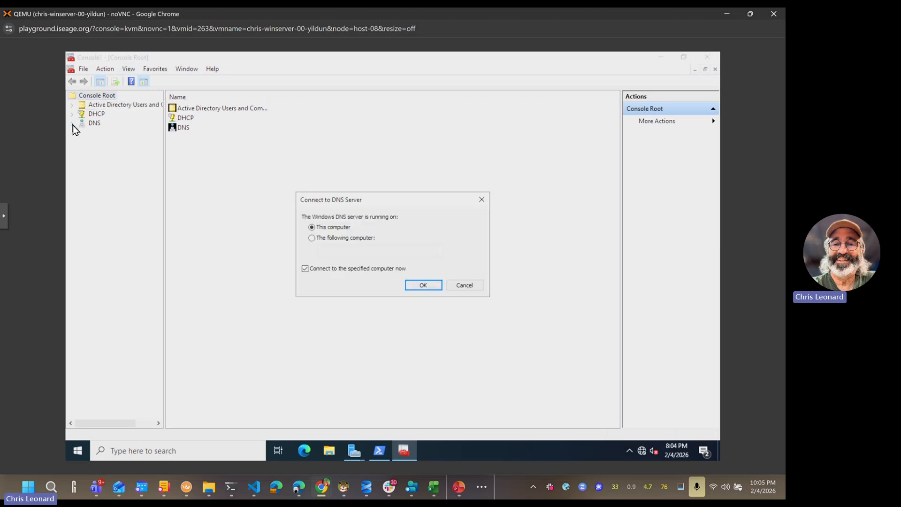
click(366, 240)
click(365, 252)
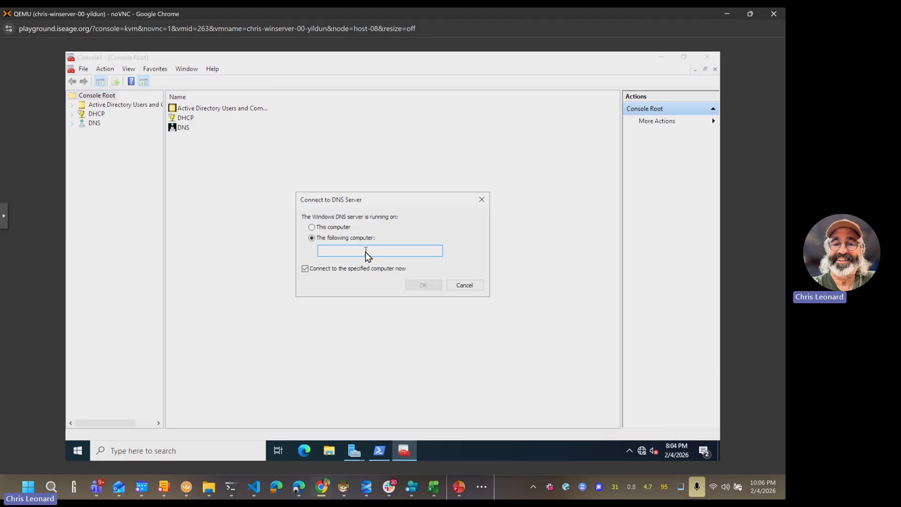
text(localhost)
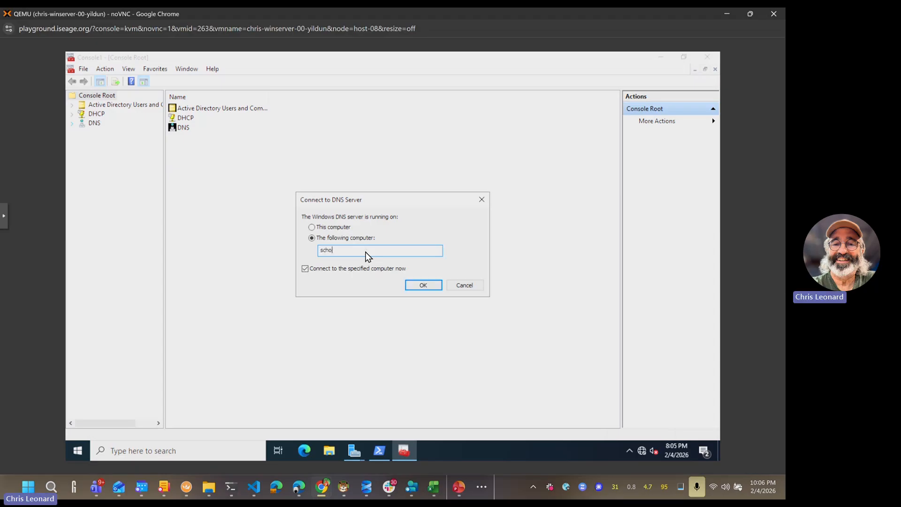
text(school14.)
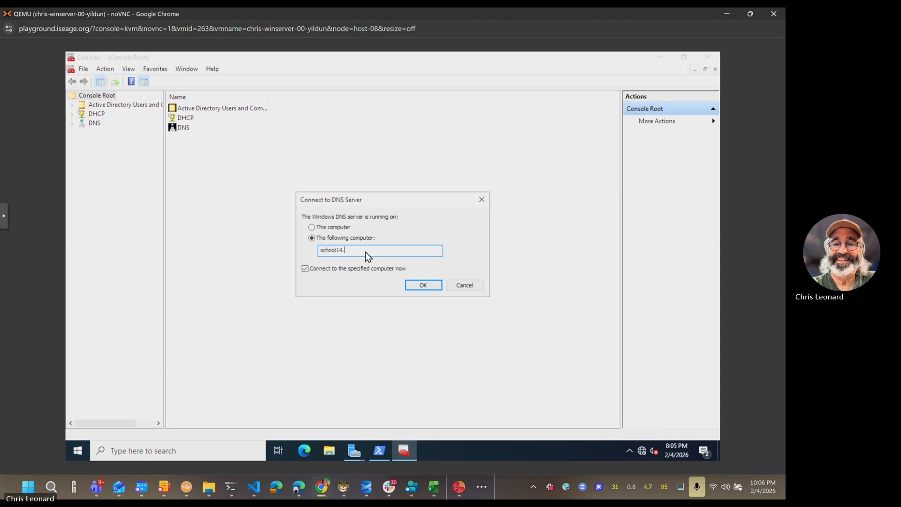
text(test)
click(413, 285)
click(112, 132)
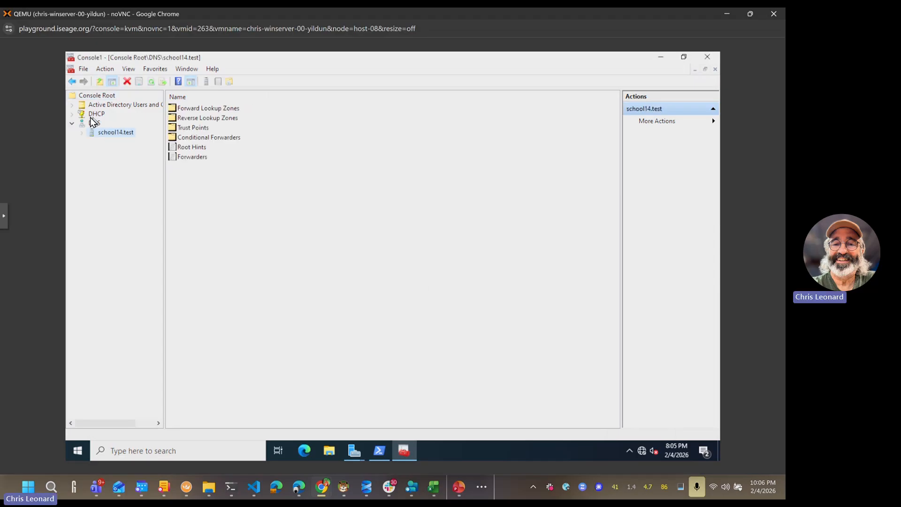
Step: Add the authorized DHCP server zubenelgenubi to the DHCP snap-in
click(100, 116)
right_click(101, 116)
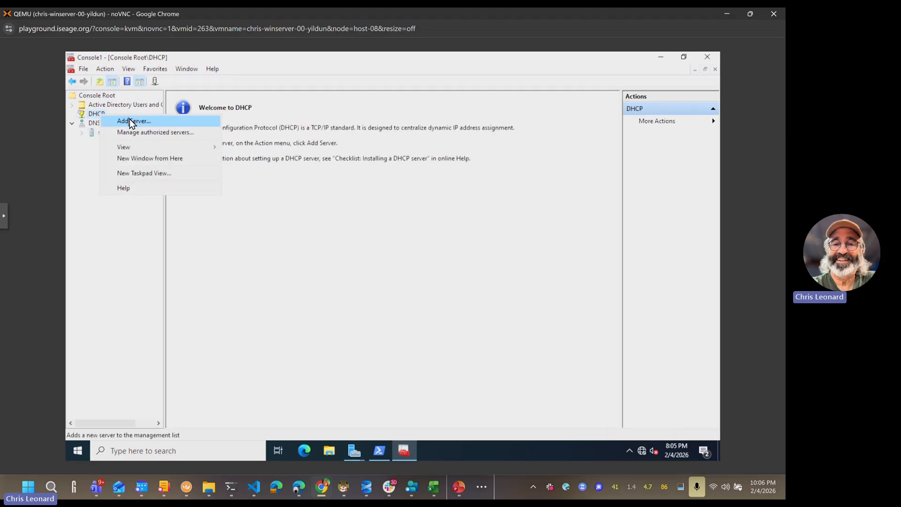
click(130, 120)
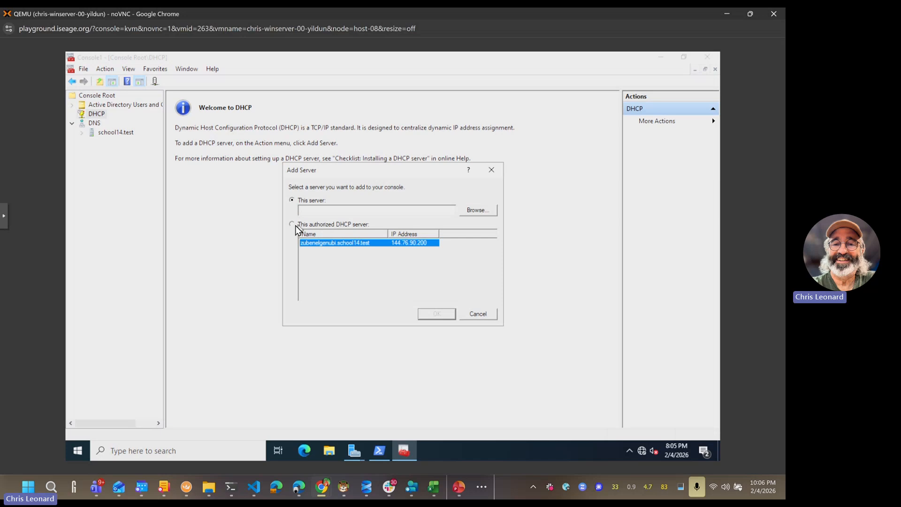
click(348, 244)
click(383, 242)
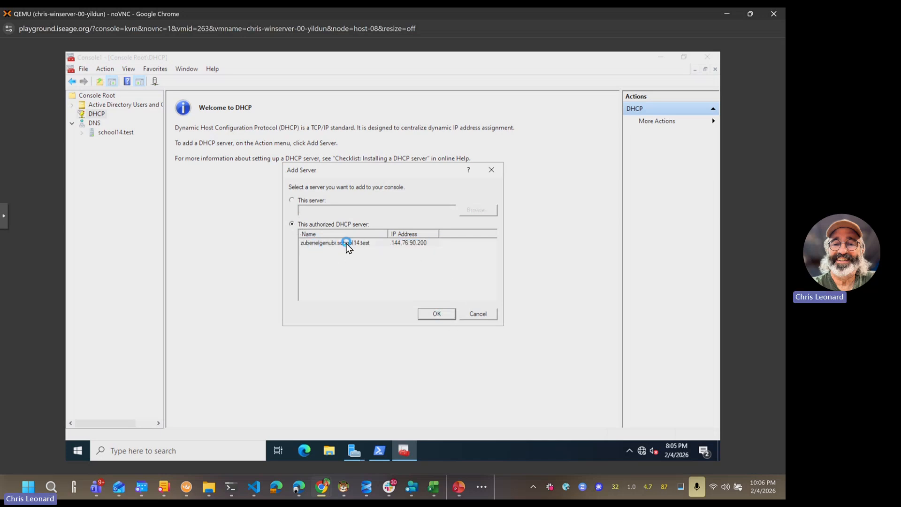
click(434, 313)
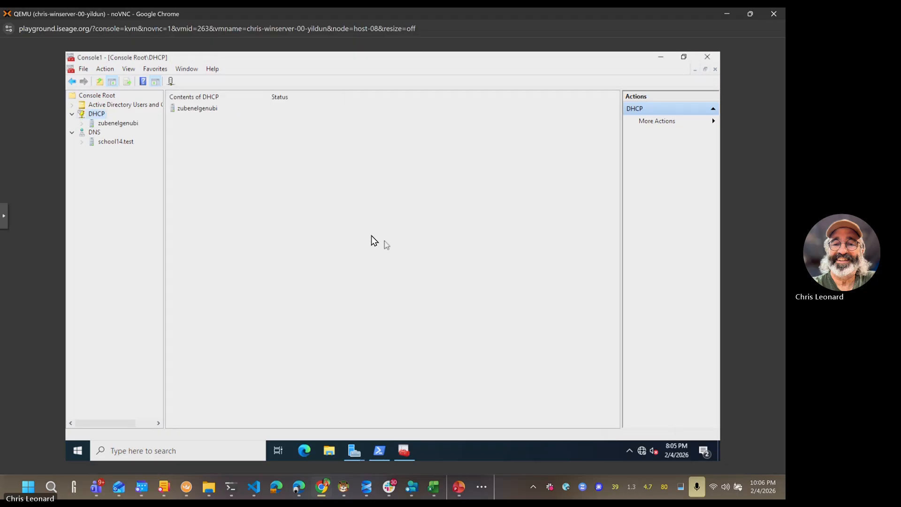
Step: Expand the school14.test domain, zubenelgenubi DHCP server and school14.test DNS zones
click(73, 106)
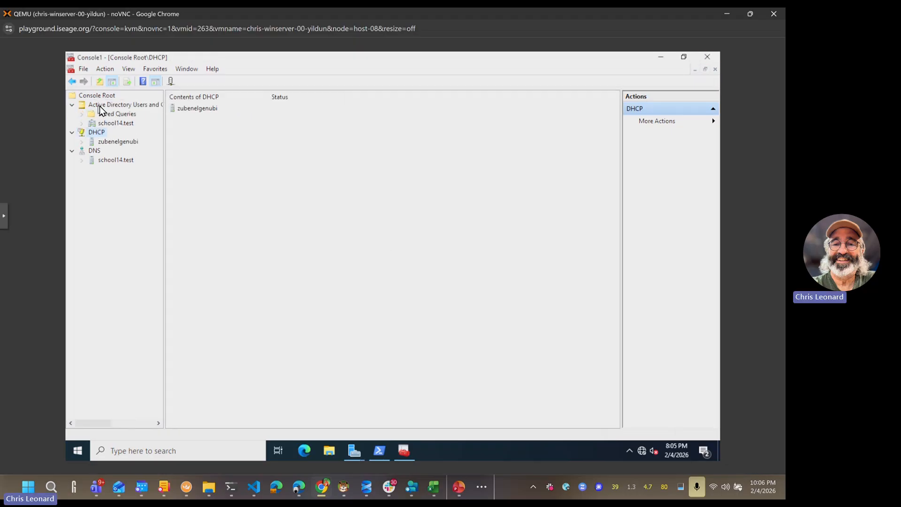
click(100, 123)
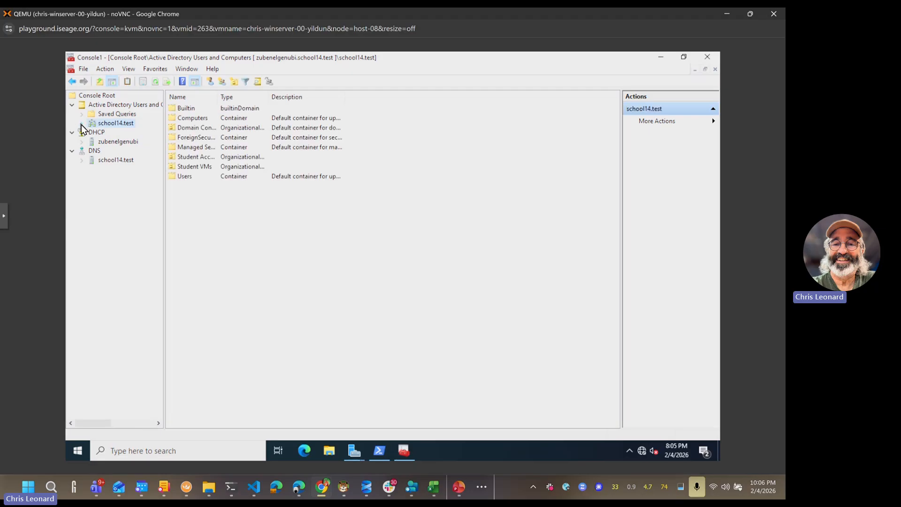
click(81, 123)
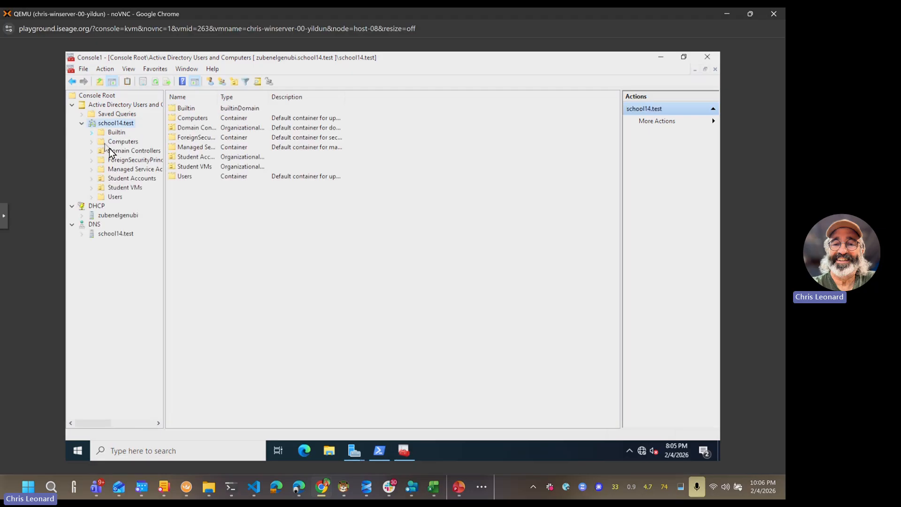
click(83, 216)
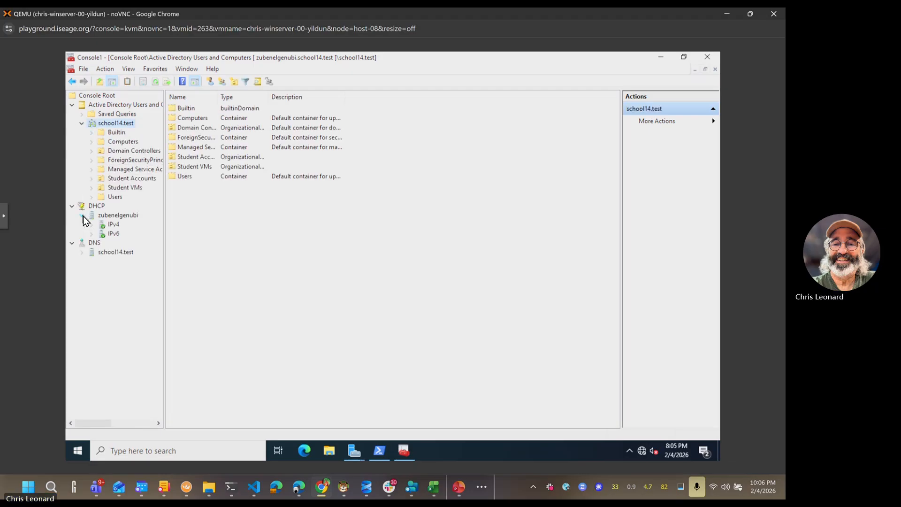
click(83, 253)
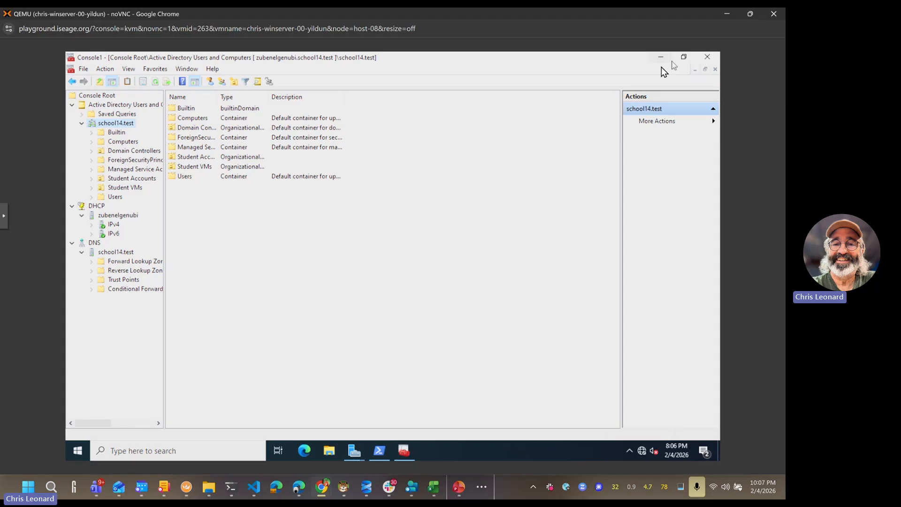
Step: Close the console without saving and install Group Policy Management from the features wizard
click(711, 57)
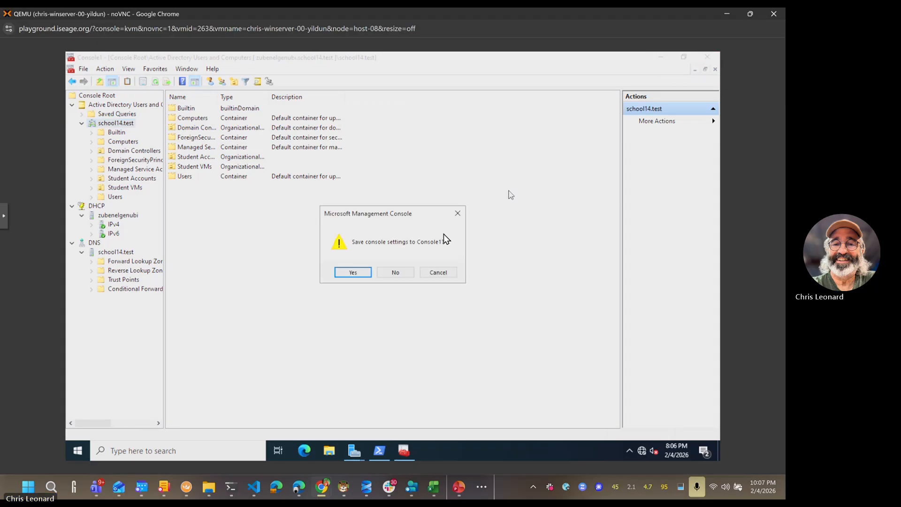
click(396, 272)
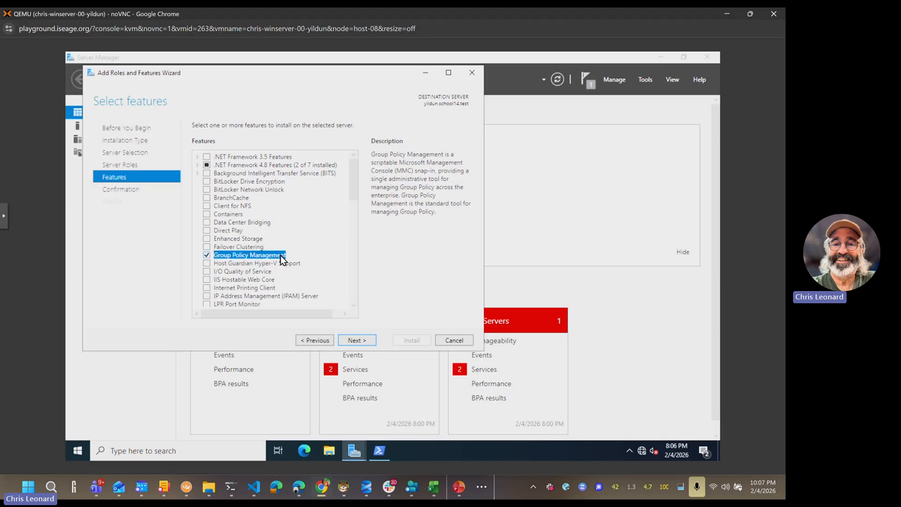
click(357, 340)
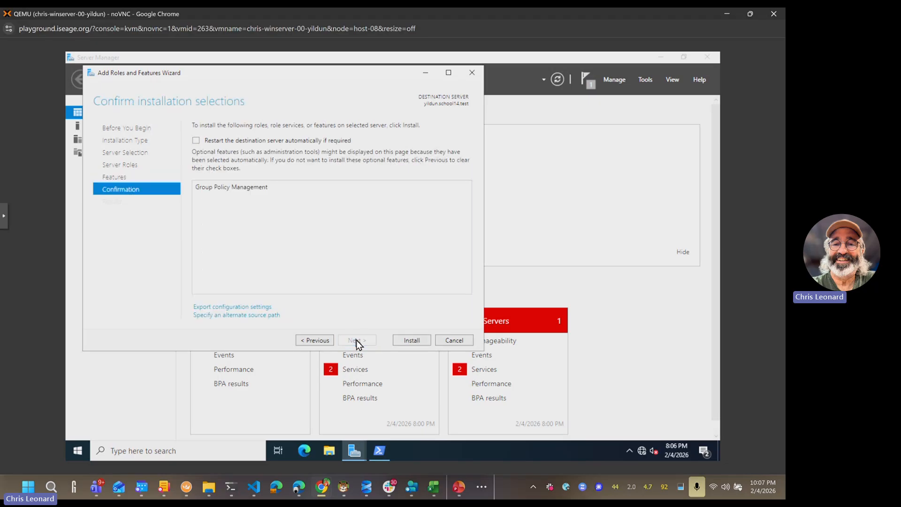
click(409, 340)
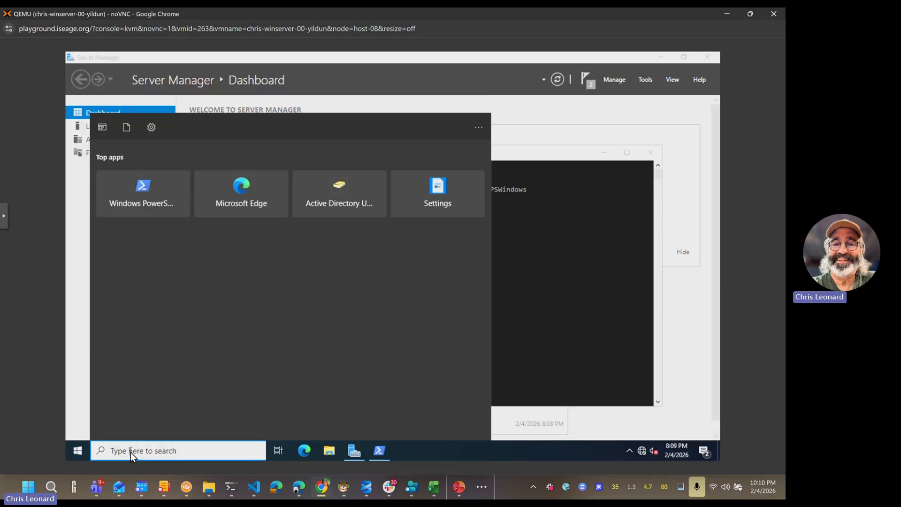
Step: Launch mmc.exe from Start search, after trying gpmc.msc, and approve the administrator prompt
text(gp)
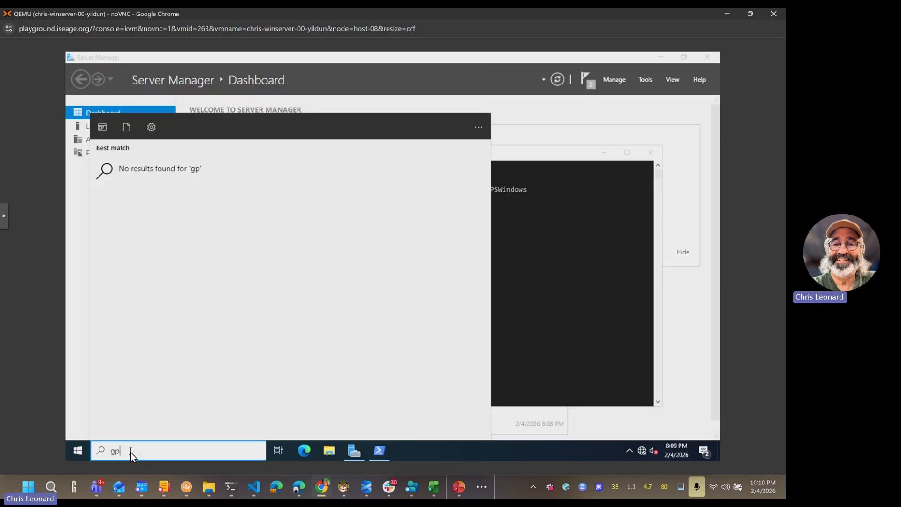
text(mc.msc)
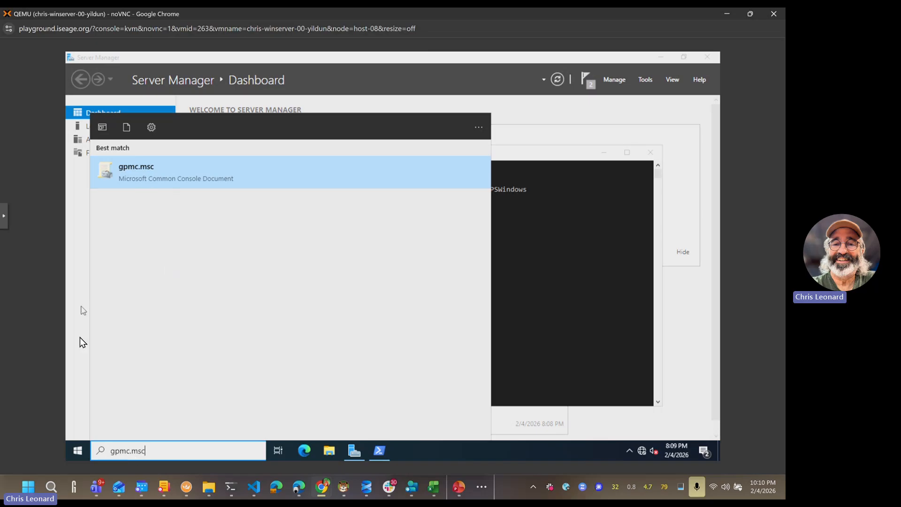
click(77, 452)
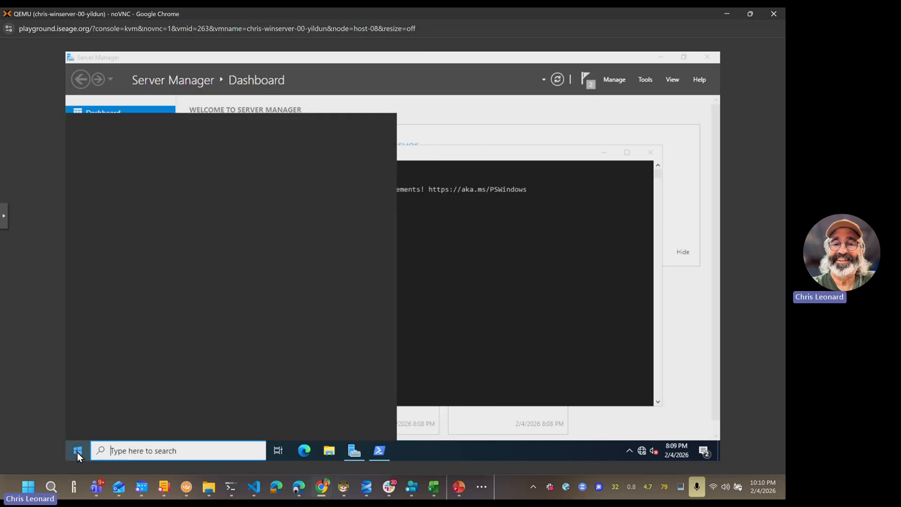
click(133, 451)
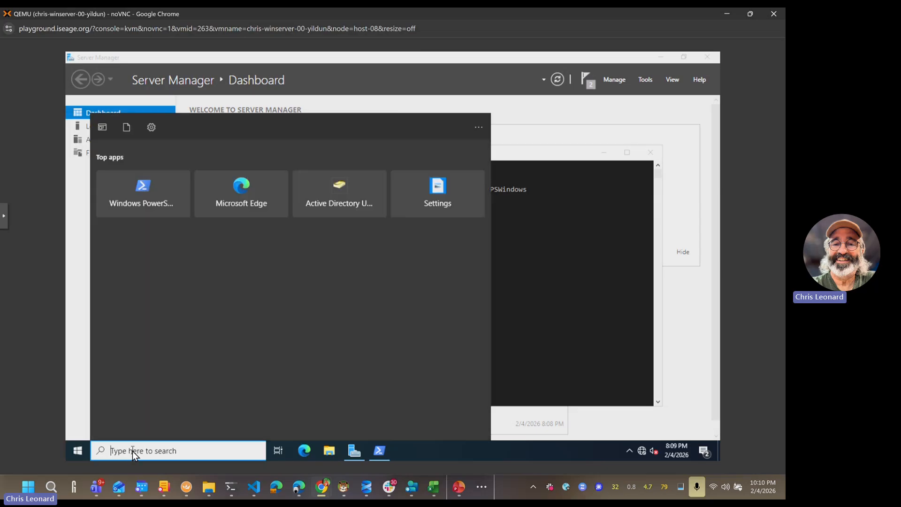
text(mmc.exe)
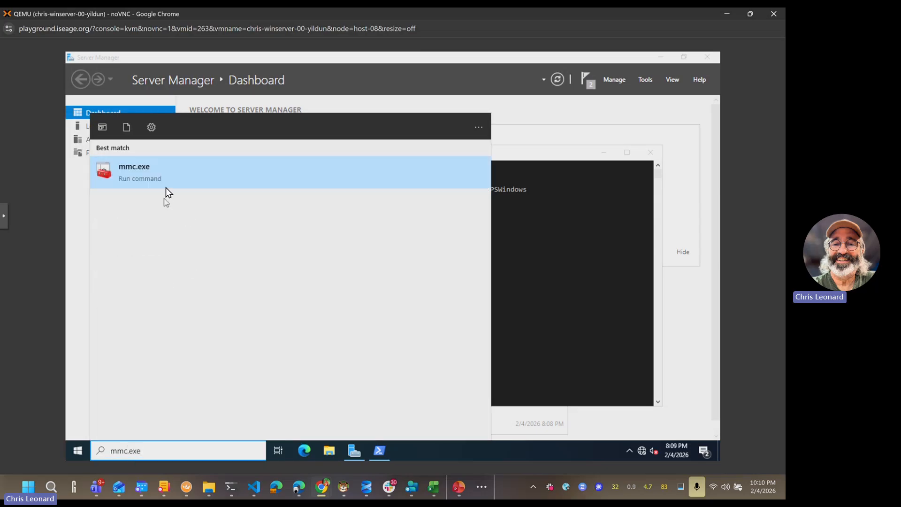
click(145, 174)
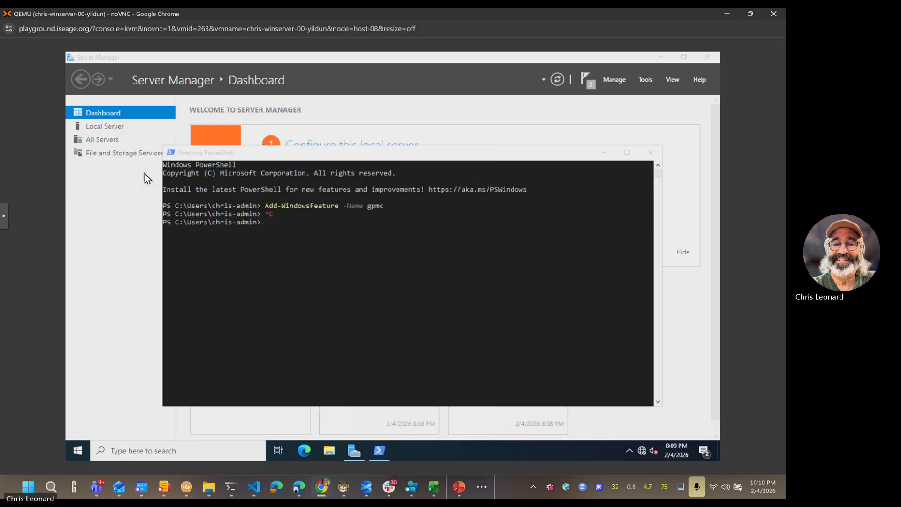
click(317, 319)
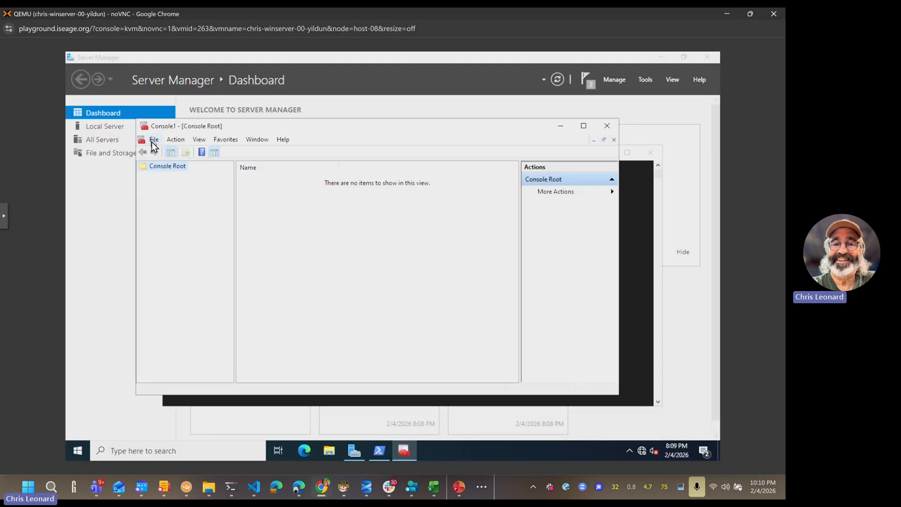
Step: Open the Add/Remove Snap-in list and review the Group Policy snap-in descriptions
click(152, 140)
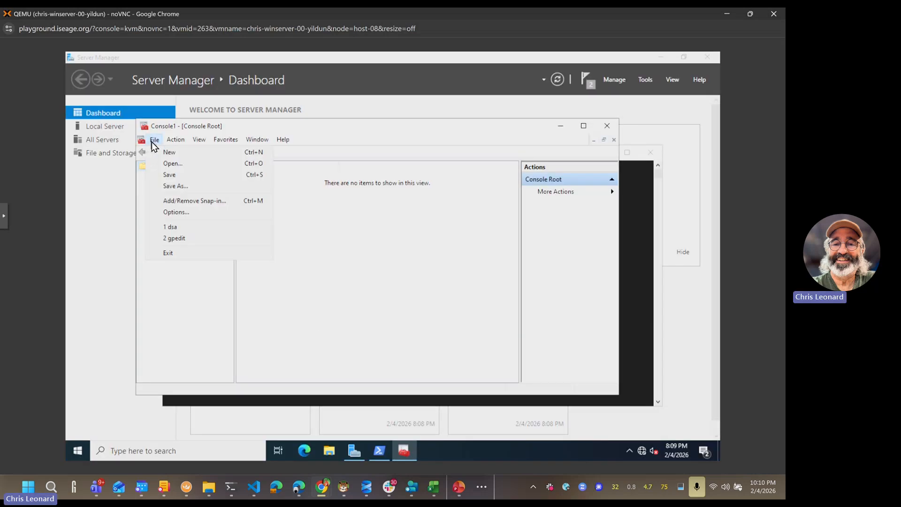
click(185, 201)
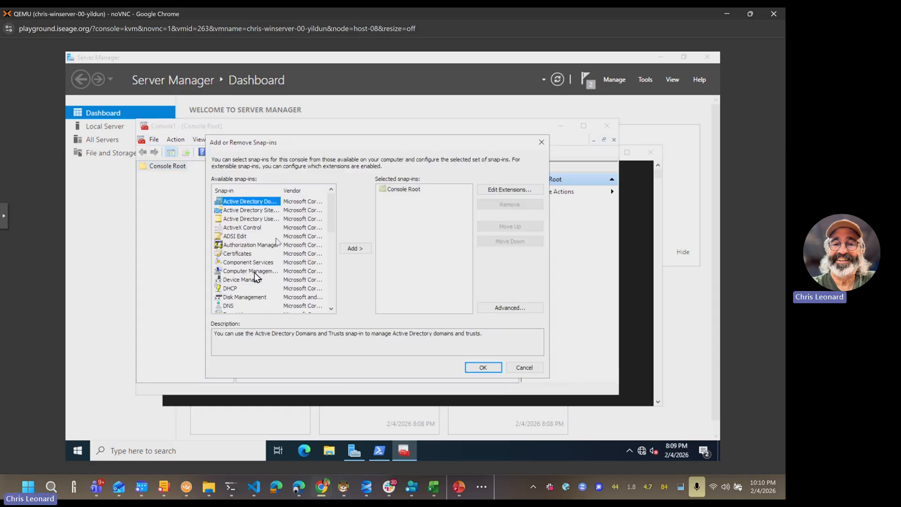
scroll(257, 263, down, 2)
scroll(258, 262, down, 2)
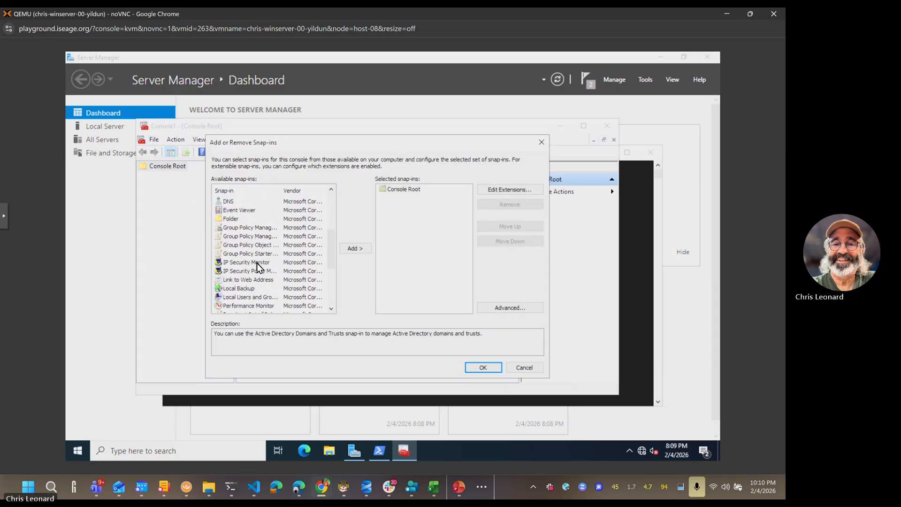
click(265, 228)
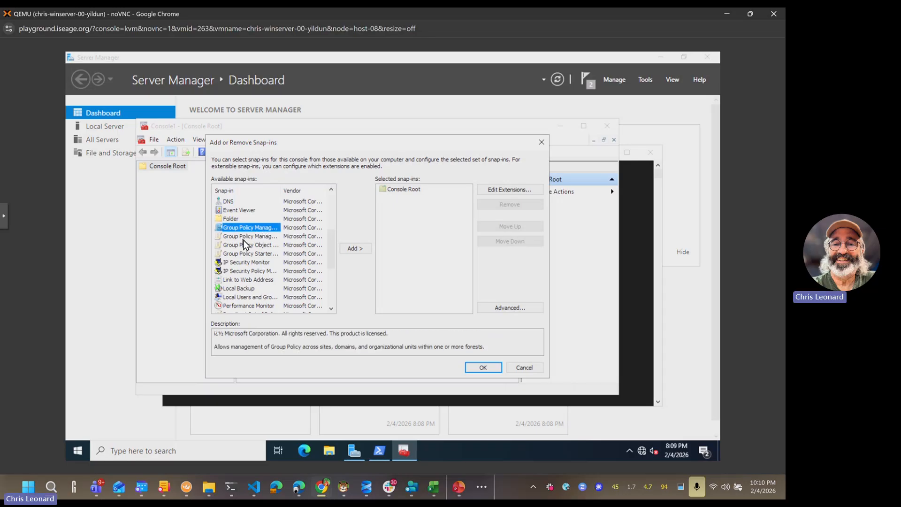
click(243, 237)
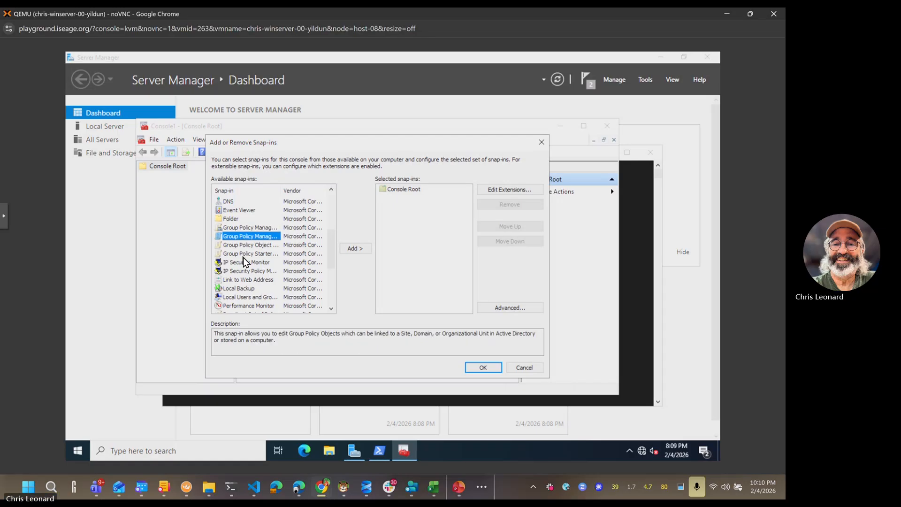
click(244, 245)
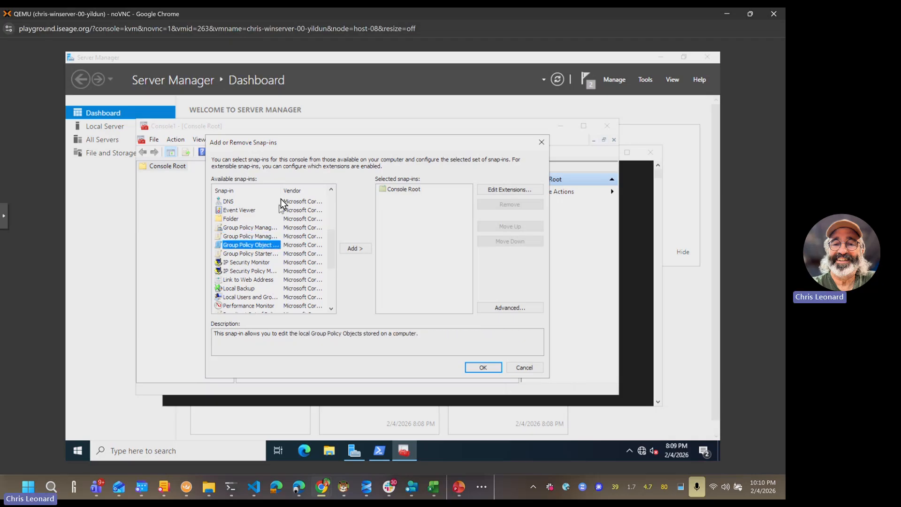
drag(281, 193, 303, 191)
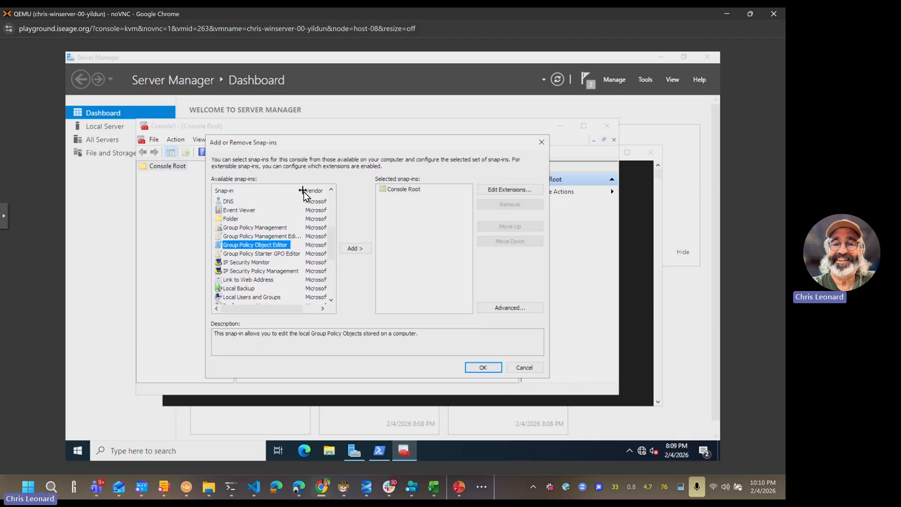
Step: Try adding the Group Policy Object Editor snap-in, then cancel without choosing a GPO
click(271, 238)
click(361, 247)
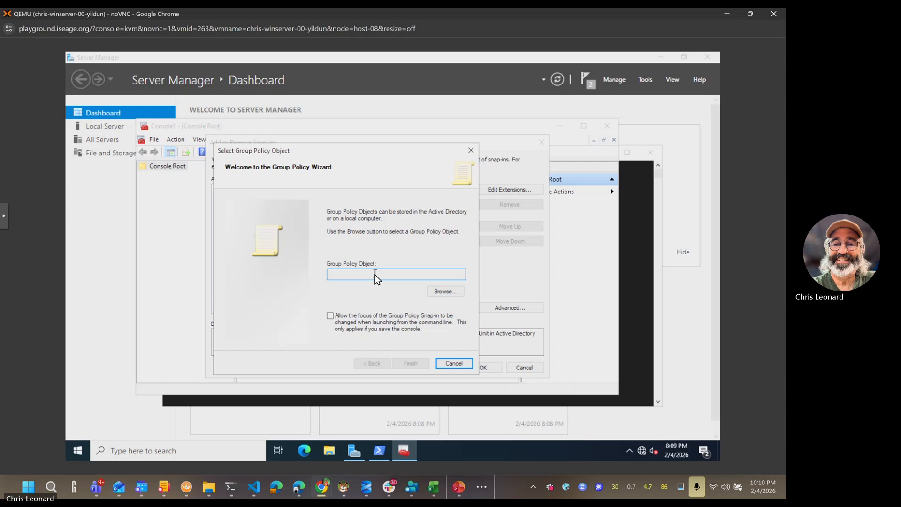
click(443, 291)
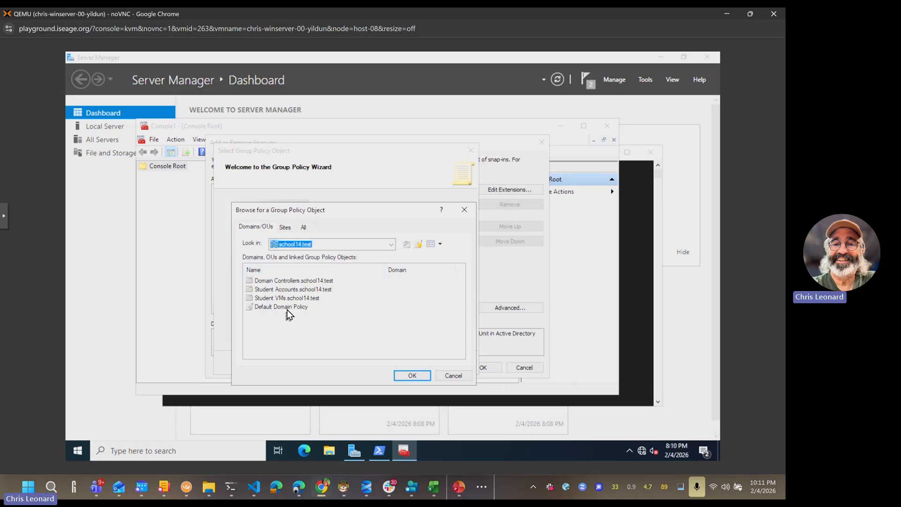
click(458, 377)
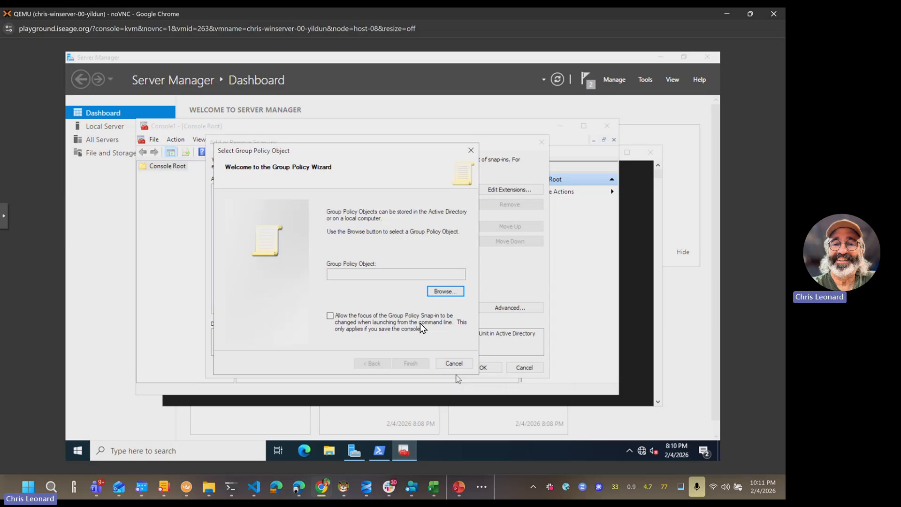
click(445, 364)
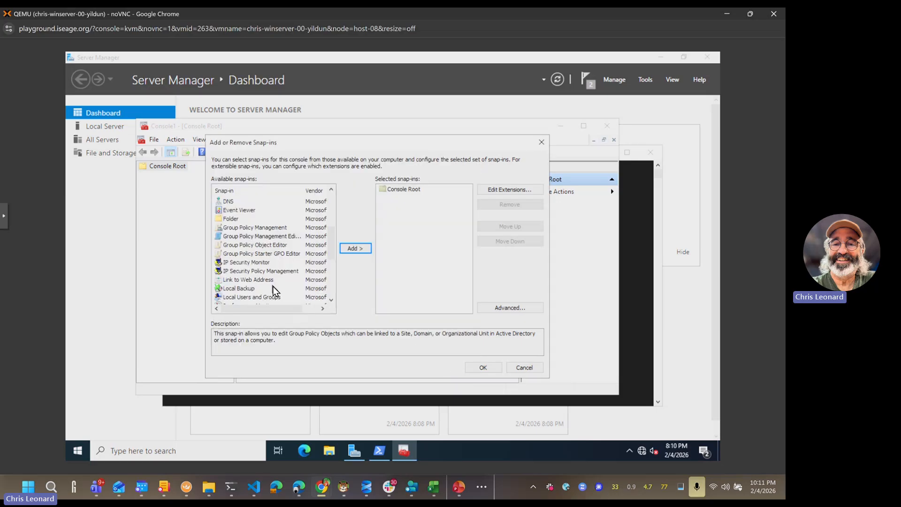
Step: Add the Group Policy Management snap-in and confirm with OK
click(254, 245)
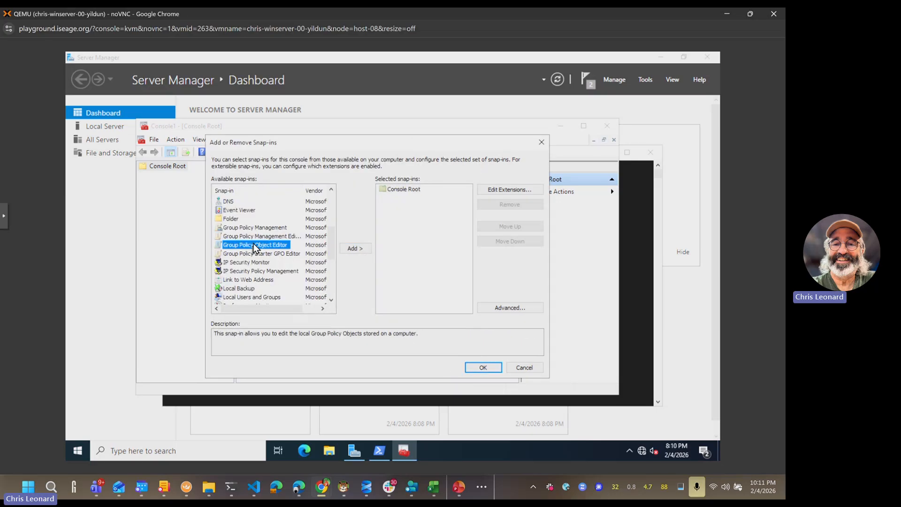
click(255, 228)
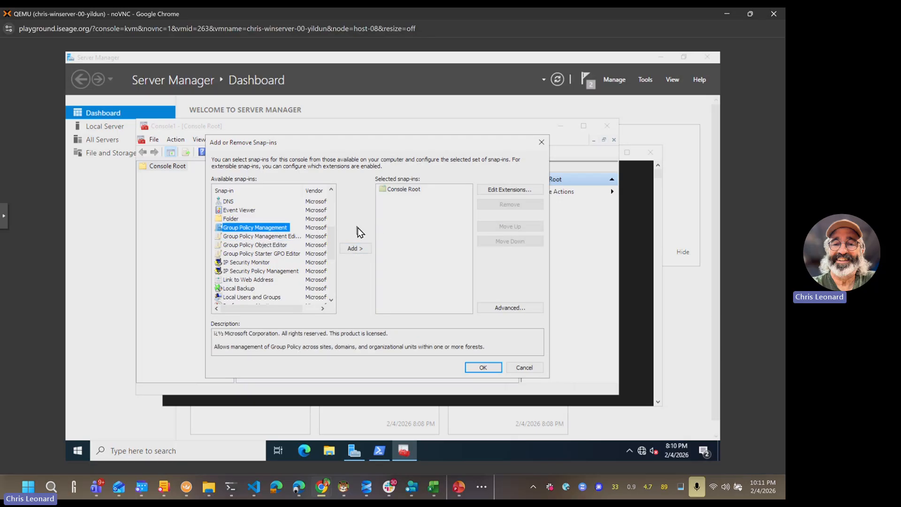
click(355, 248)
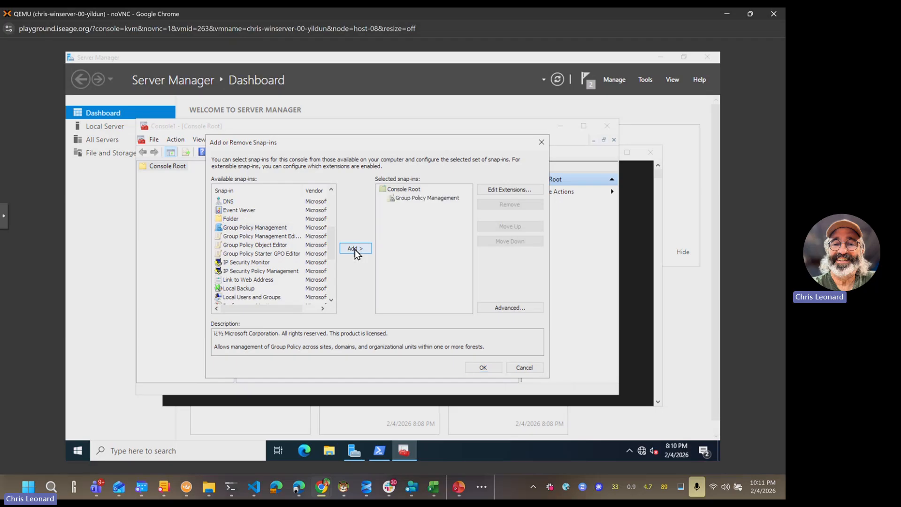
click(483, 367)
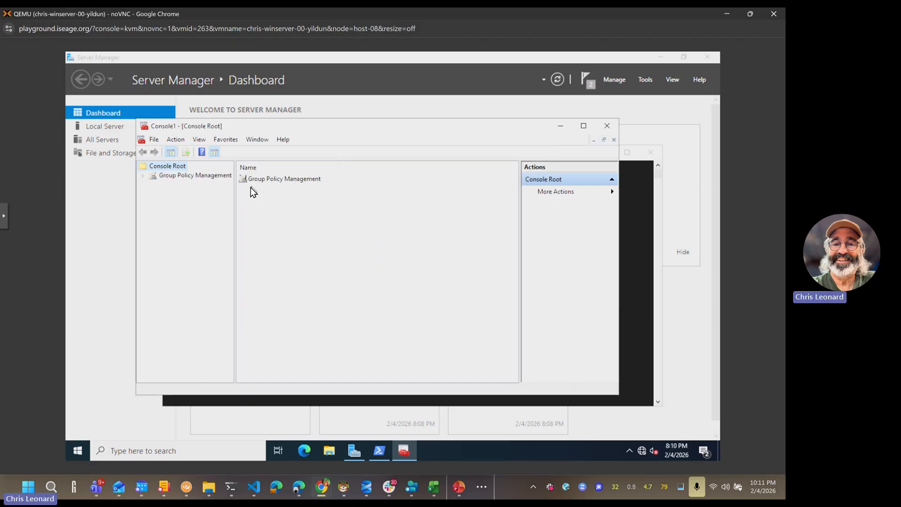
Step: Expand Forest: school14.test > Domains > school14.test and widen the tree pane
click(143, 177)
click(174, 185)
click(153, 186)
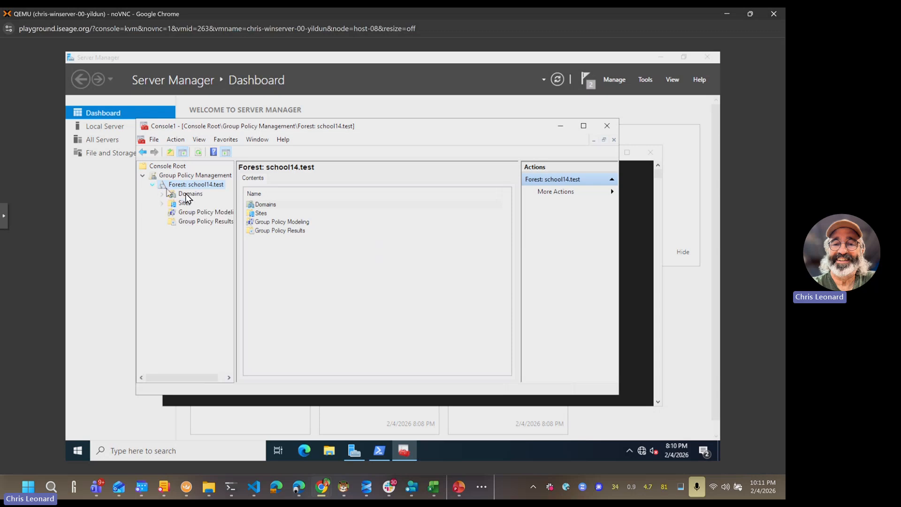
click(164, 195)
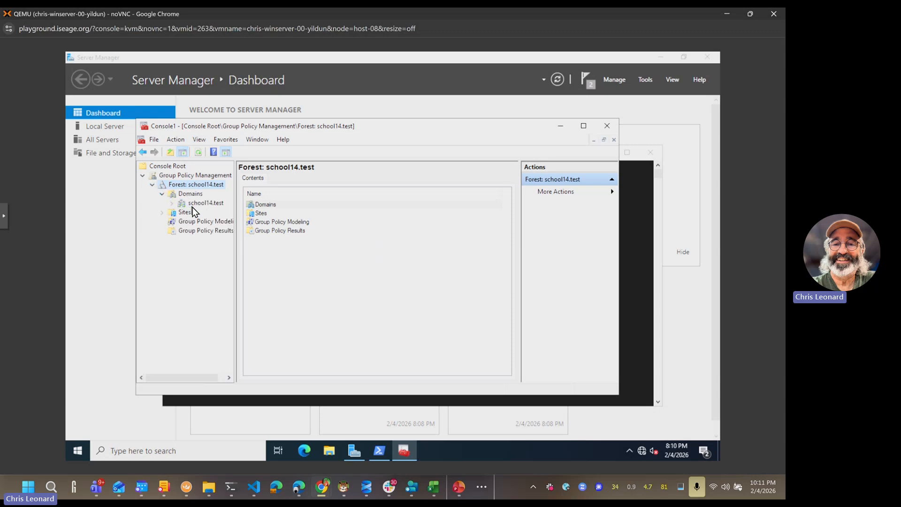
click(192, 204)
drag(236, 234, 288, 239)
click(173, 203)
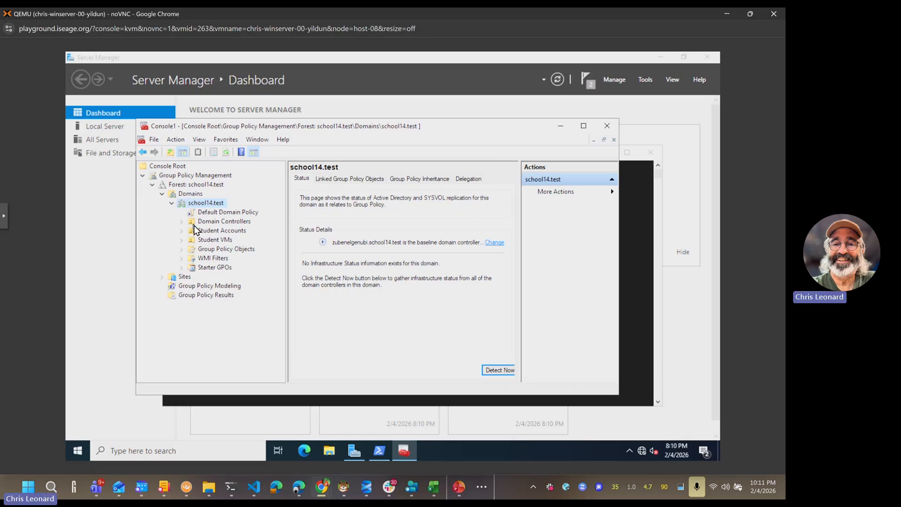
Step: Open the Block 10.0.0.0/24 DHCP link under Student VMs and dismiss the warning
click(181, 240)
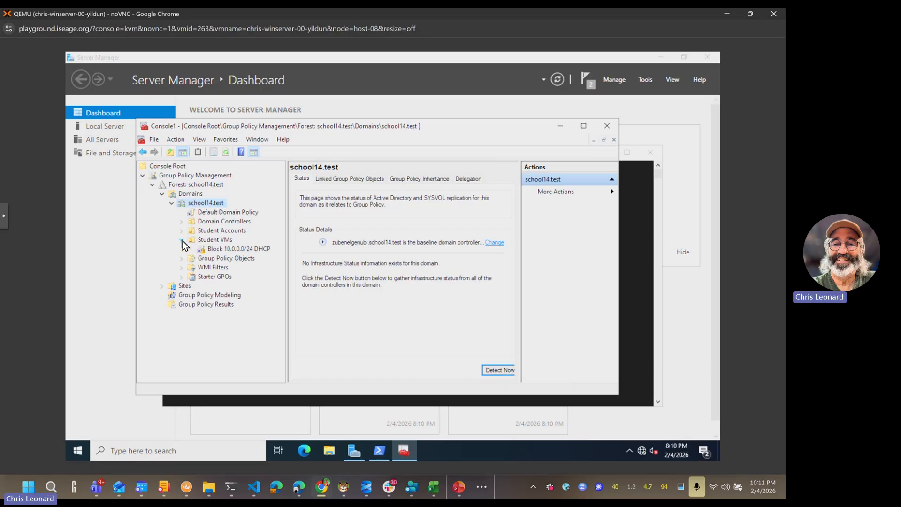
click(216, 241)
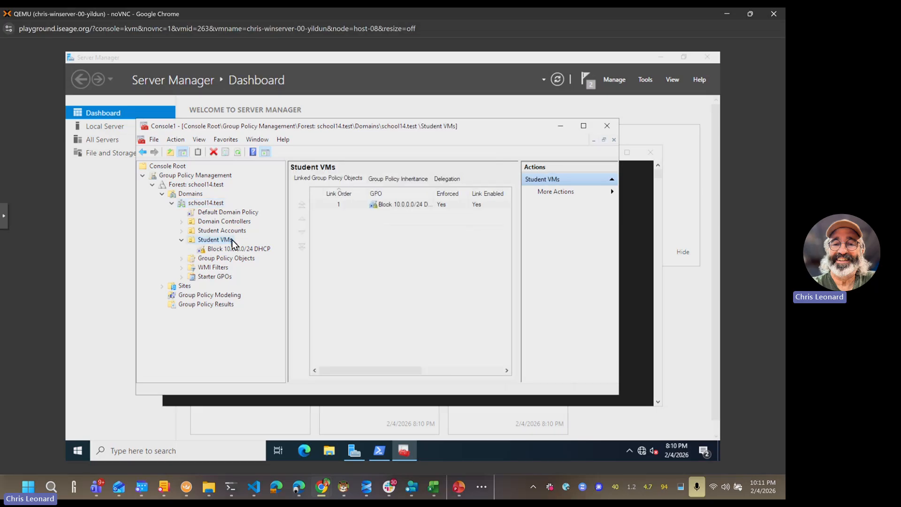
click(223, 249)
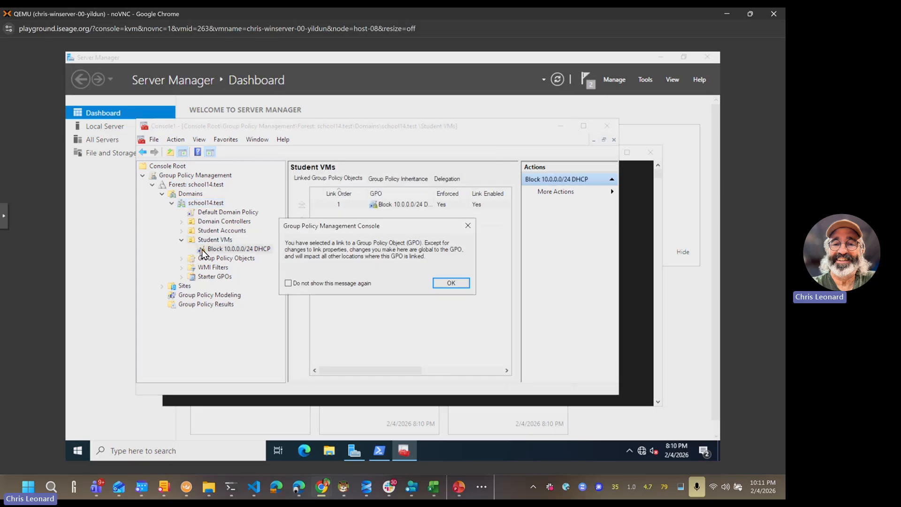
click(468, 226)
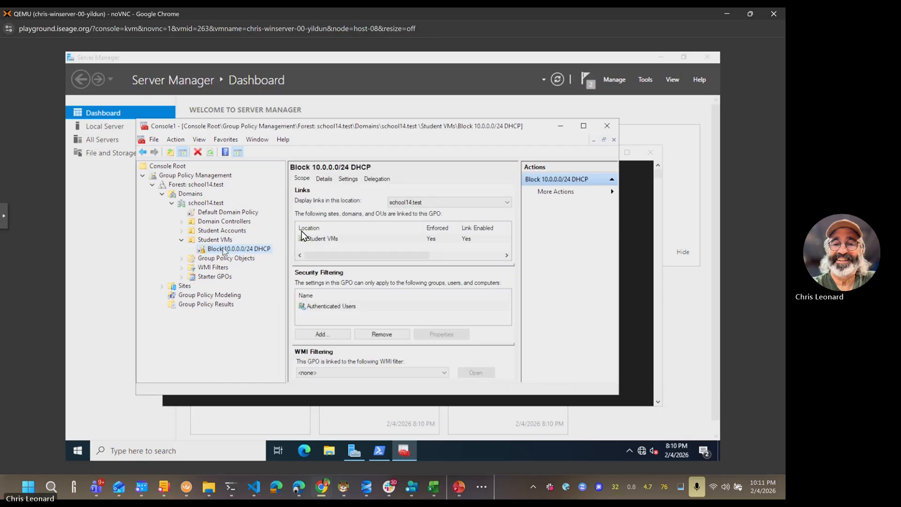
Step: Maximize the Console1 Group Policy Management window
double_click(432, 129)
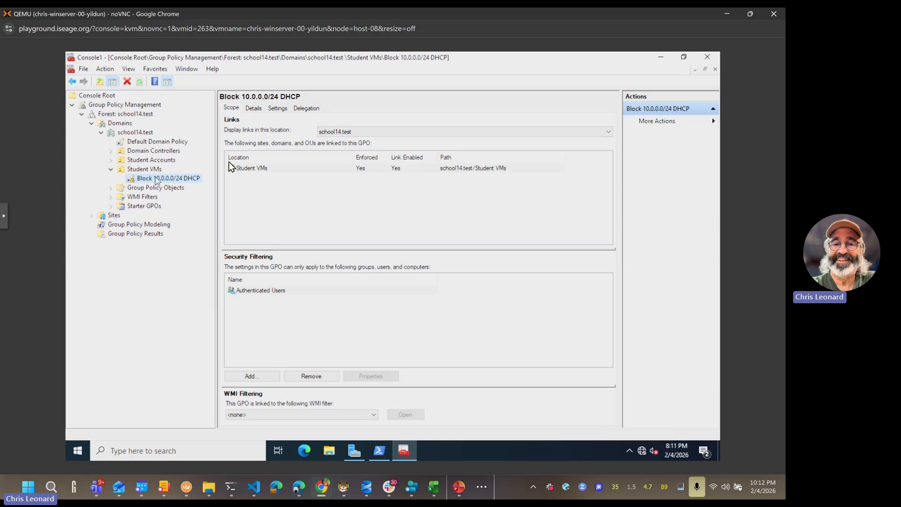
Step: Open the Block 10.0.0.0/24 DHCP settings report and scroll down to its firewall rules
click(277, 109)
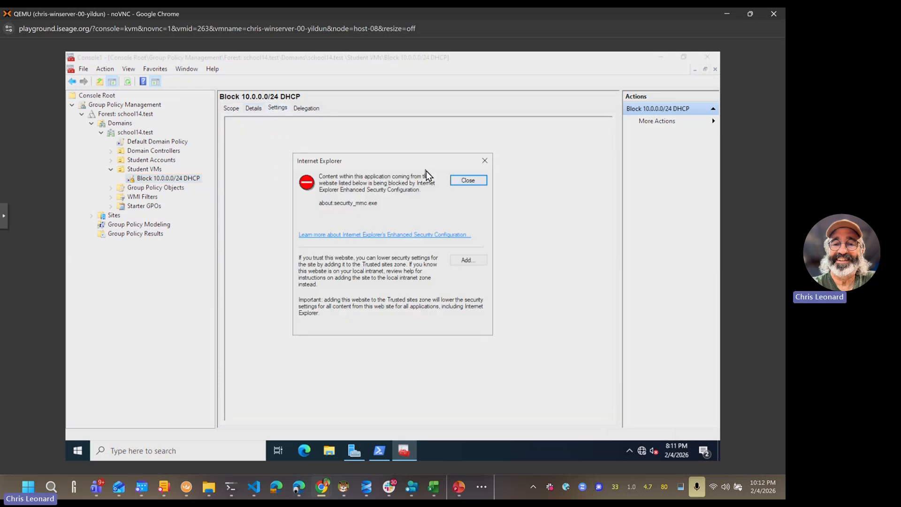
click(474, 181)
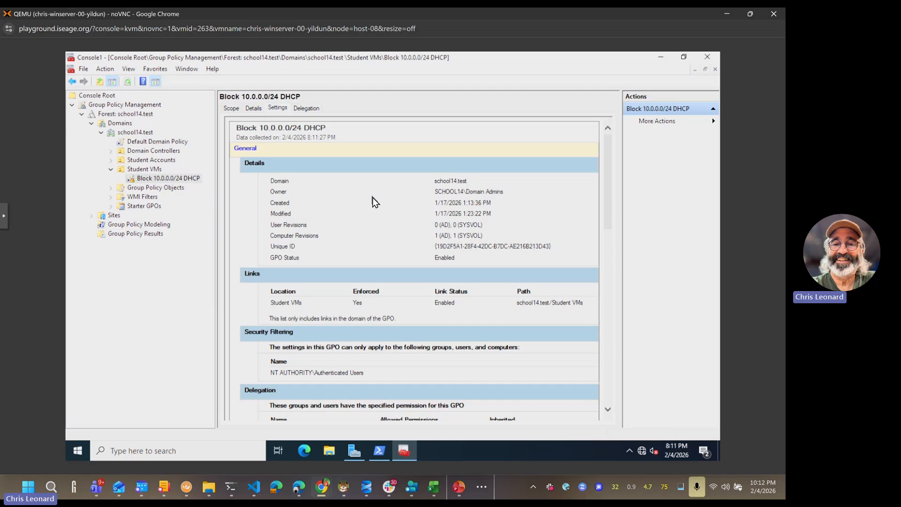
scroll(372, 199, down, 3)
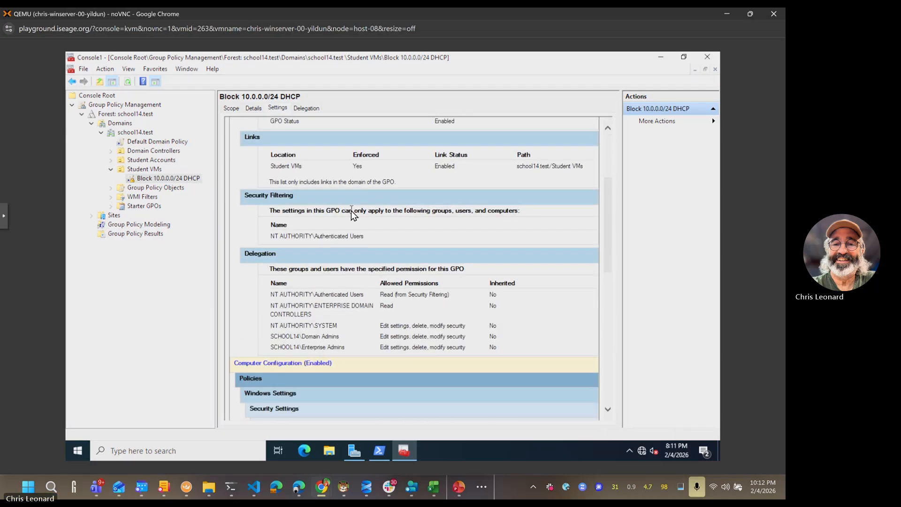
scroll(351, 210, down, 1)
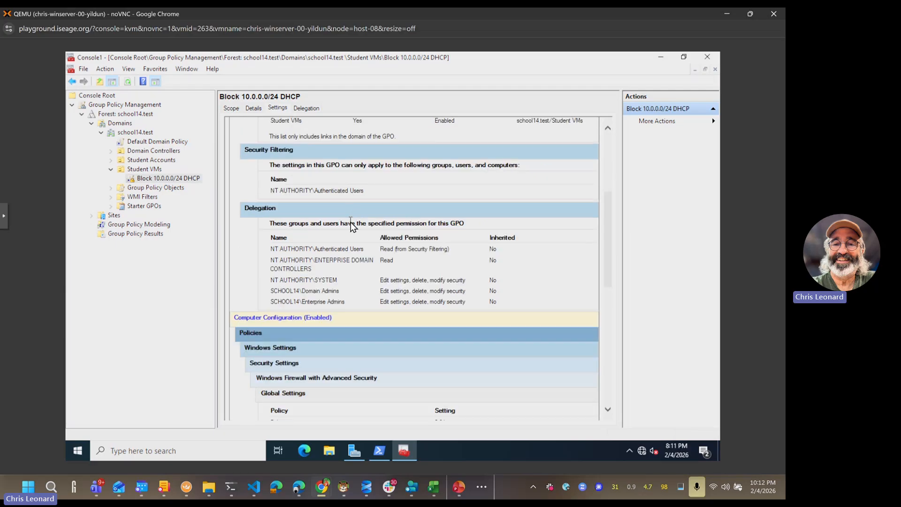
scroll(351, 225, down, 2)
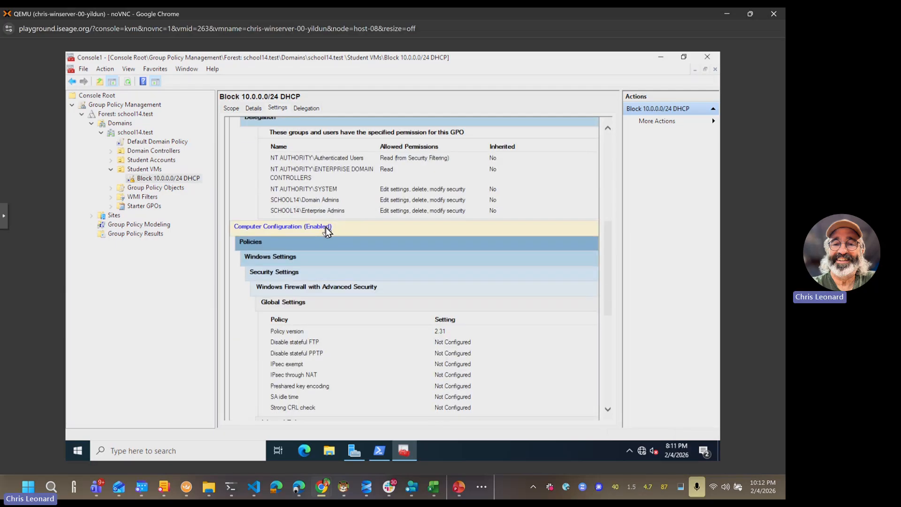
scroll(345, 209, up, 3)
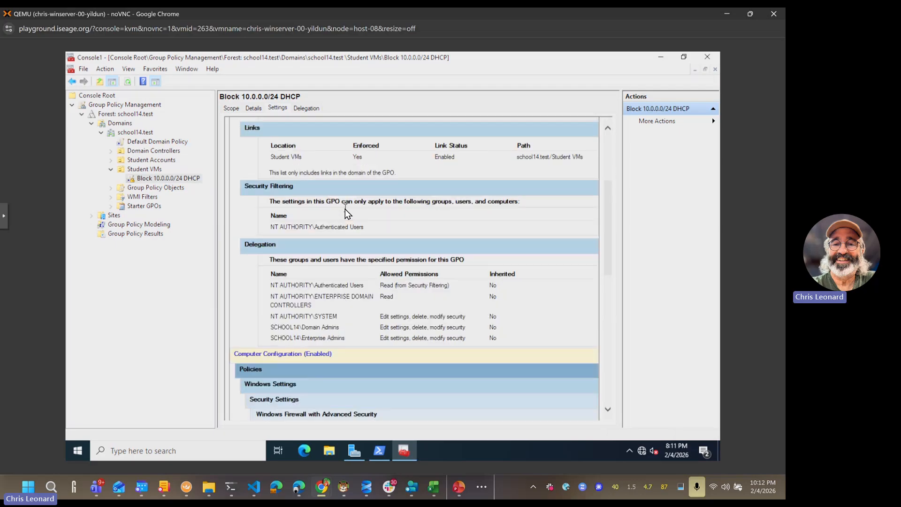
scroll(345, 209, up, 2)
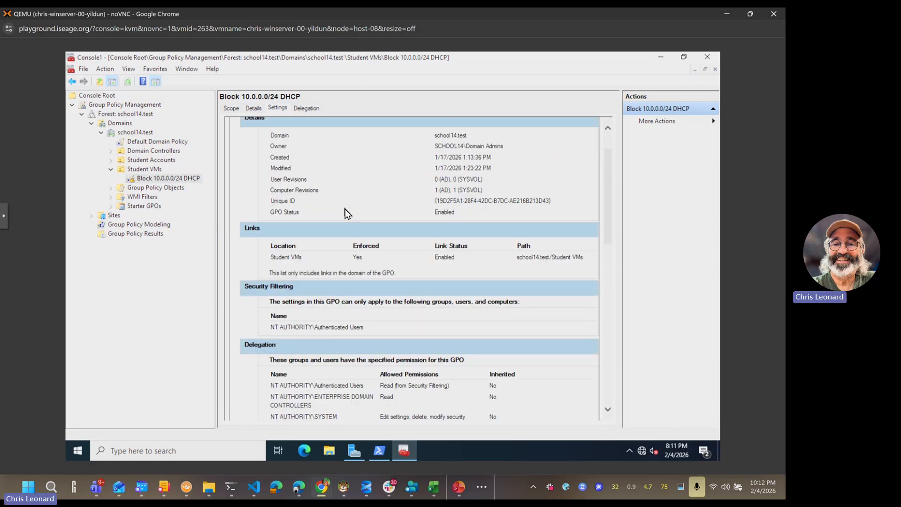
scroll(345, 209, down, 4)
scroll(345, 209, down, 2)
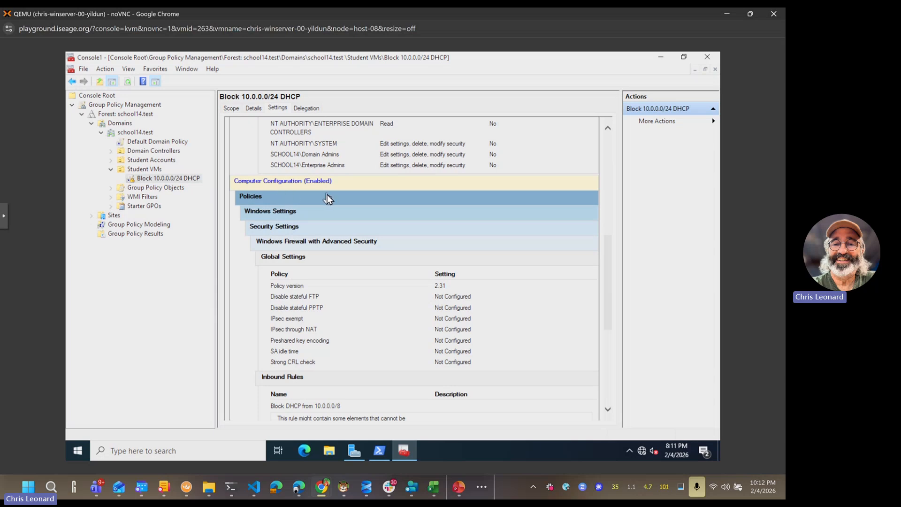
scroll(327, 195, down, 3)
scroll(327, 195, down, 2)
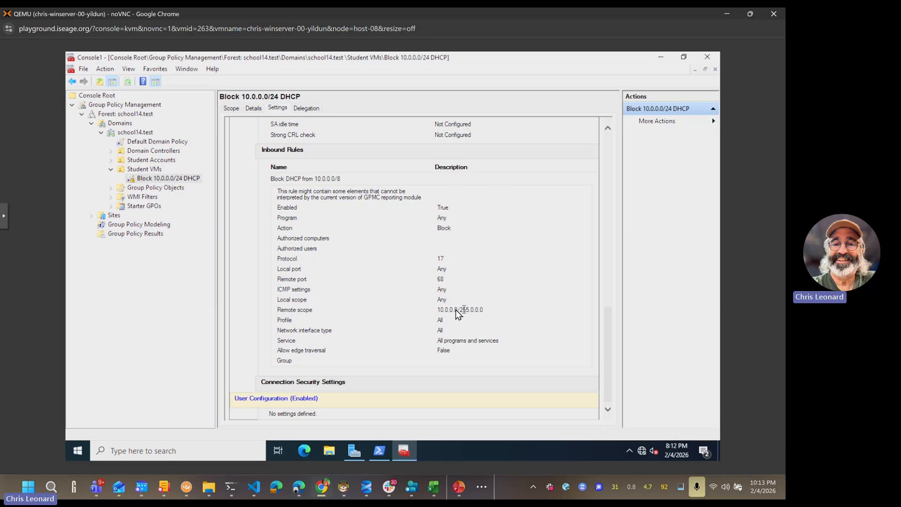
Step: Highlight the inbound rule's remote scope 10.0.0.0/255.0.0.0 and read further down
drag(438, 310, 485, 313)
click(510, 305)
scroll(506, 308, down, 1)
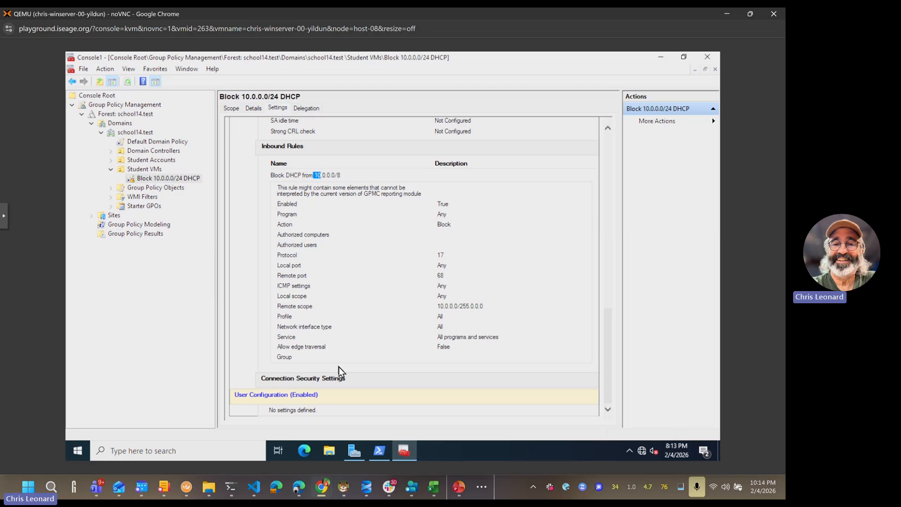
Step: Run ipconfig in PowerShell to show the server's IP configuration
click(376, 450)
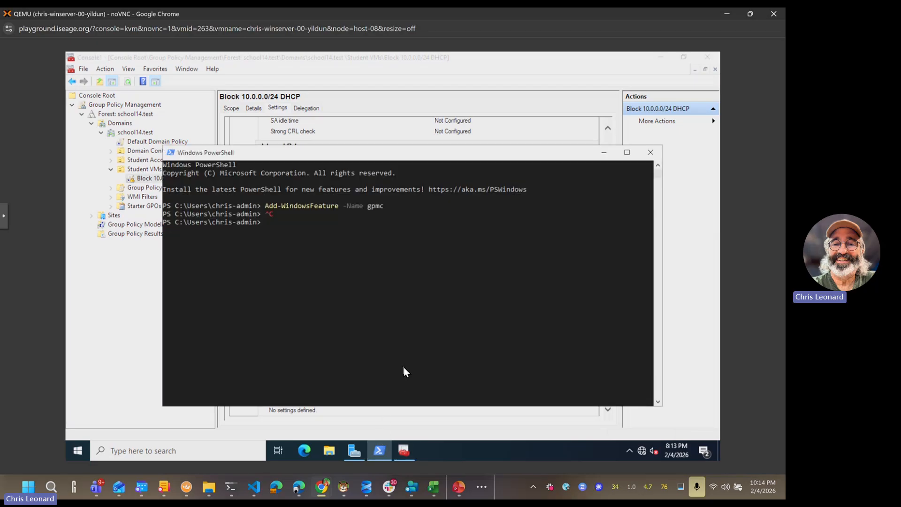
text(ipconfig)
key(Return)
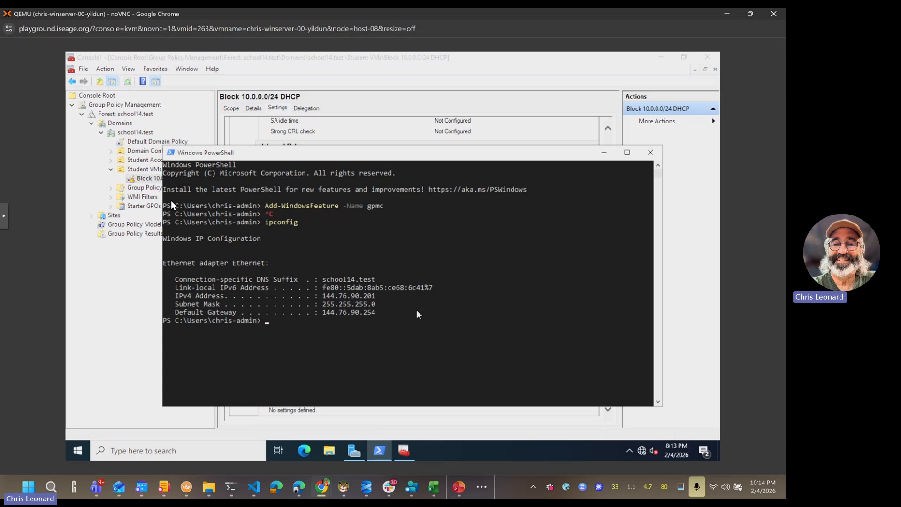
click(145, 260)
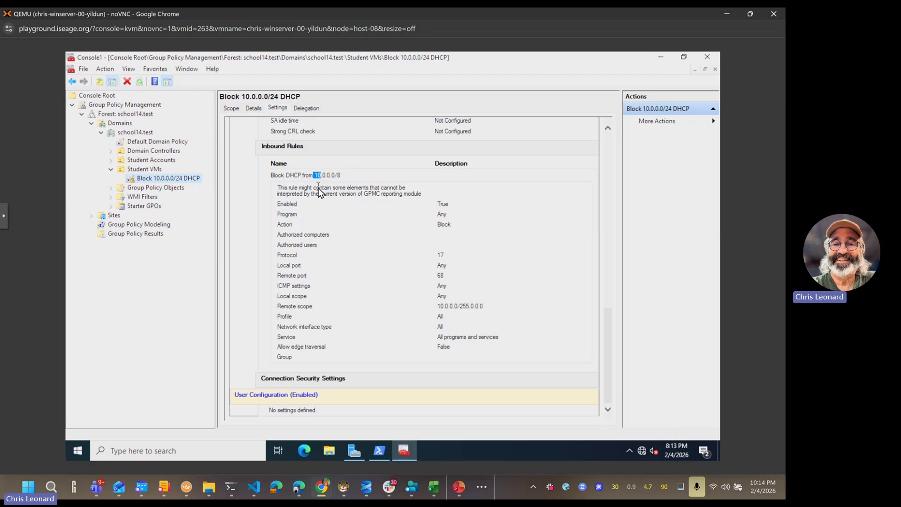
Step: Run hostname and whoami, highlighting host name yildun and the signed-in user name
click(378, 452)
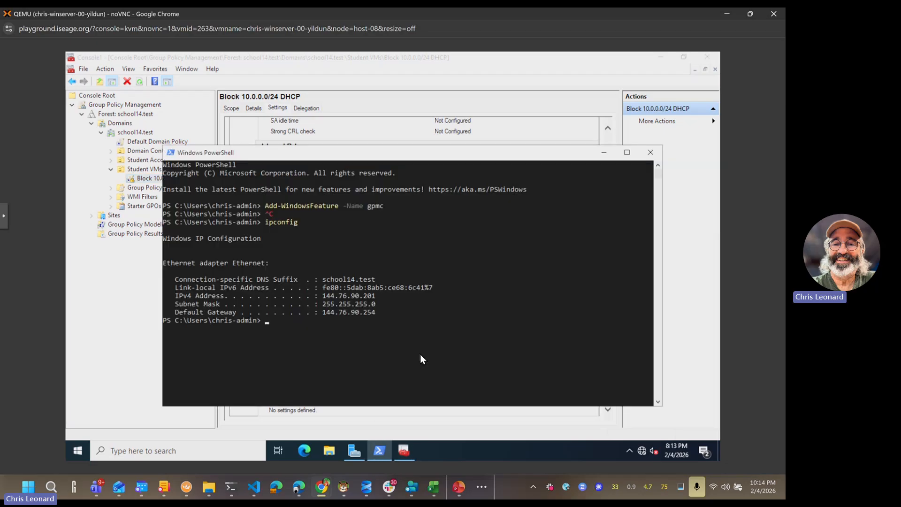
text(hostname)
key(Return)
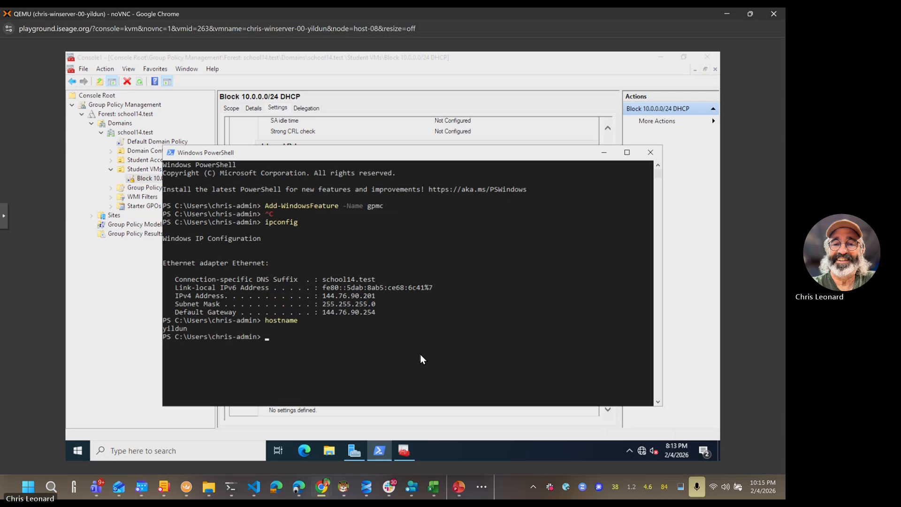
text(whoami)
key(Return)
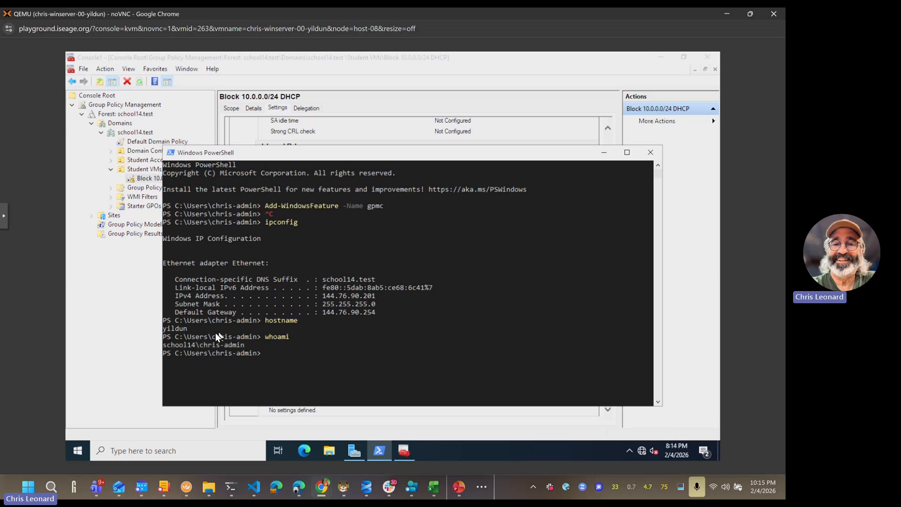
drag(164, 328, 184, 327)
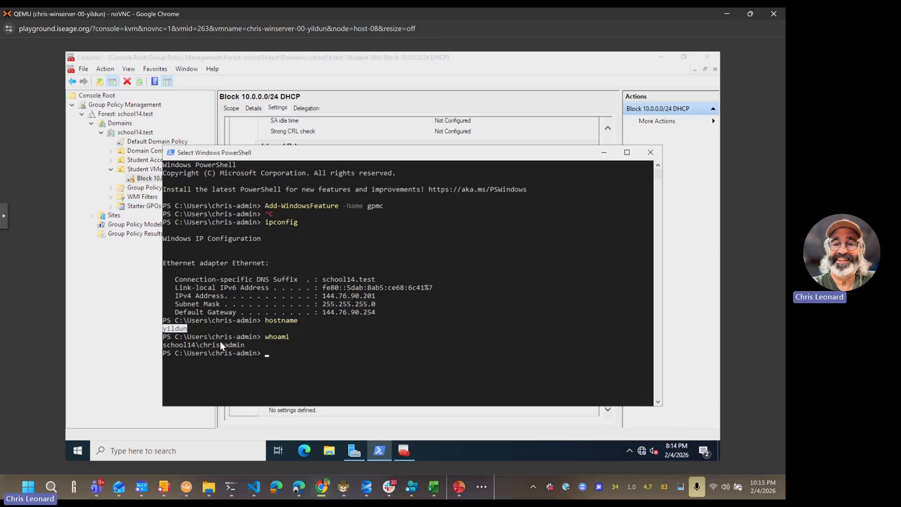
click(200, 345)
drag(236, 345, 244, 346)
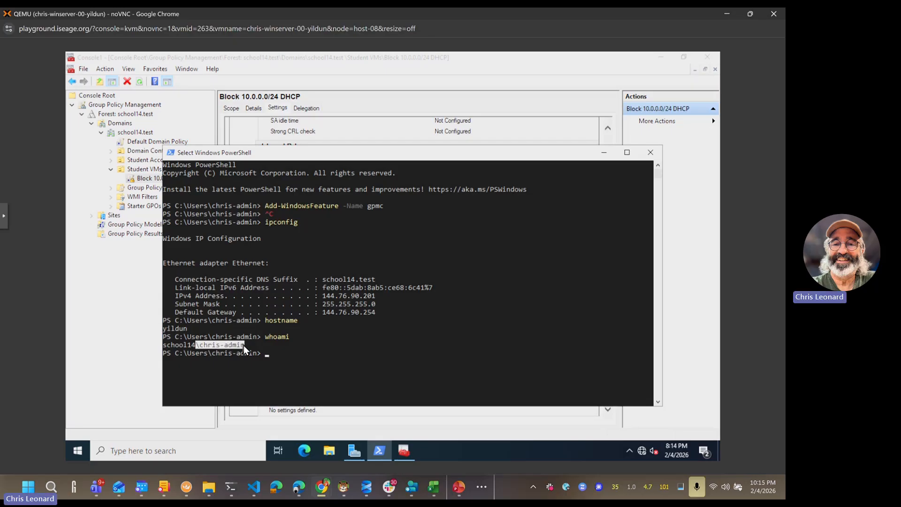
click(294, 274)
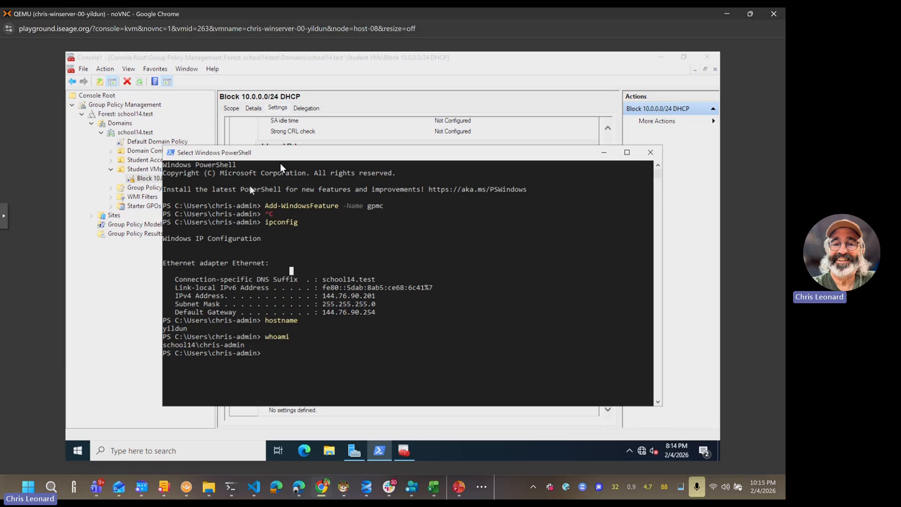
drag(283, 156, 339, 102)
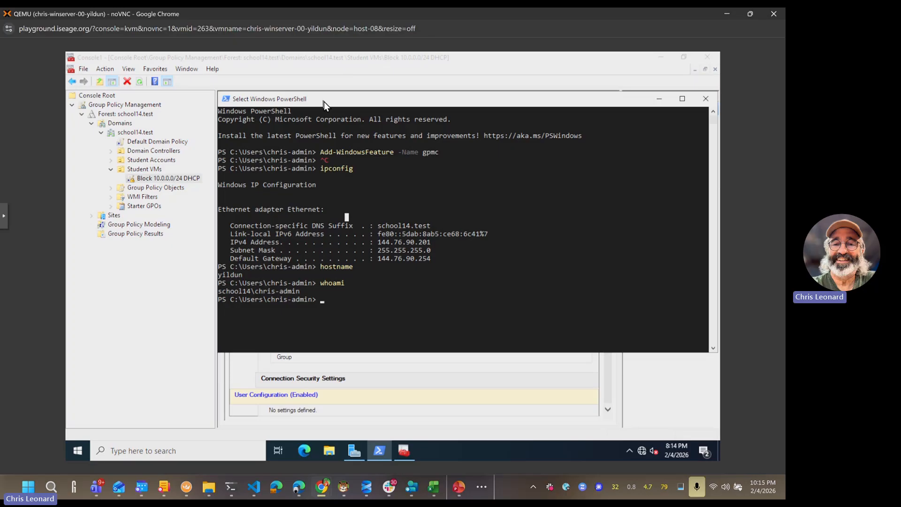
click(149, 253)
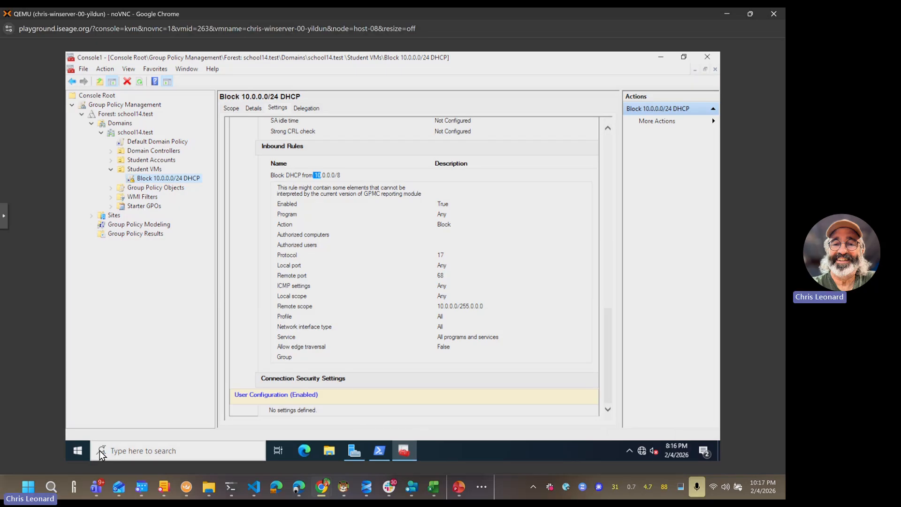
Step: Launch Active Directory Users and Computers maximized, with Advanced Features turned off
click(78, 451)
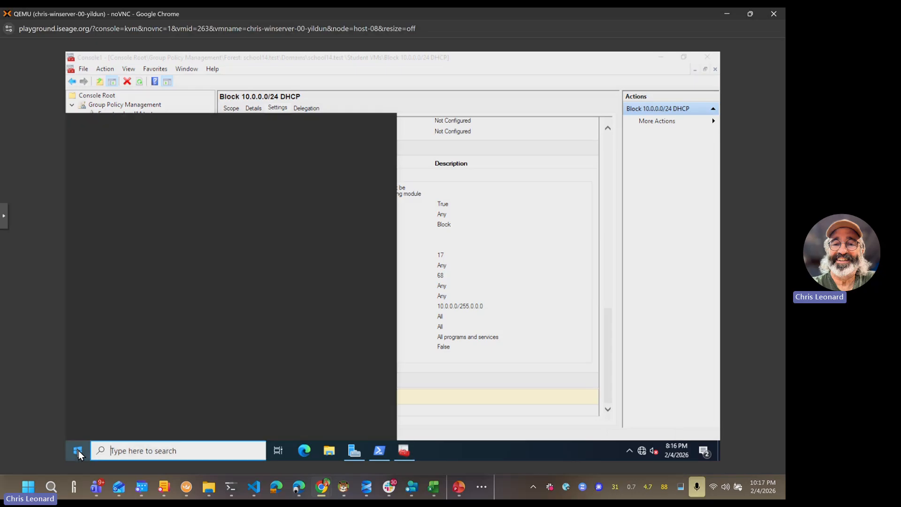
text(active)
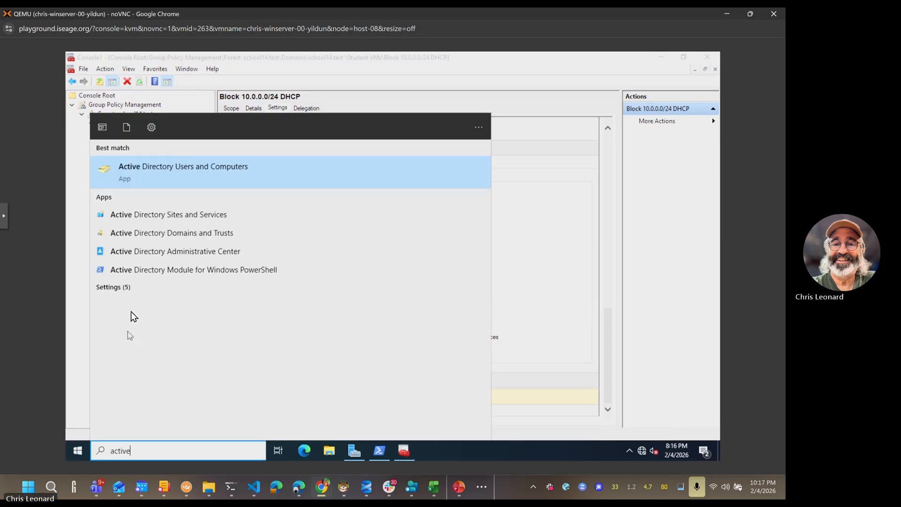
click(148, 169)
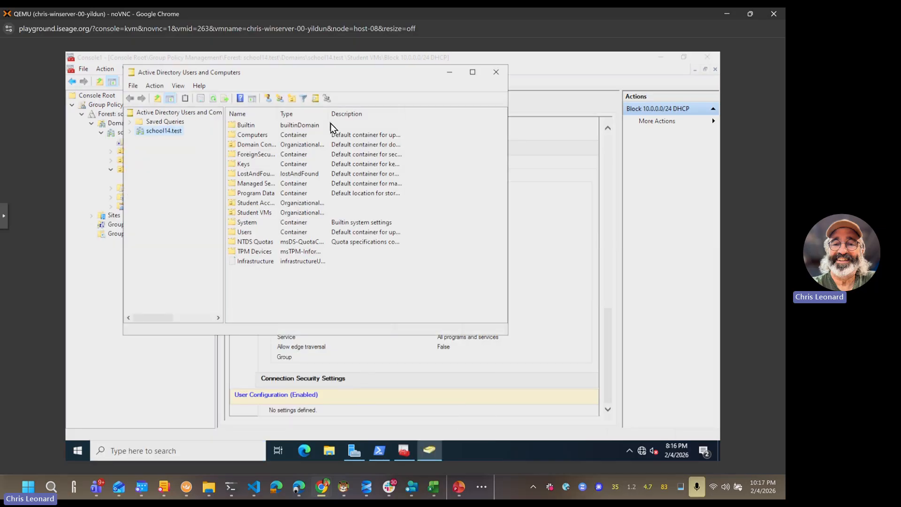
double_click(337, 71)
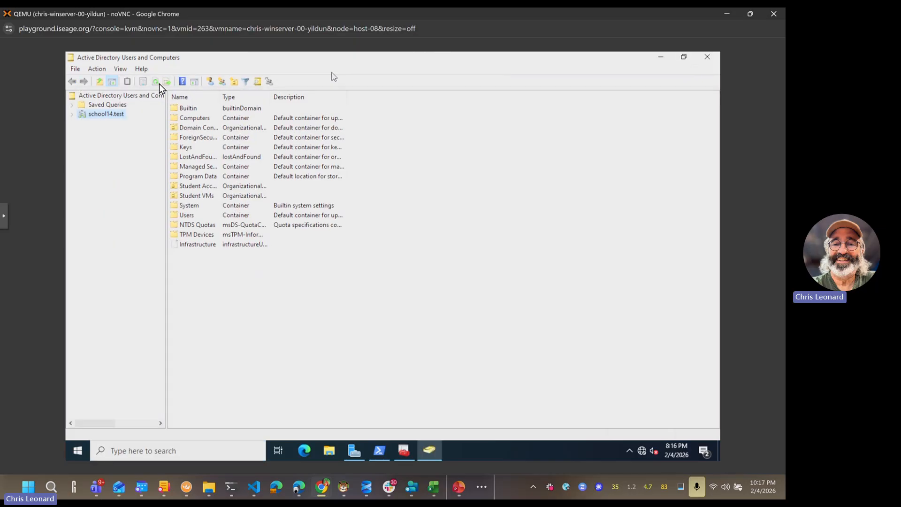
click(121, 70)
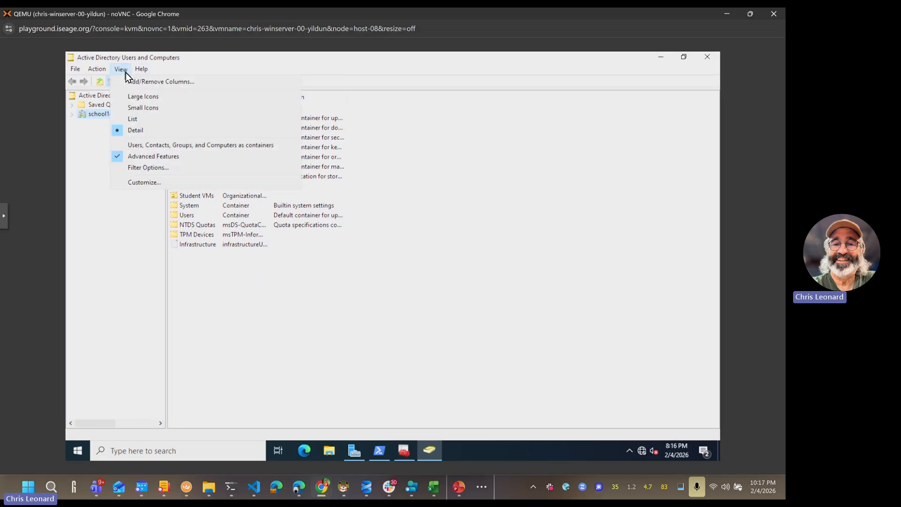
click(174, 158)
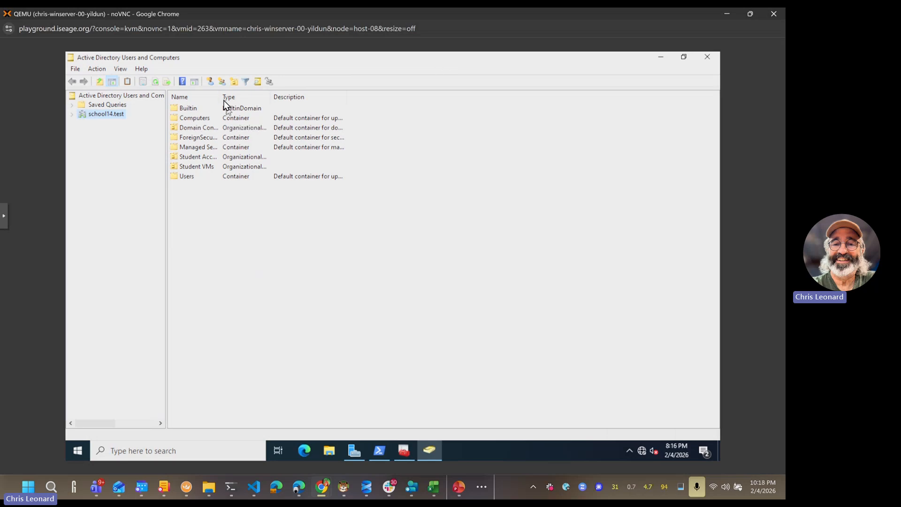
Step: Widen the Name column, expand school14.test, and list the users in Student Accounts
drag(221, 96, 268, 94)
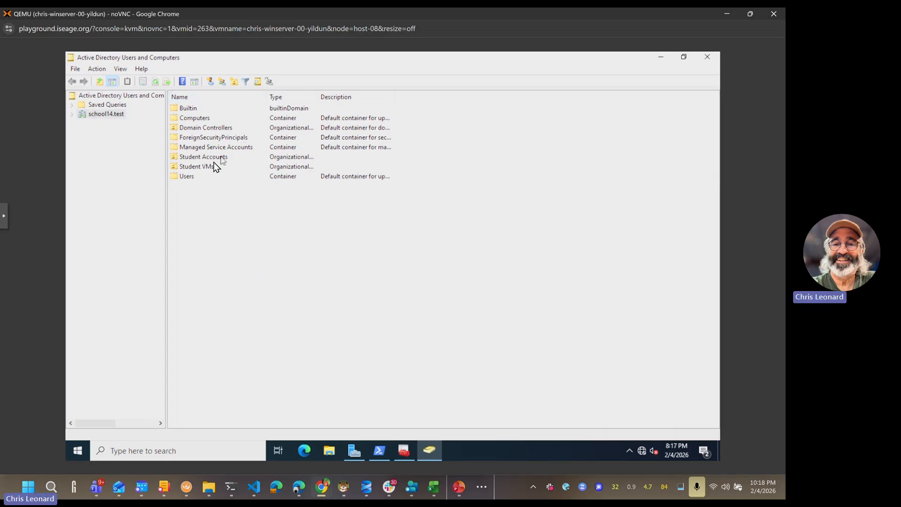
click(71, 114)
click(105, 180)
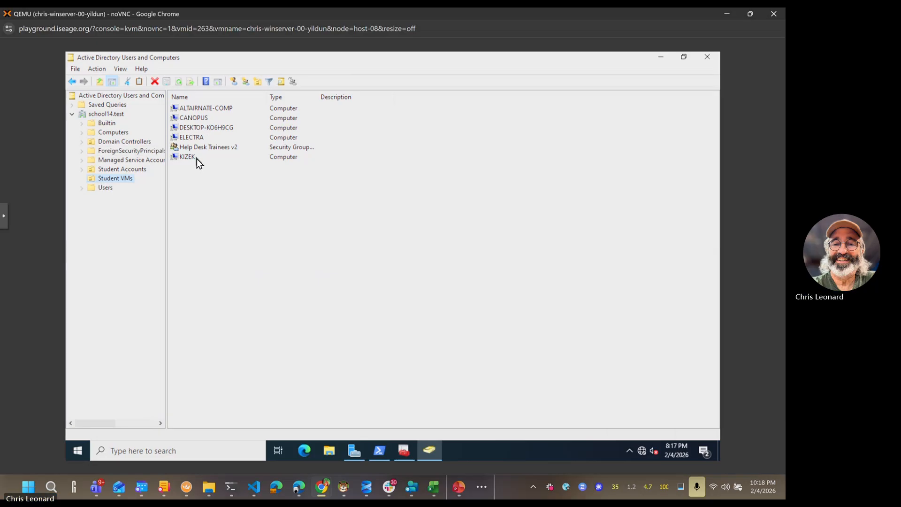
click(128, 169)
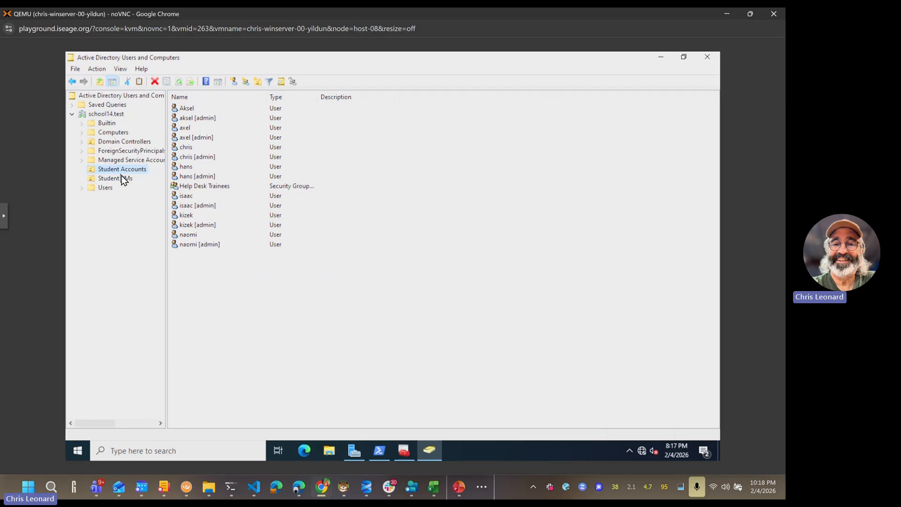
Step: Add an OU under school14.test named 'Student Accounts - ' plus the instructor's first name
right_click(110, 117)
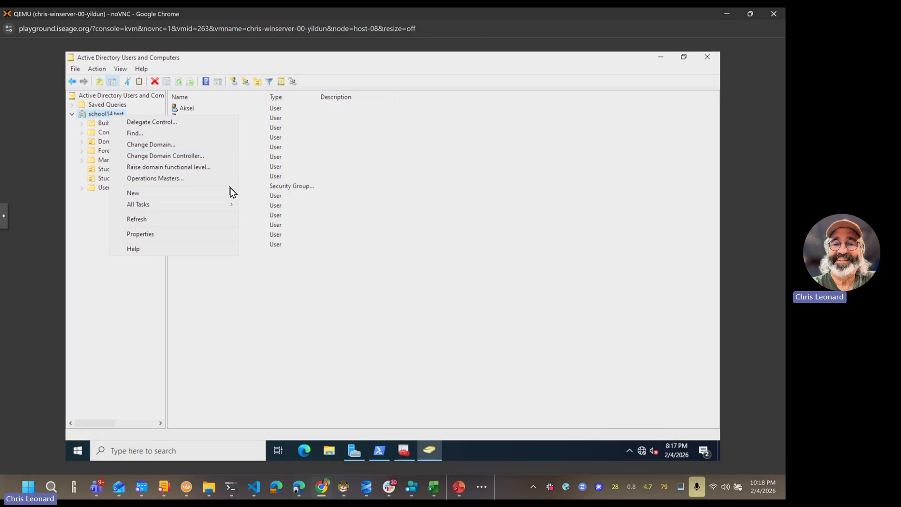
mouse_move(231, 198)
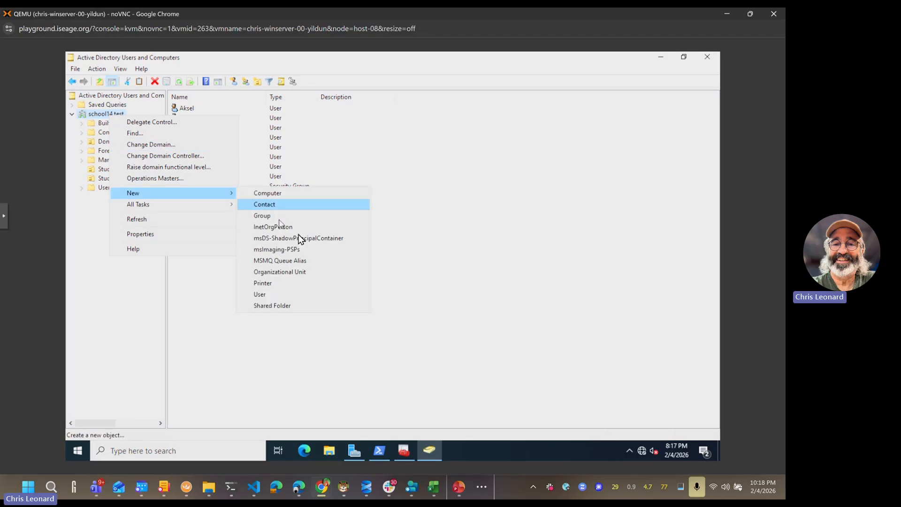
click(295, 272)
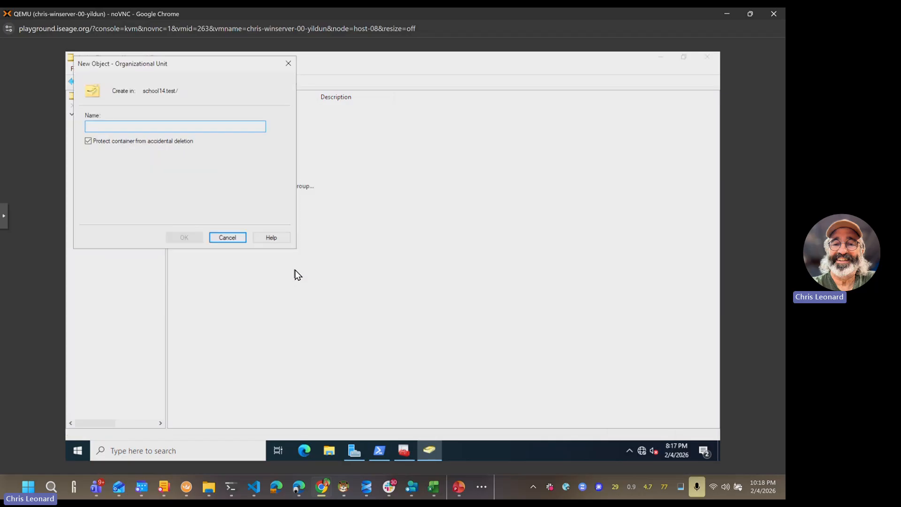
drag(232, 63, 397, 95)
text(Ste)
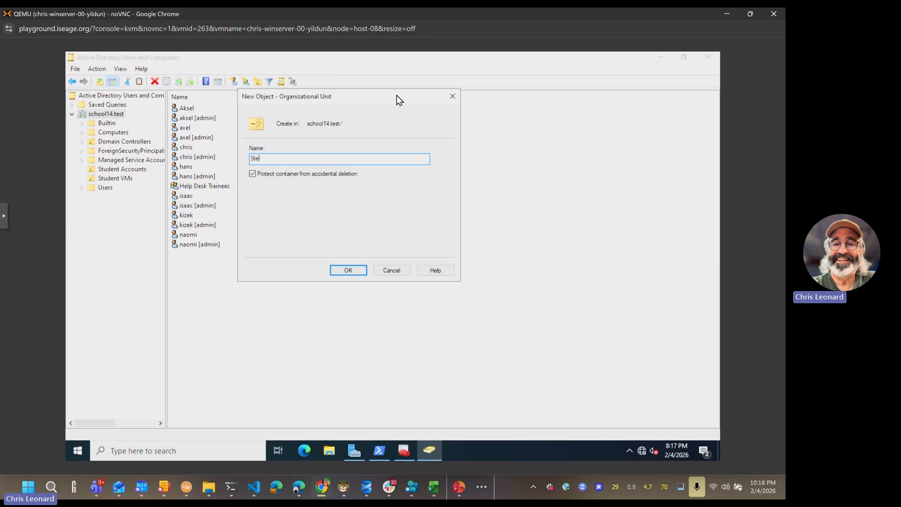
key(BackSpace)
text(udent Accounts - Chris)
click(348, 271)
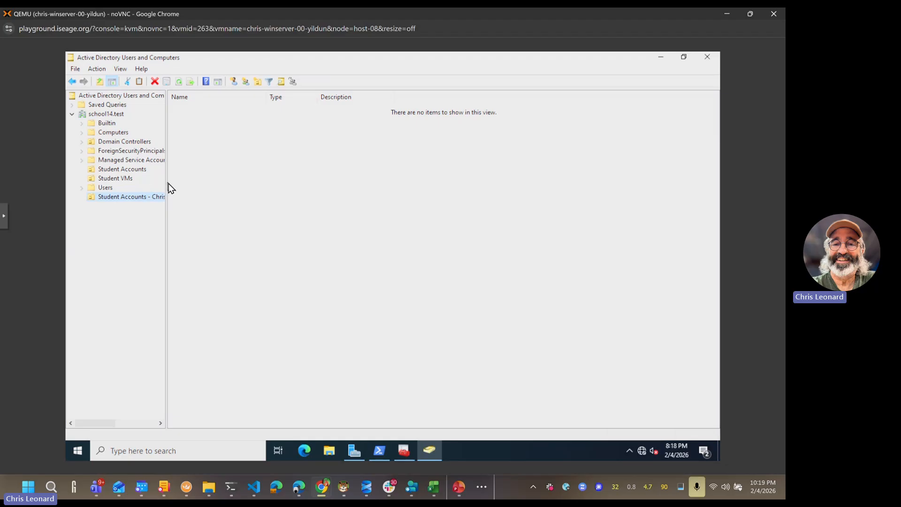
drag(168, 183, 225, 190)
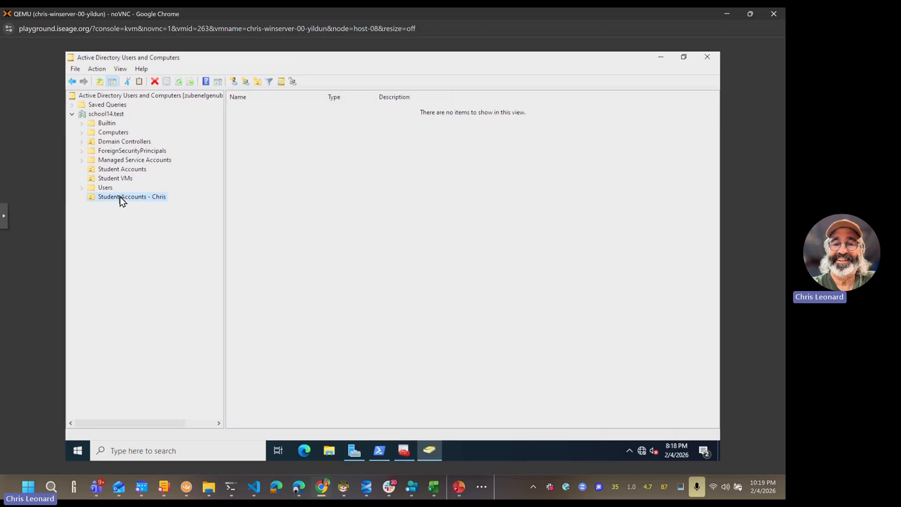
Step: Add a second OU under school14.test named 'Student VMs - ' plus the instructor's first name
click(104, 114)
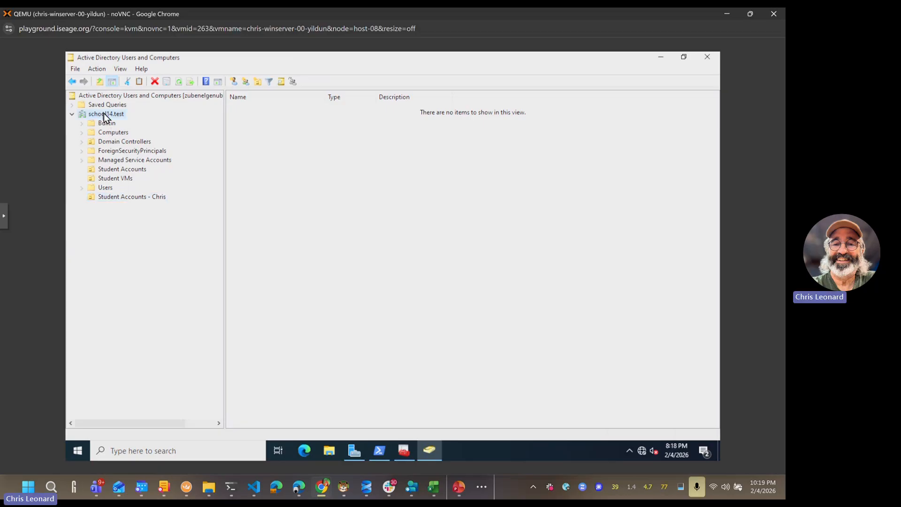
right_click(103, 114)
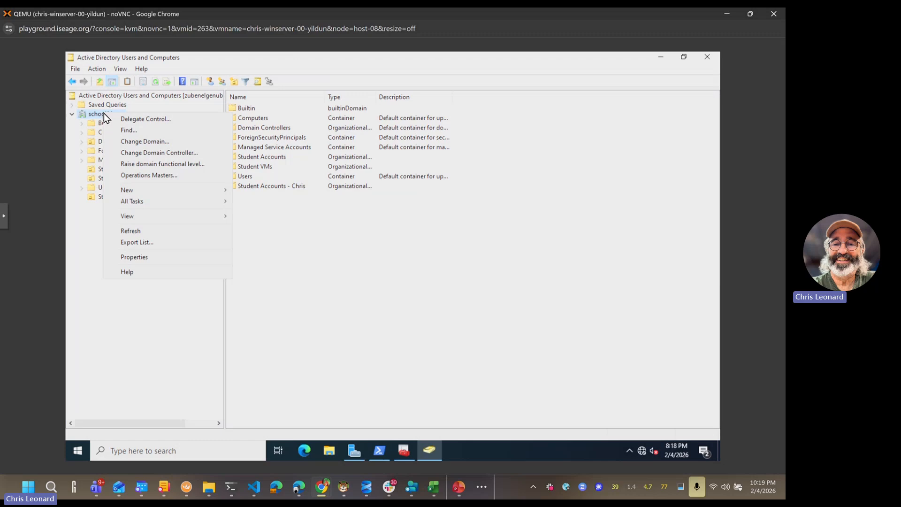
mouse_move(220, 190)
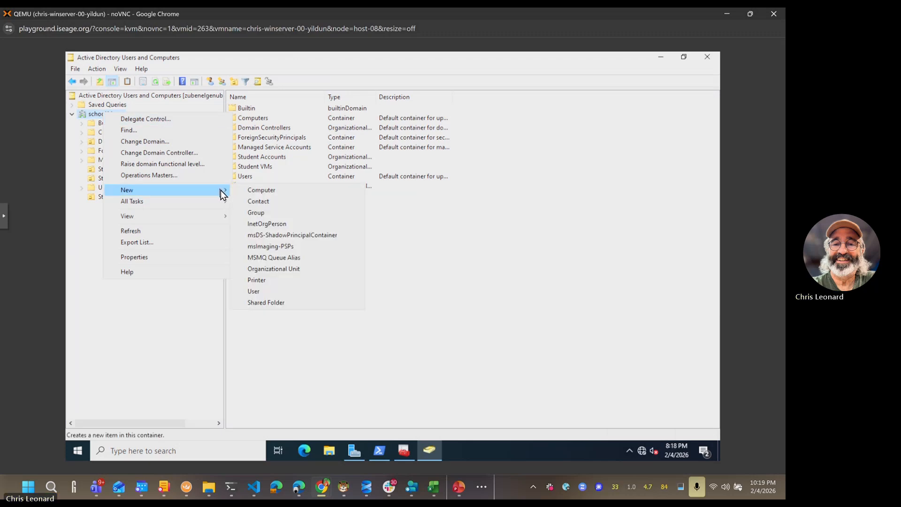
click(265, 269)
drag(216, 70, 347, 110)
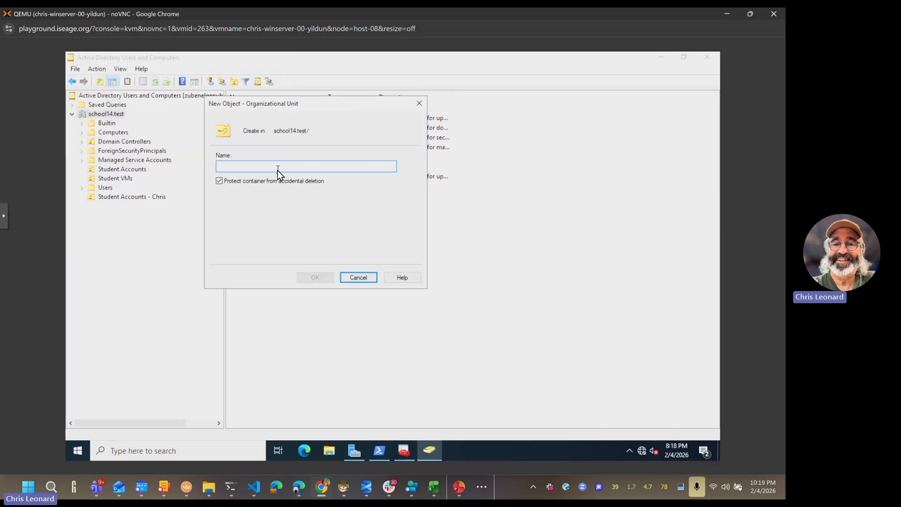
text(St)
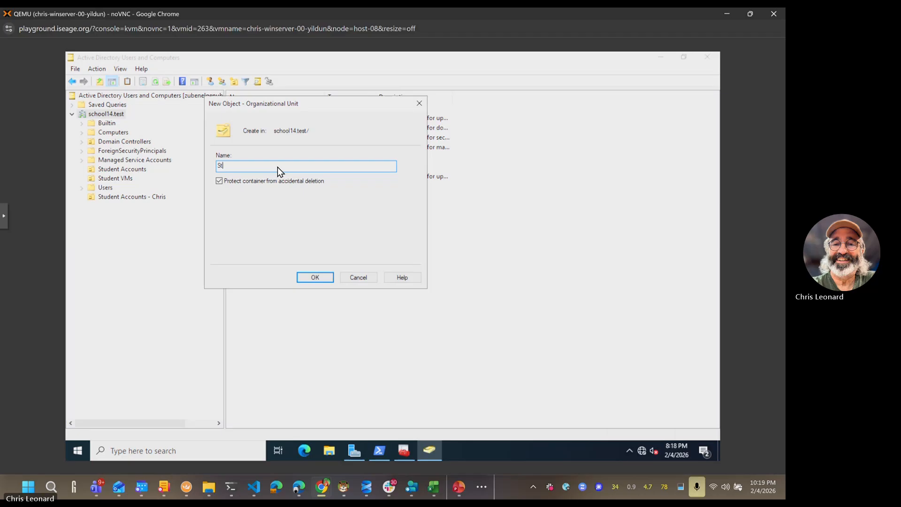
text(udent VMs - Chris)
click(306, 278)
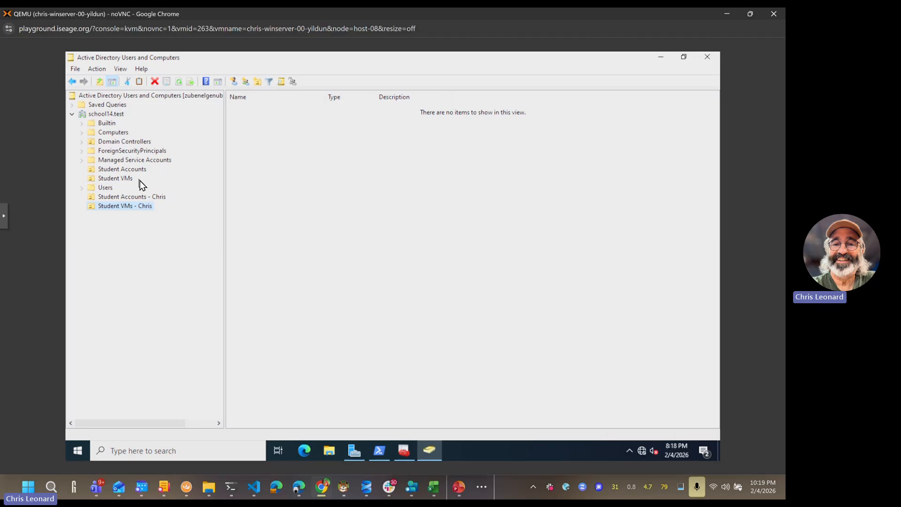
Step: Browse Student VMs and Student Accounts, ending on Student VMs' five computers and Help Desk Trainees v2
click(128, 178)
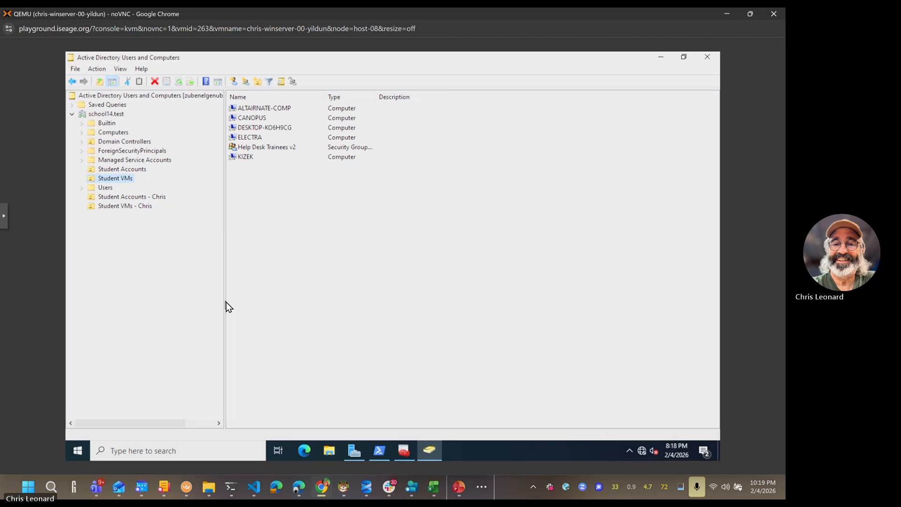
click(135, 170)
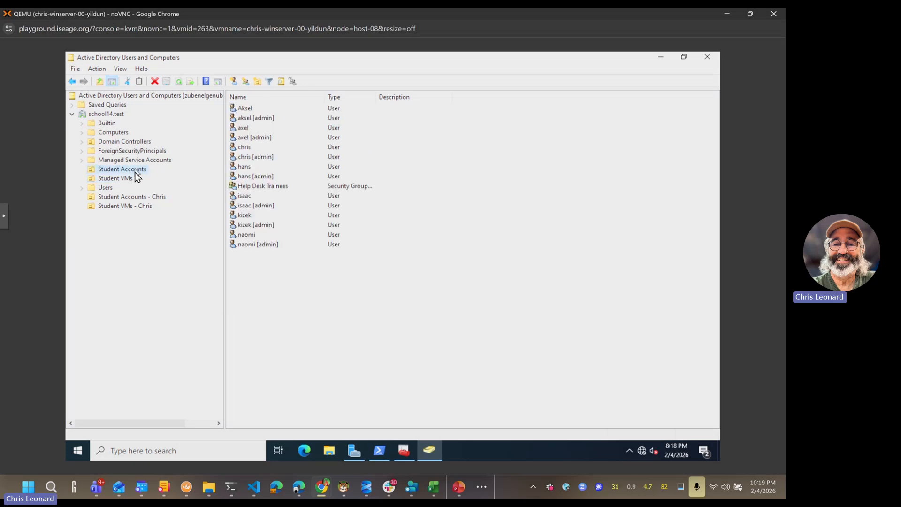
click(131, 179)
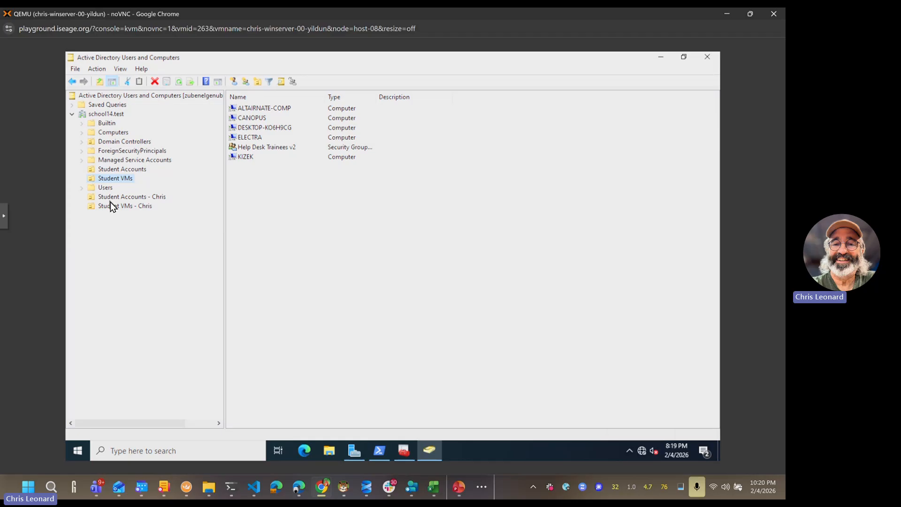
Step: Move BETELGEUSE and YILDUN from the Computers container into Student VMs
click(114, 133)
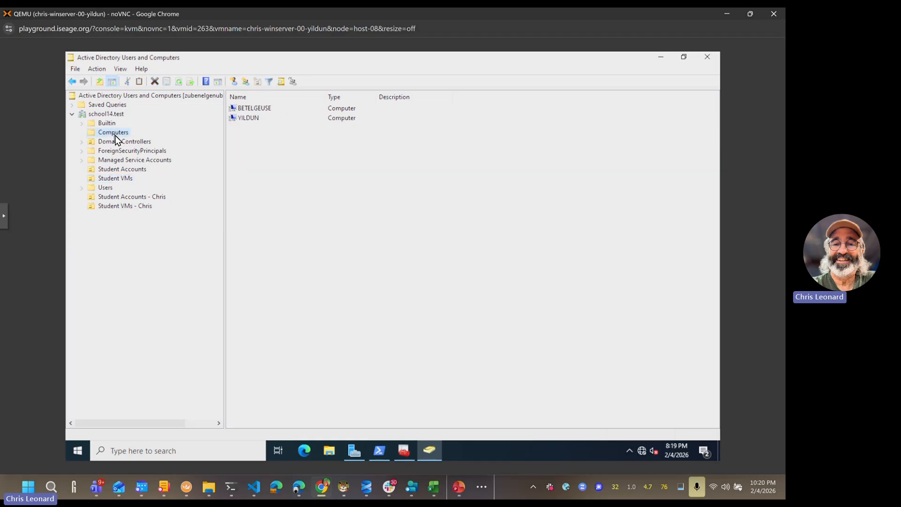
click(254, 120)
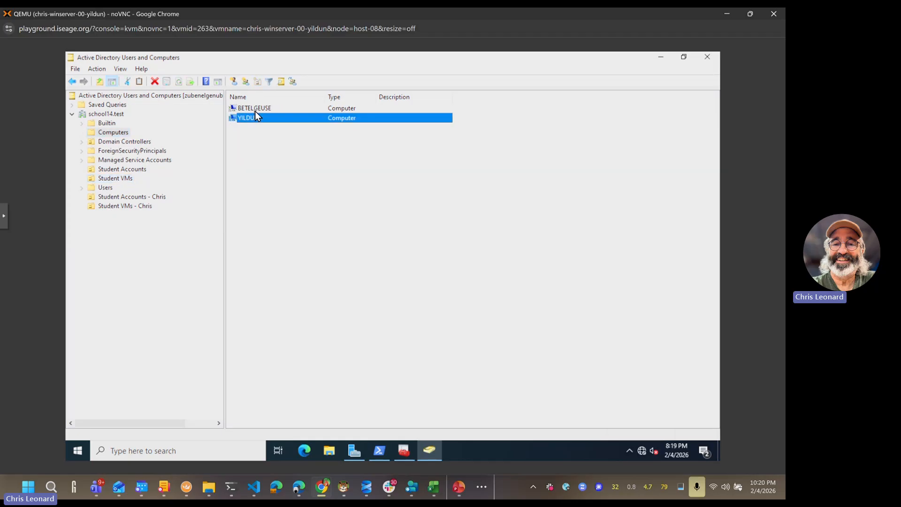
ctrl+click(256, 109)
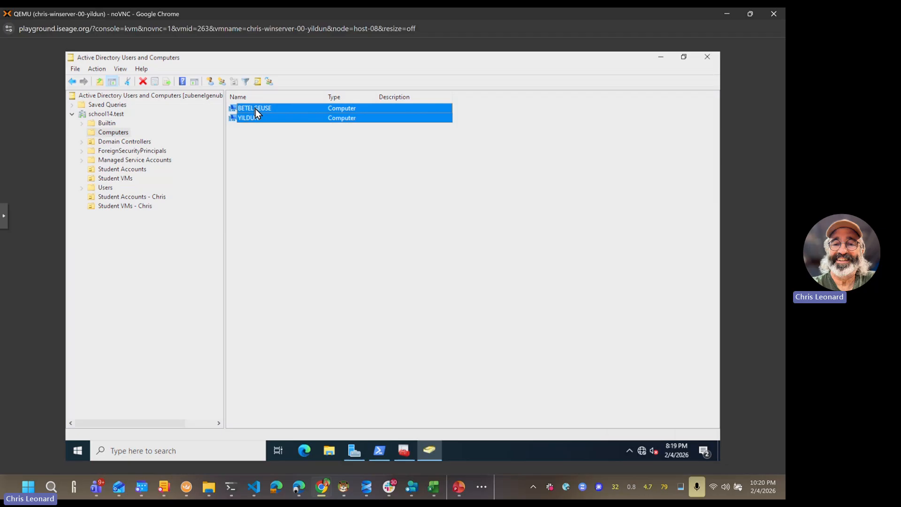
drag(211, 136, 130, 180)
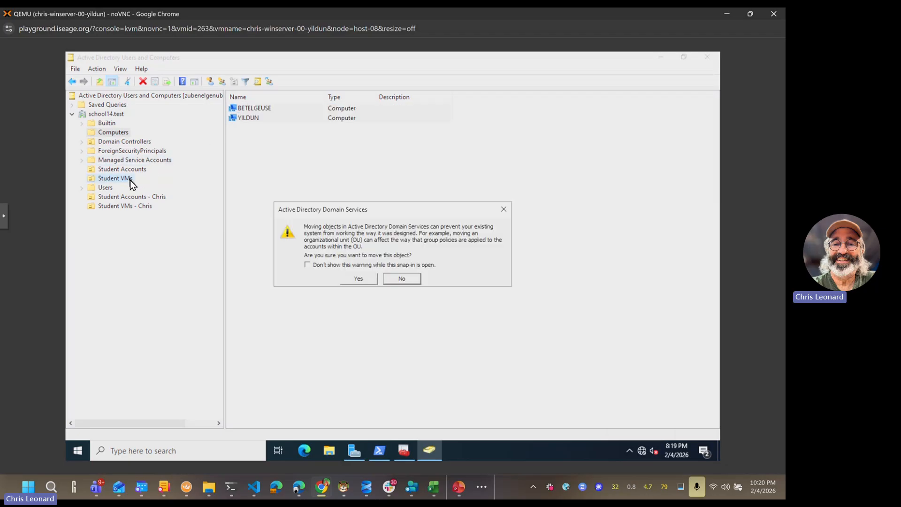
click(355, 279)
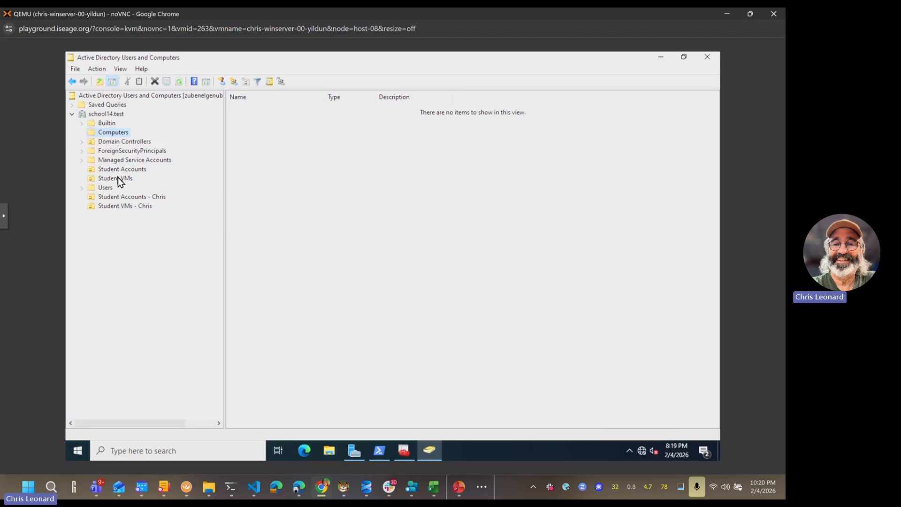
Step: Verify Student VMs now lists seven computers, including BETELGEUSE and YILDUN
click(102, 187)
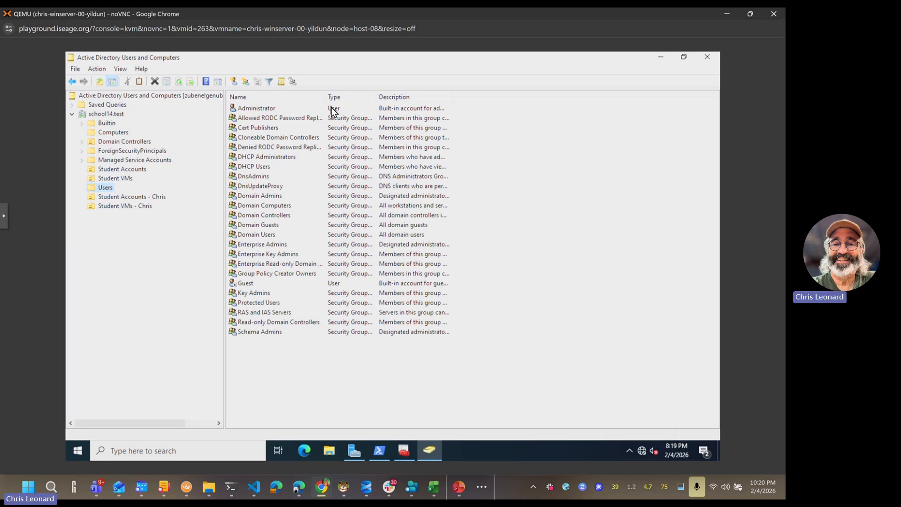
click(339, 285)
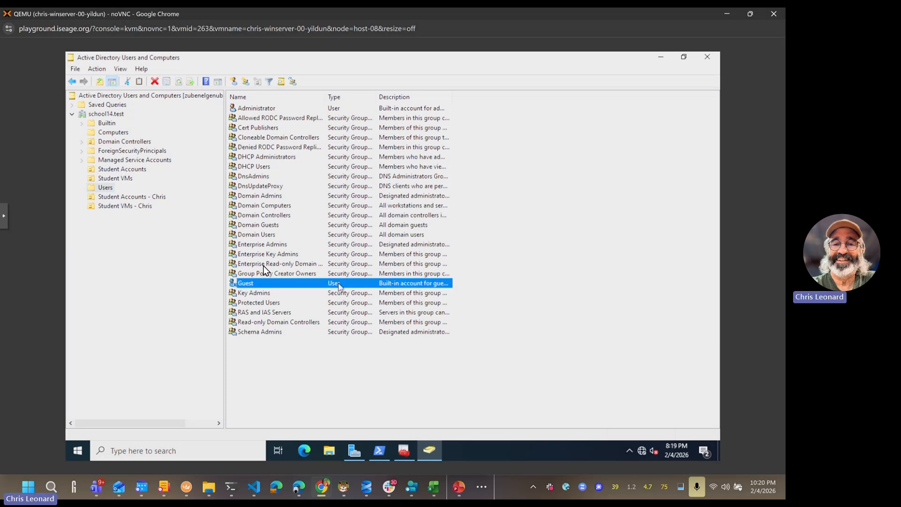
click(119, 178)
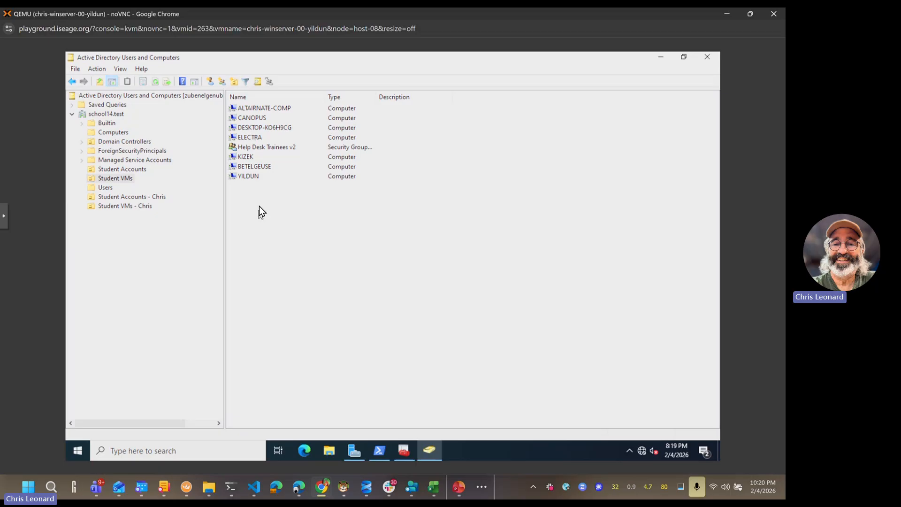
click(250, 176)
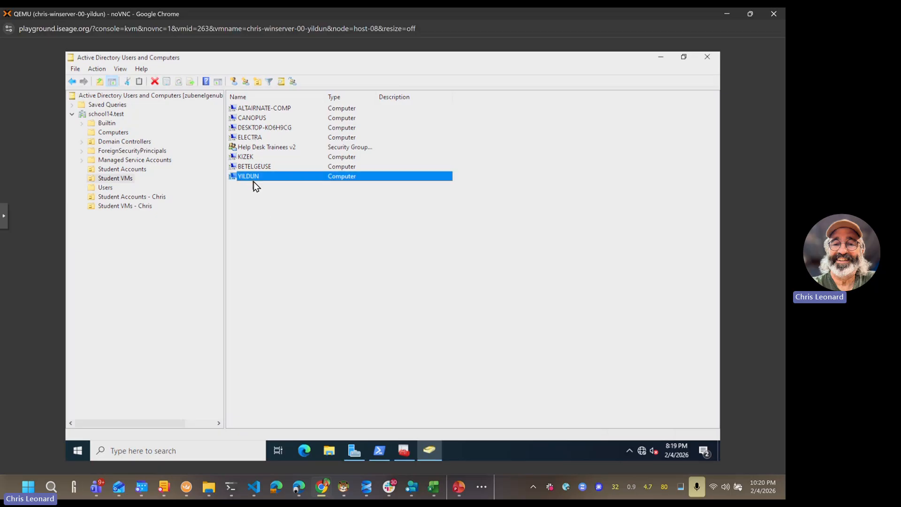
Step: Move YILDUN into the instructor's Student VMs OU, then view both Student Accounts units
drag(252, 177, 130, 208)
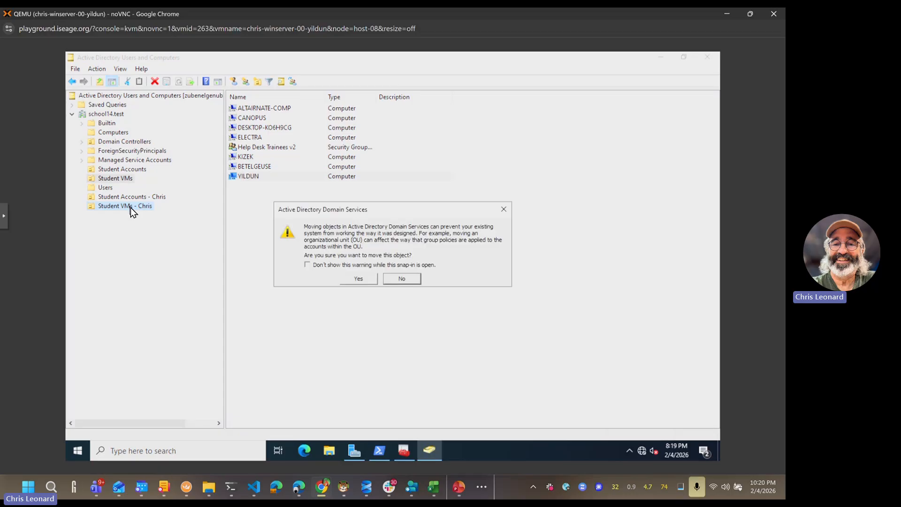
click(353, 281)
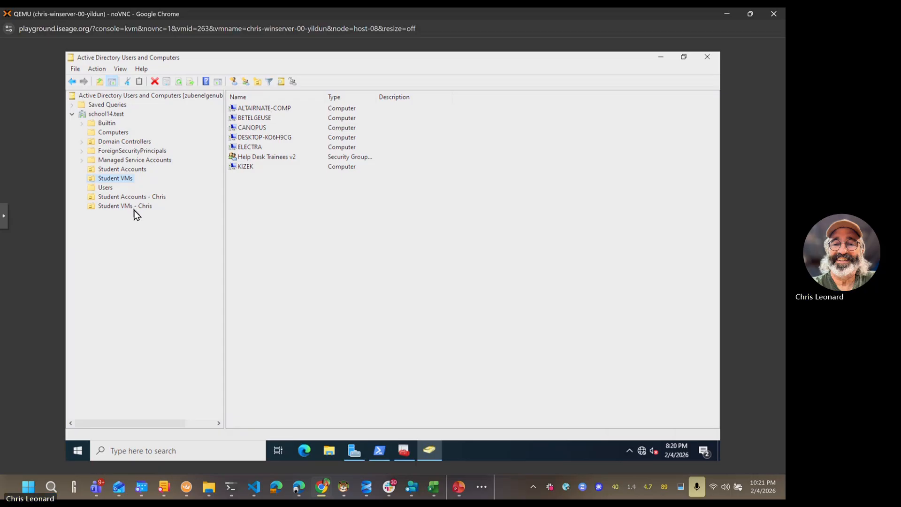
click(113, 199)
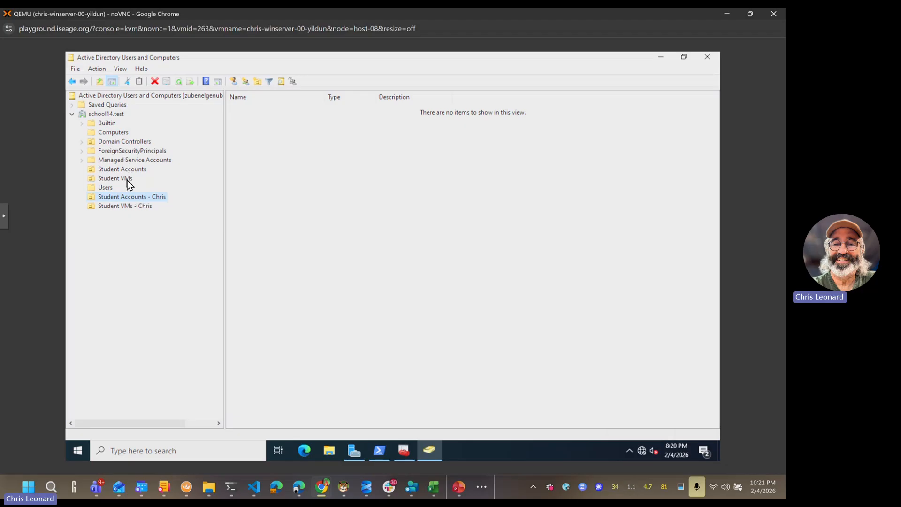
click(128, 168)
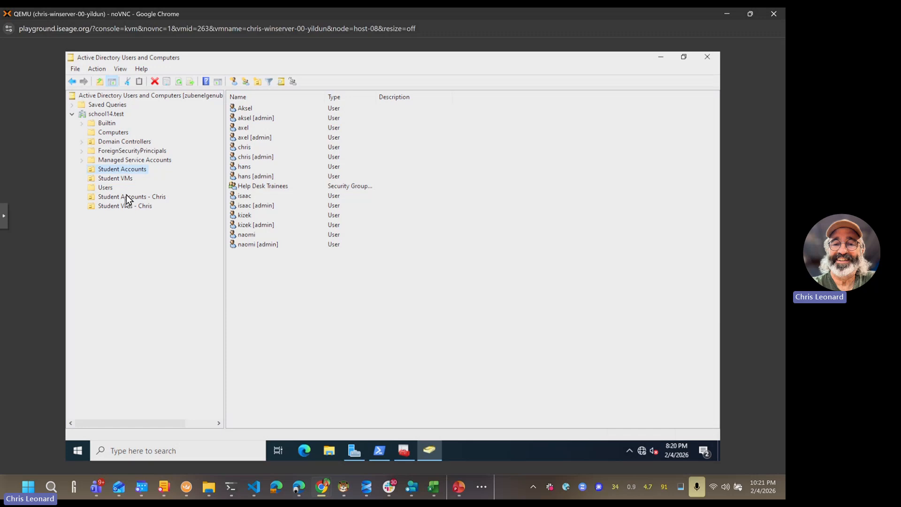
Step: Move the non-admin student user into the instructor's Student Accounts OU
click(249, 150)
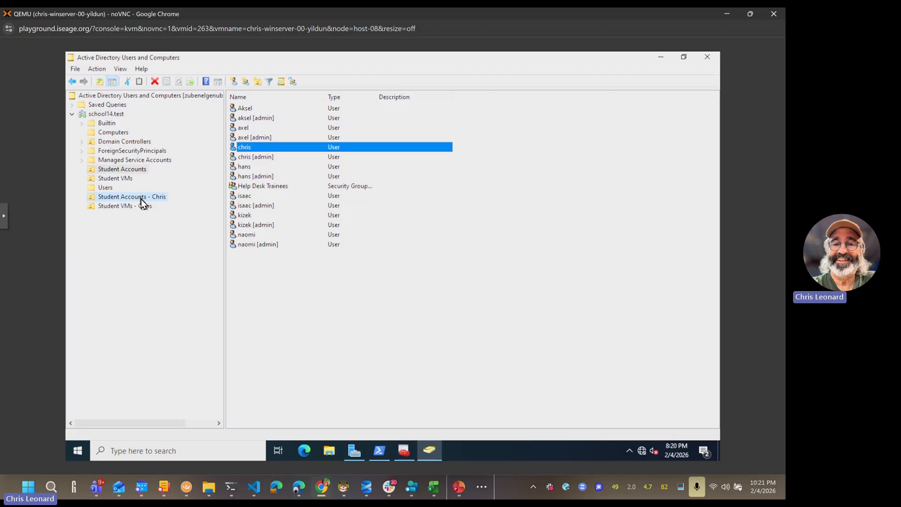
drag(141, 198, 141, 198)
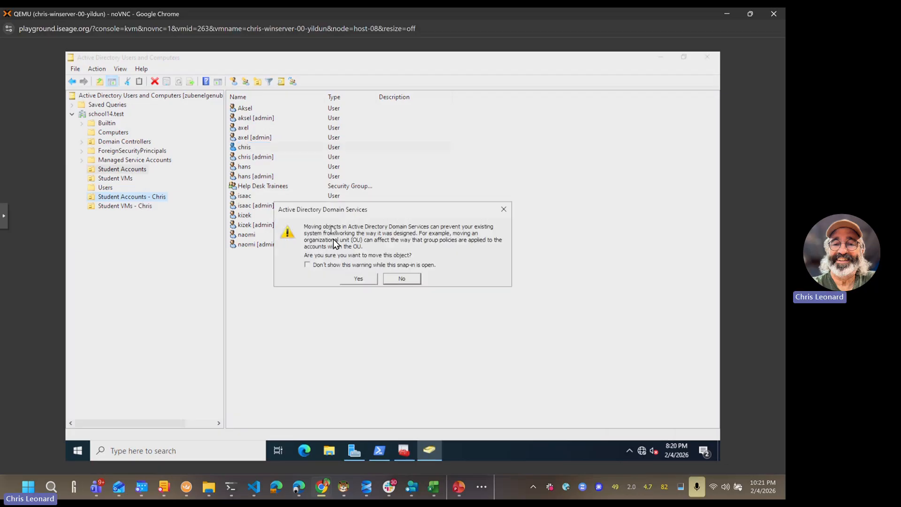
click(358, 277)
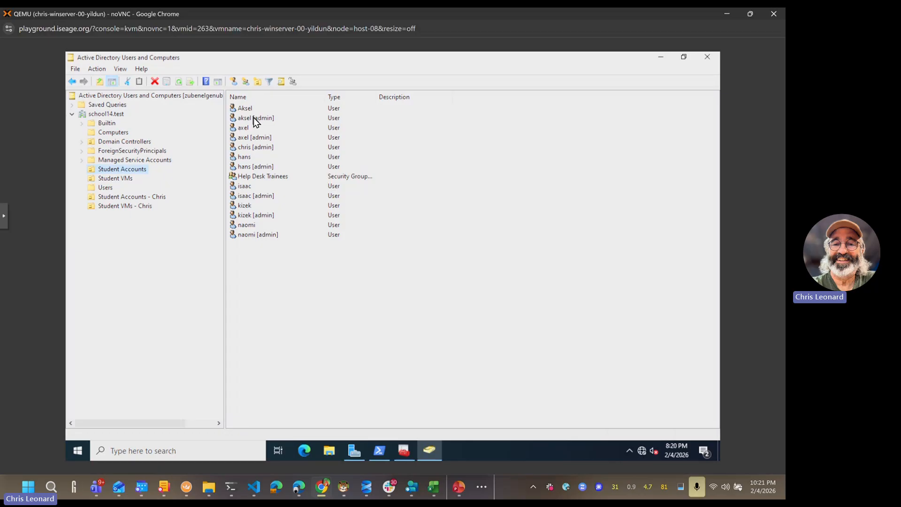
Step: Check both instructor OUs now hold the moved user and the YILDUN computer
click(125, 198)
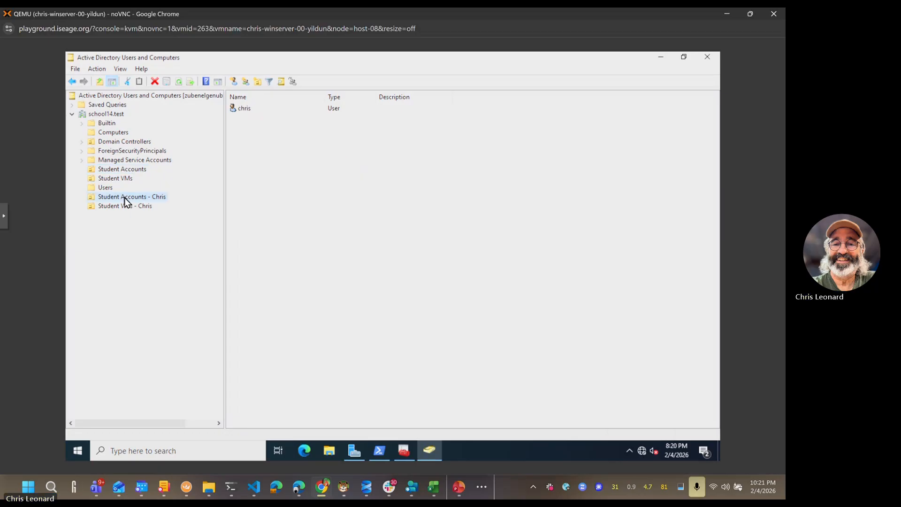
click(124, 207)
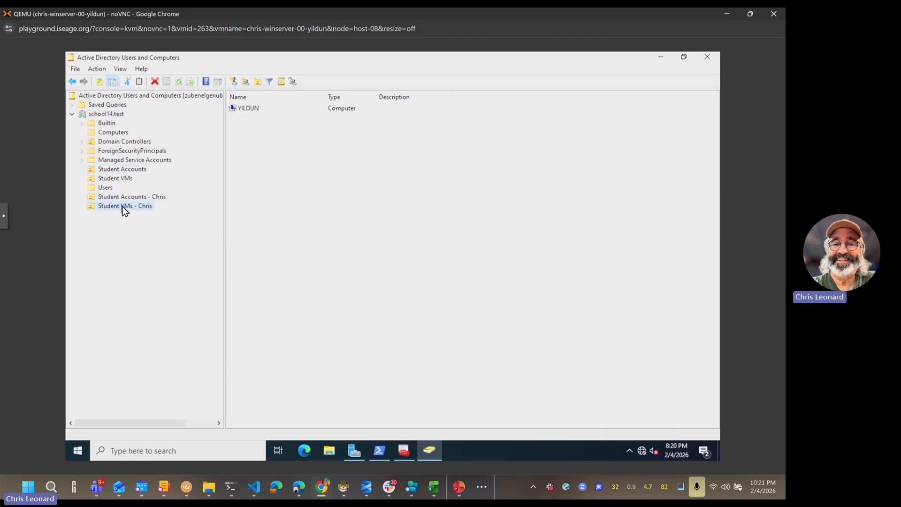
click(123, 198)
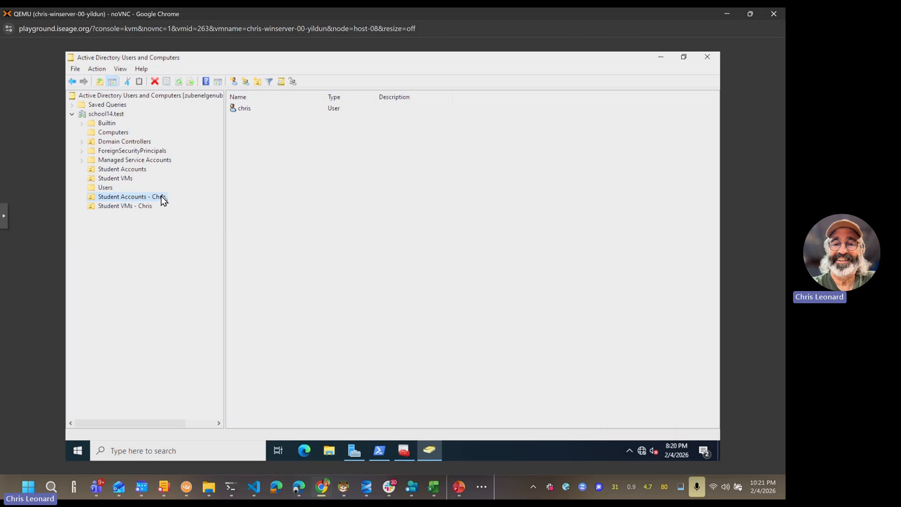
click(244, 108)
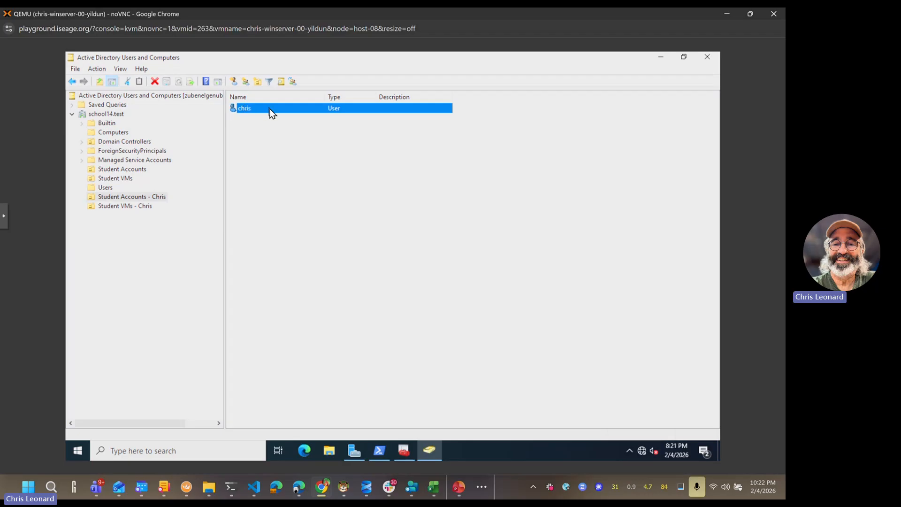
Step: Review the instructor's OUs, Student VMs and Student Accounts, then minimize ADUC
click(123, 207)
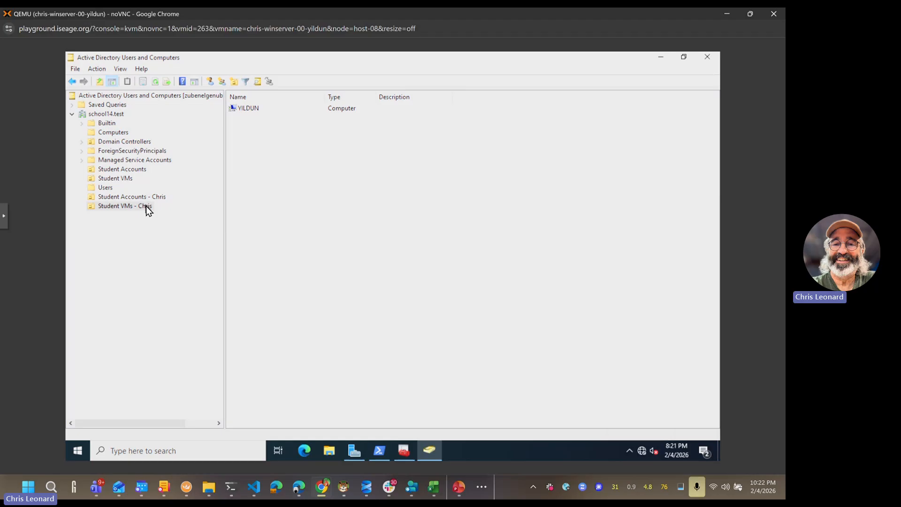
click(257, 109)
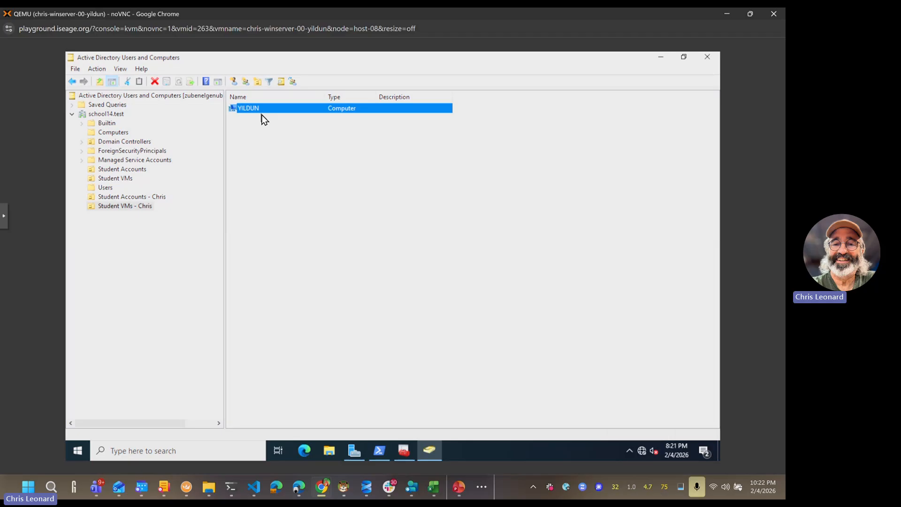
click(119, 179)
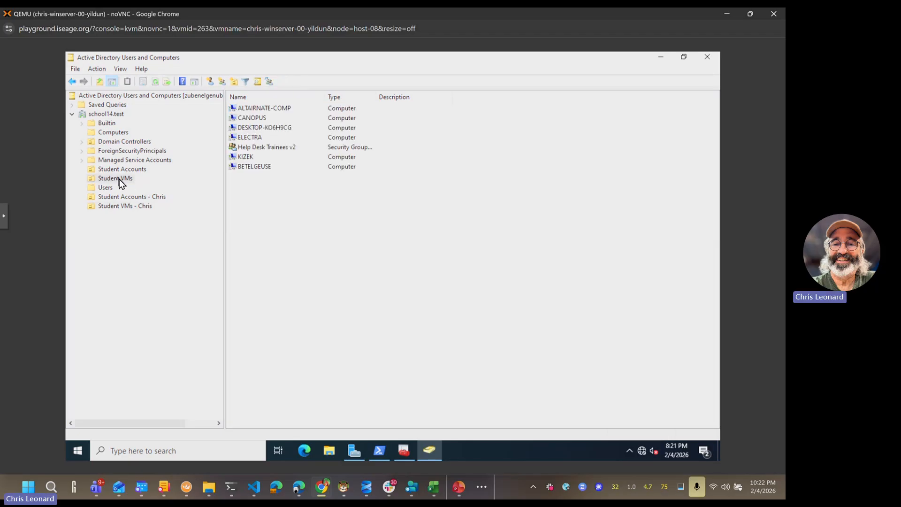
click(119, 170)
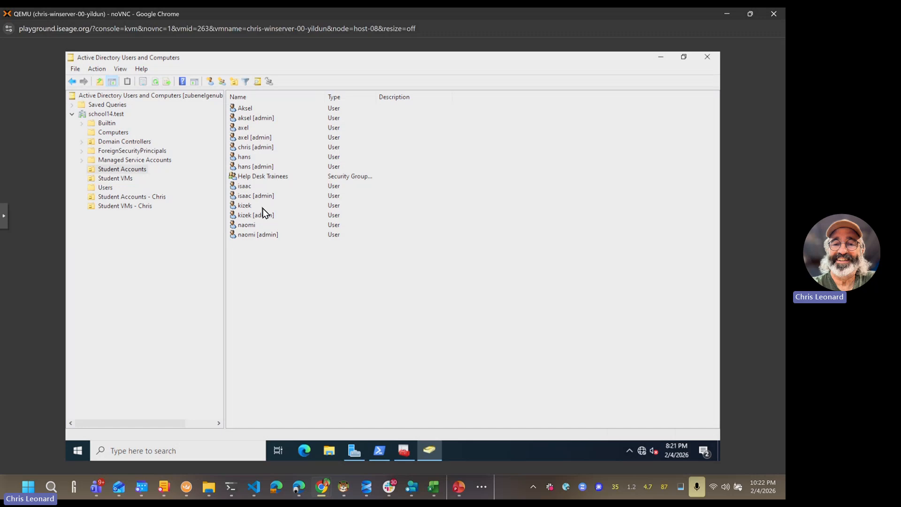
click(125, 198)
click(128, 209)
click(126, 199)
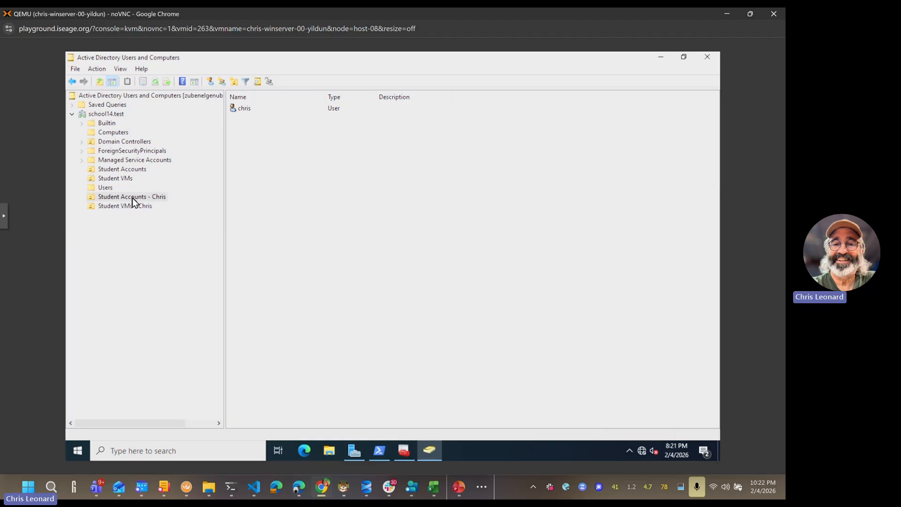
click(426, 451)
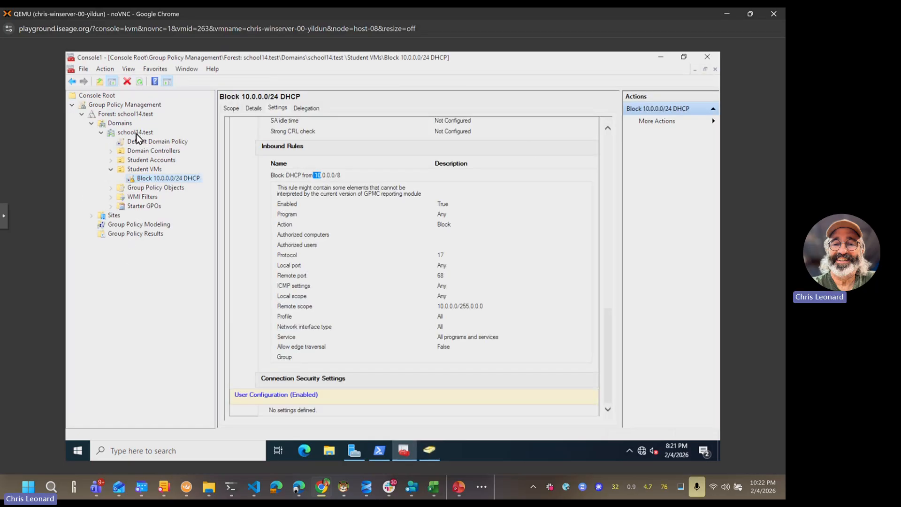
Step: Refresh the school14.test domain and view the empty linked-GPO lists of both Chris OUs
click(112, 170)
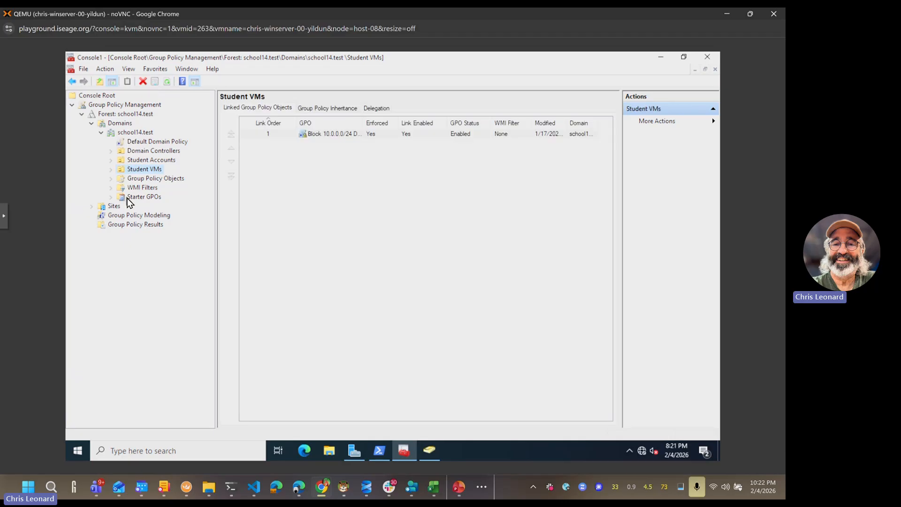
right_click(145, 132)
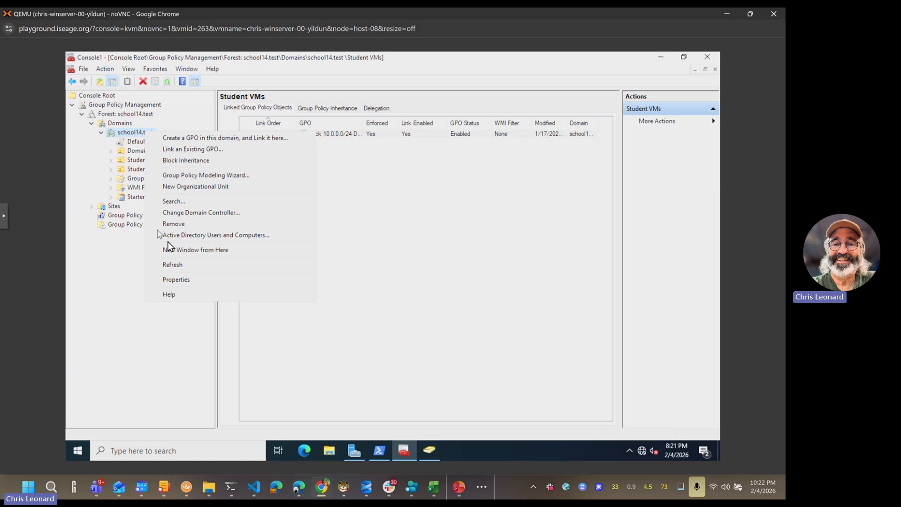
click(178, 266)
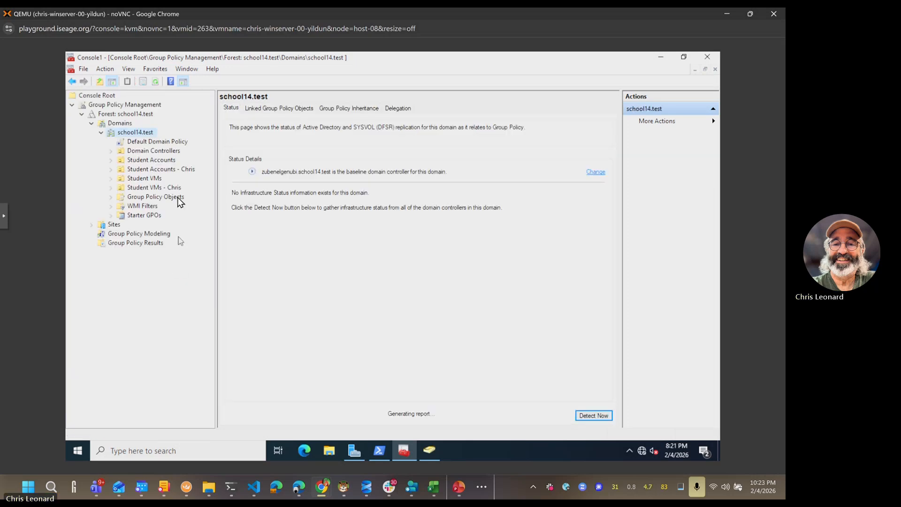
click(169, 171)
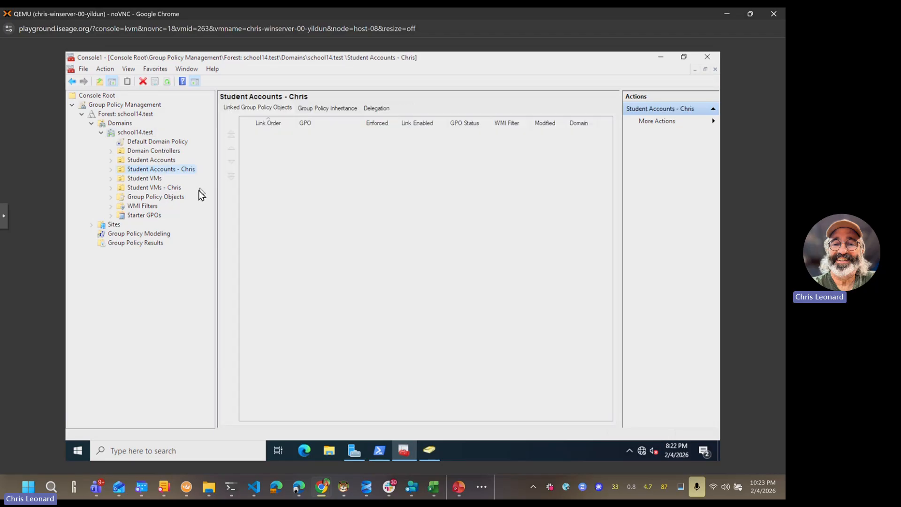
click(164, 188)
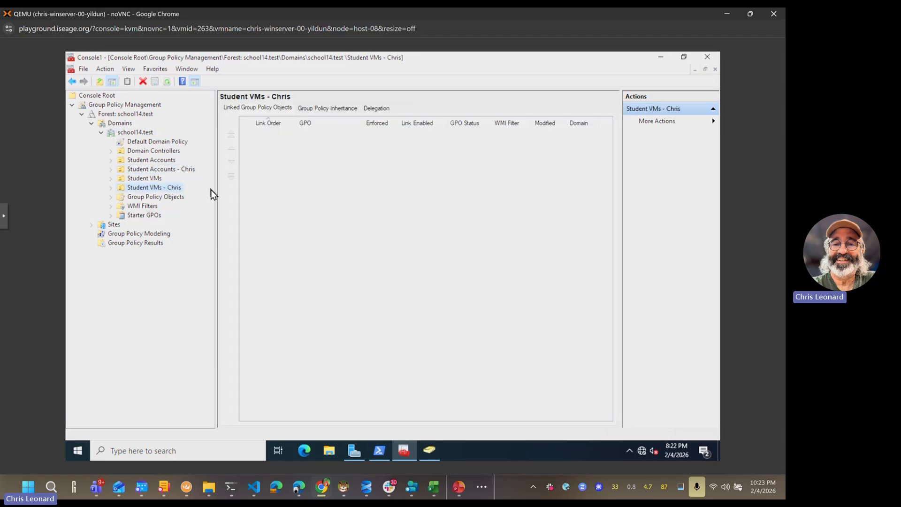
click(165, 169)
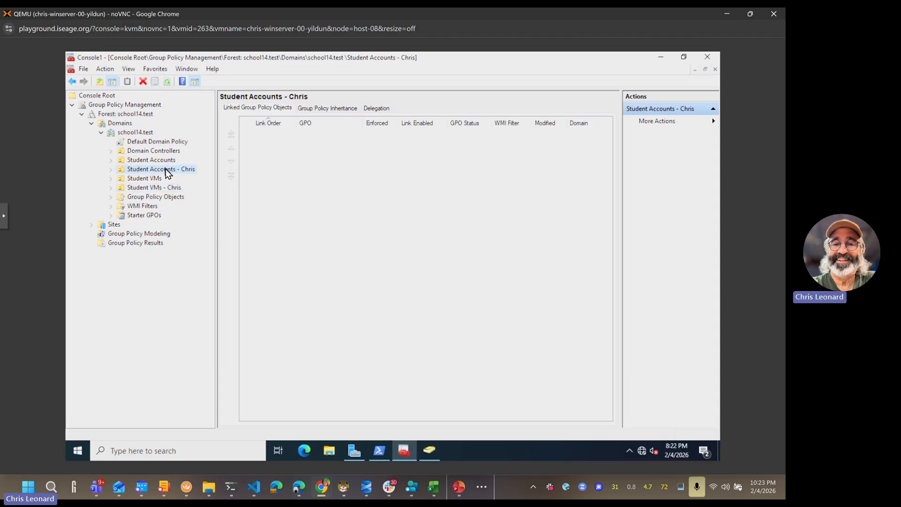
key(Down)
key(Down)
key(Up)
key(Up)
Step: Create a GPO named 'Mandatory Wallpaper' linked to Student Accounts - Chris, with no starter GPO
right_click(165, 169)
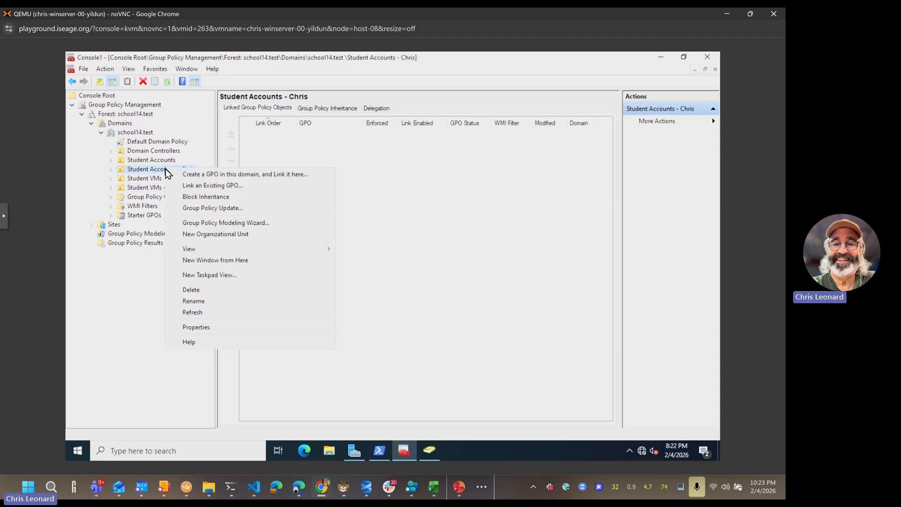
click(249, 174)
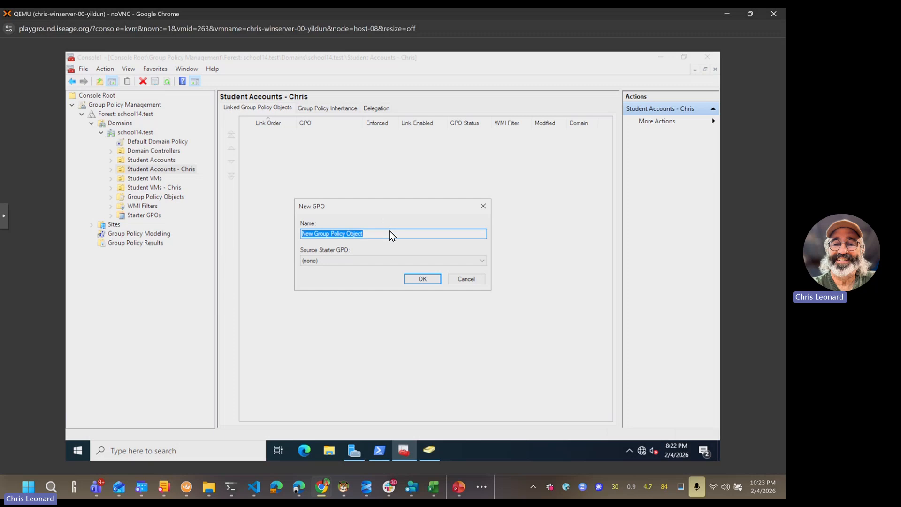
text(Mandatory)
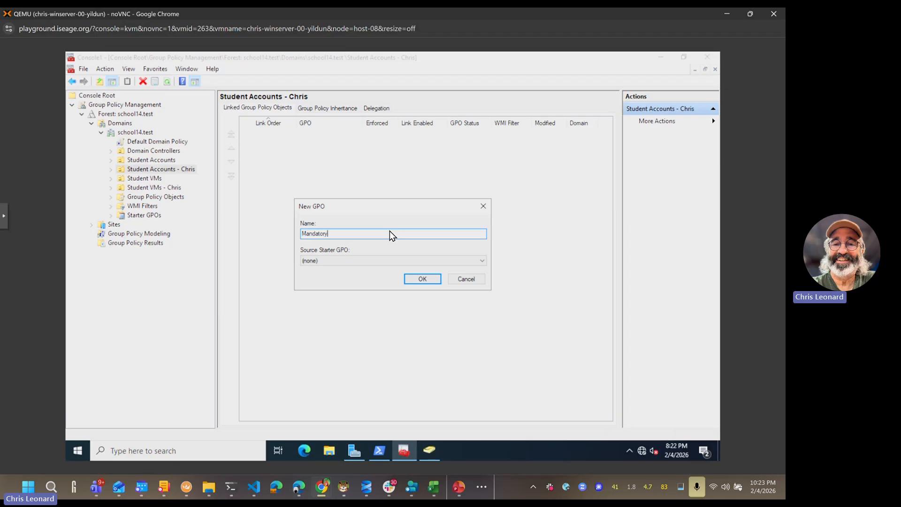
text( Wallpaper)
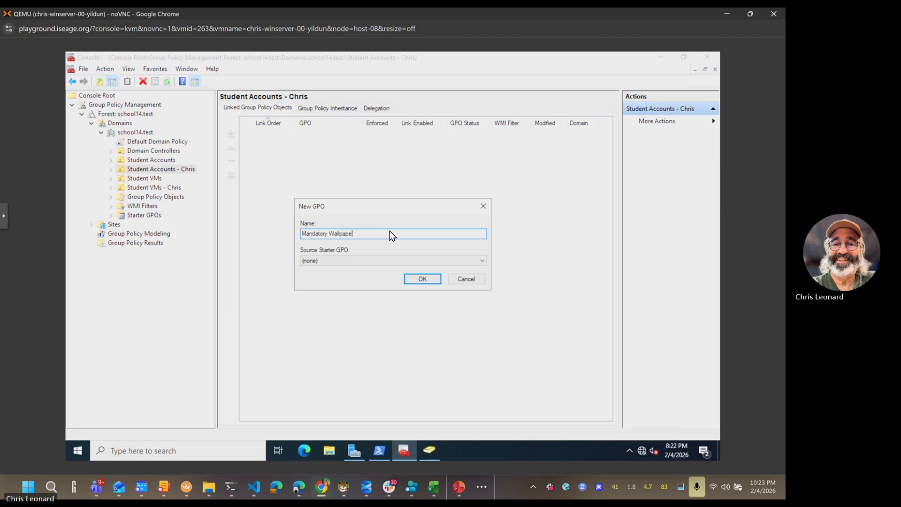
click(376, 264)
click(357, 265)
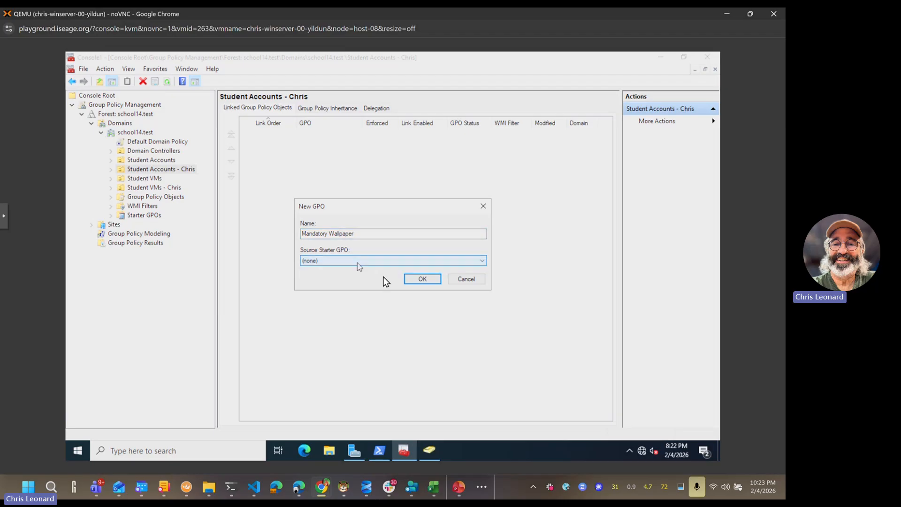
click(416, 280)
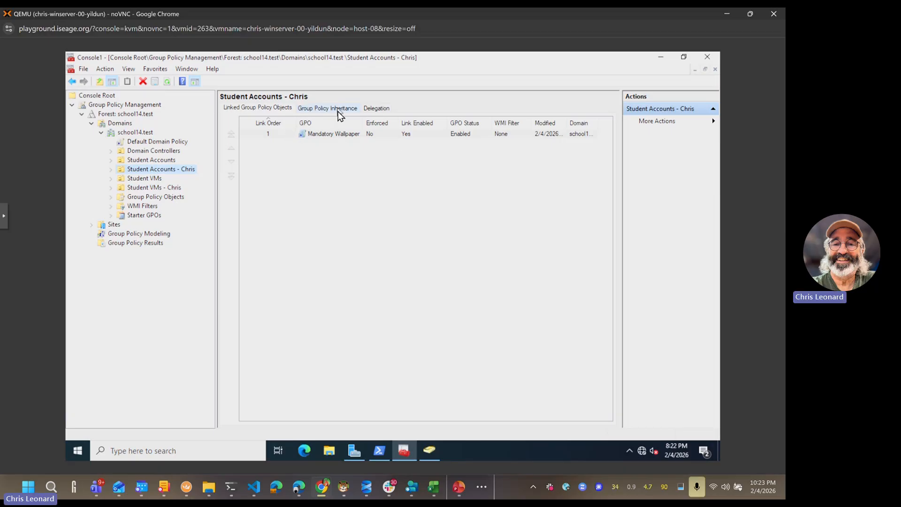
Step: Edit Mandatory Wallpaper and navigate to User Configuration > Administrative Templates > Desktop > Desktop Wallpaper
right_click(291, 136)
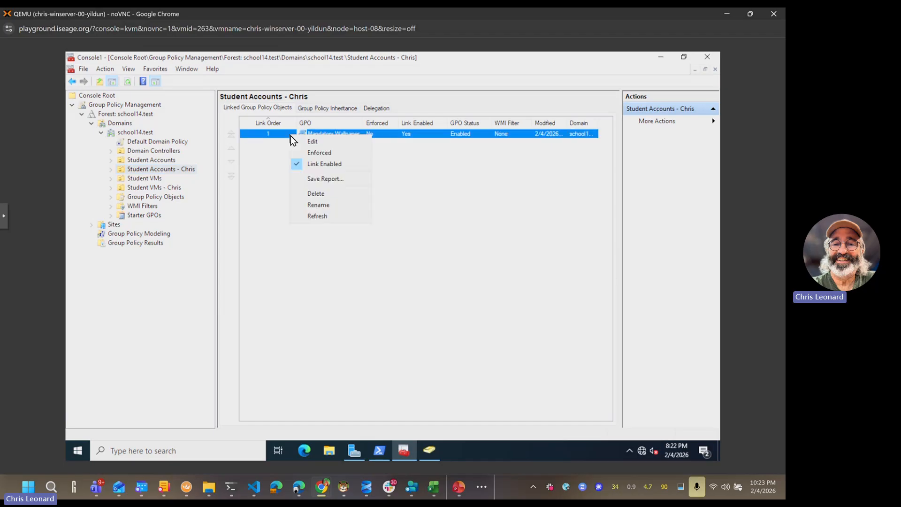
click(316, 141)
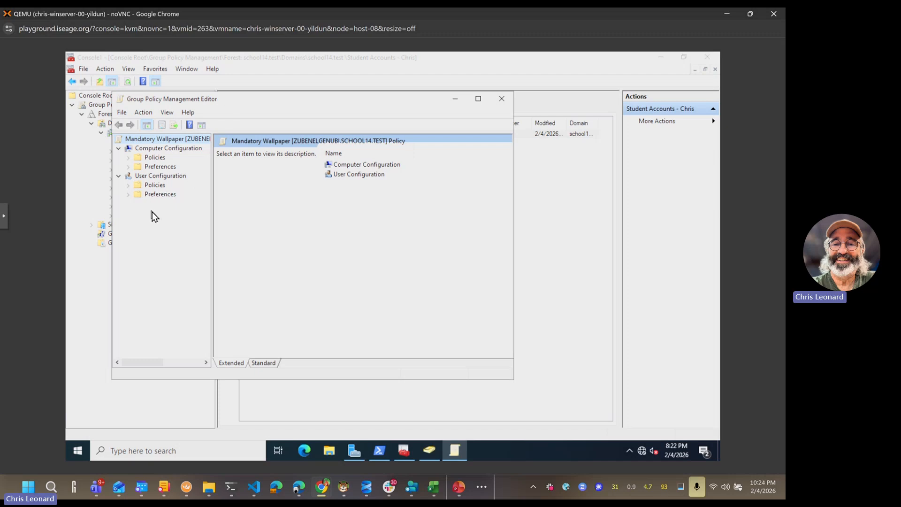
click(129, 187)
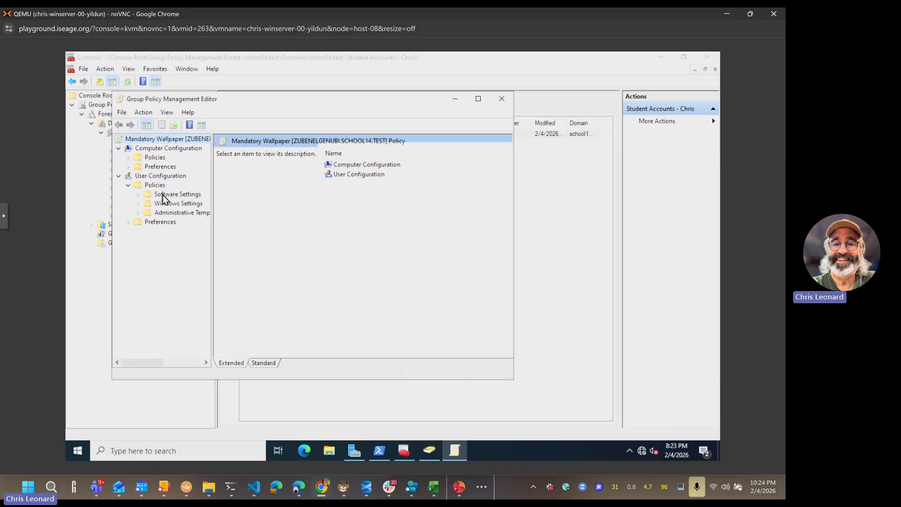
click(139, 214)
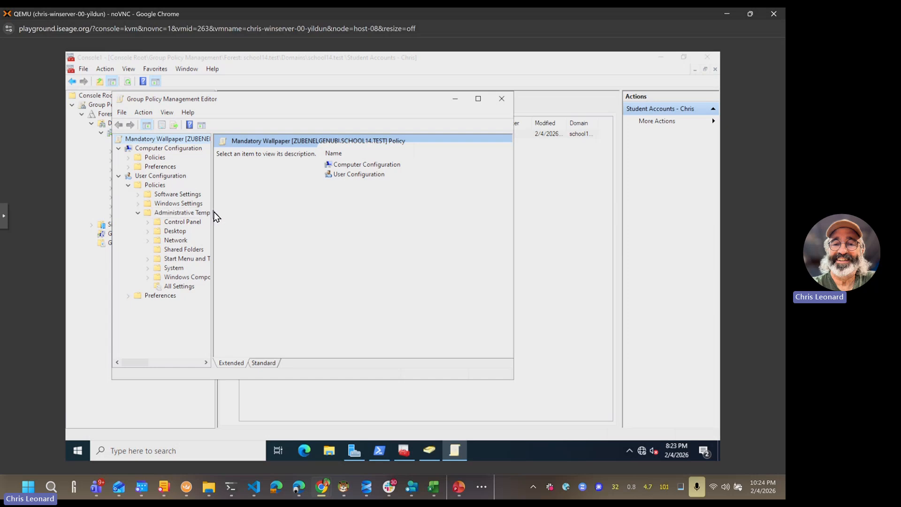
drag(214, 213, 268, 214)
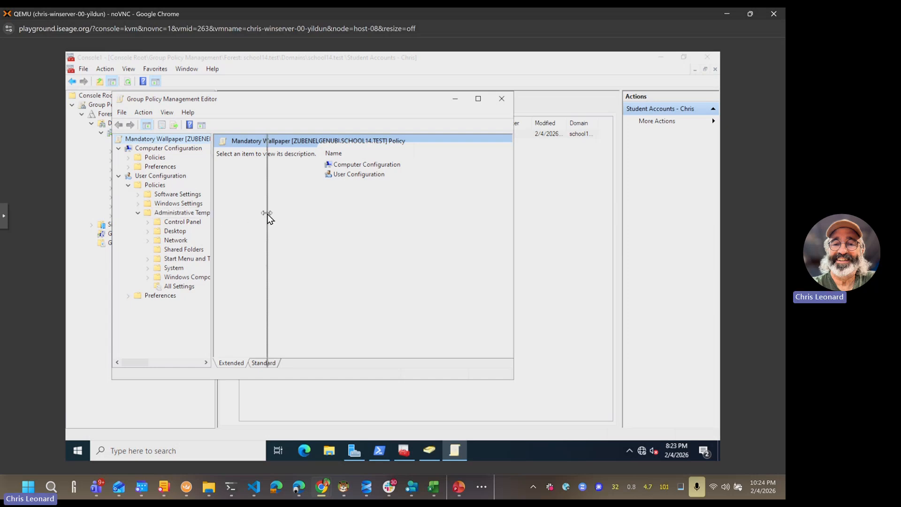
click(148, 231)
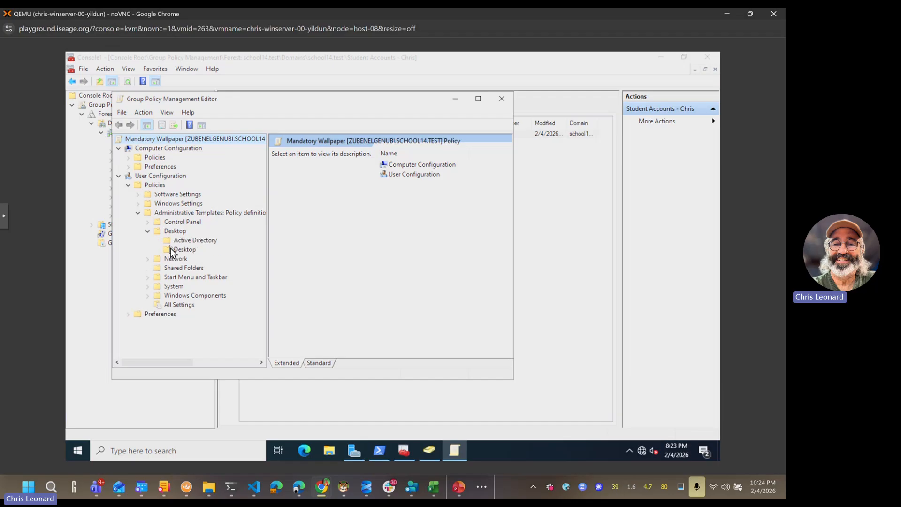
click(171, 250)
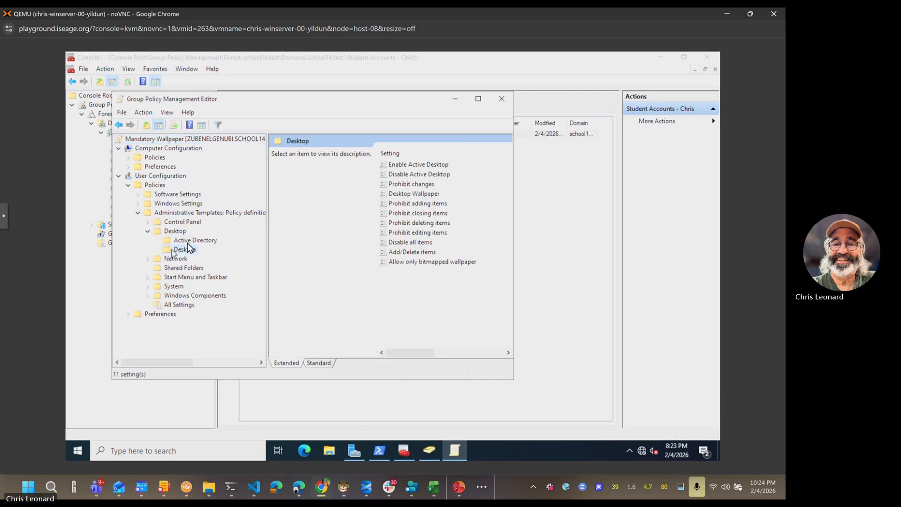
click(431, 194)
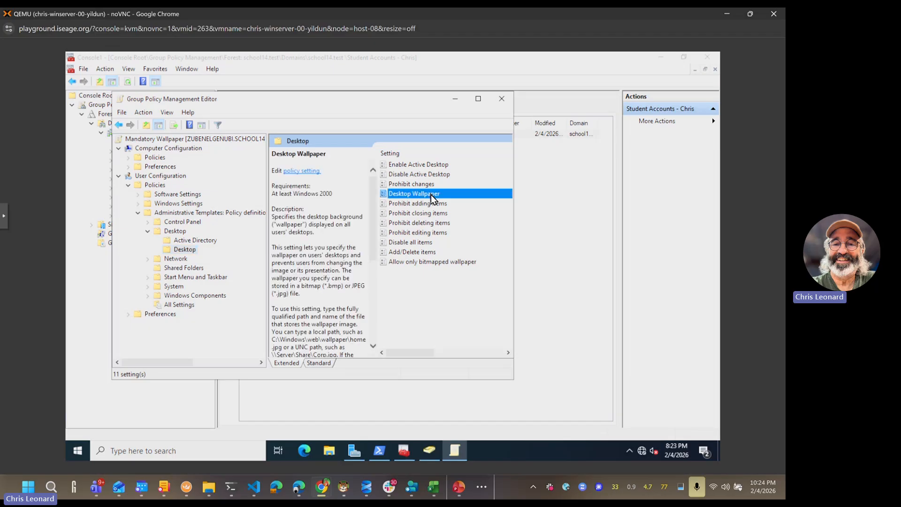
Step: Set the Desktop Wallpaper policy to Enabled, keeping the wallpaper style at Center
double_click(431, 194)
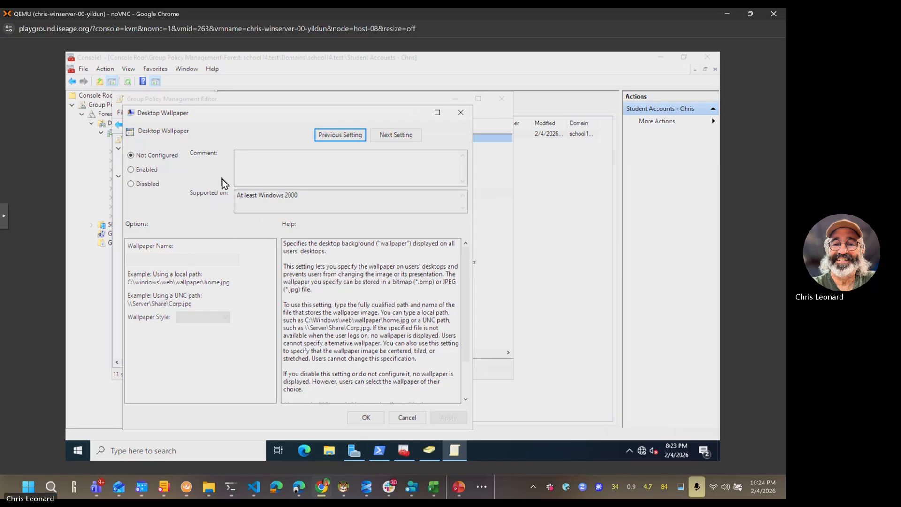
click(145, 170)
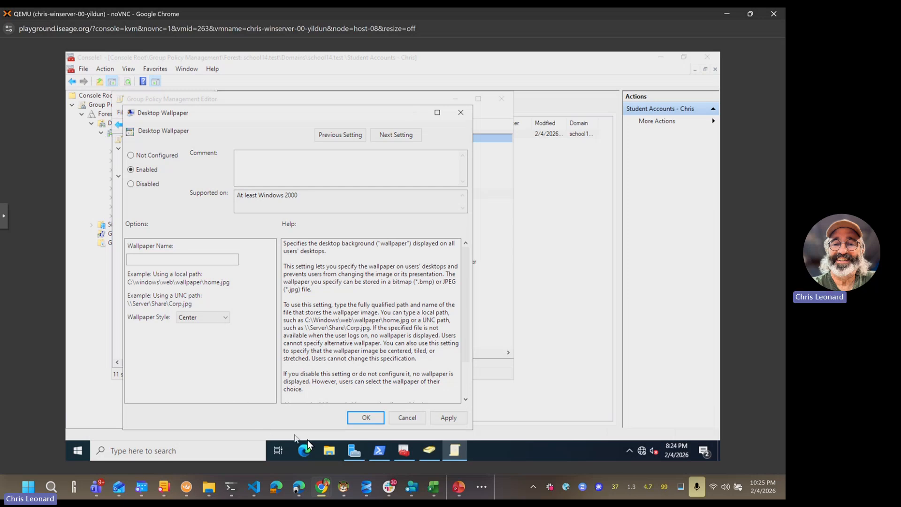
click(329, 451)
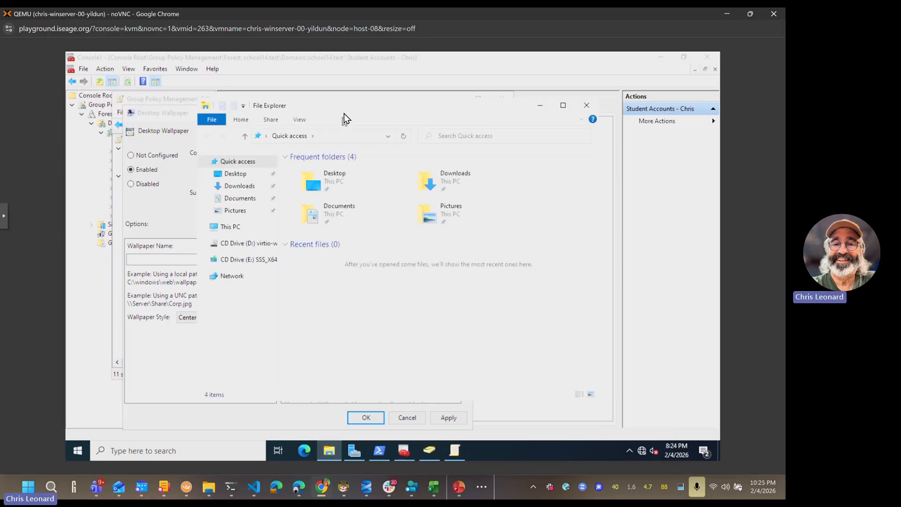
Step: In File Explorer, browse to the server share folder ClassShare\ReadOnly\wallpaper
click(348, 136)
text(\\)
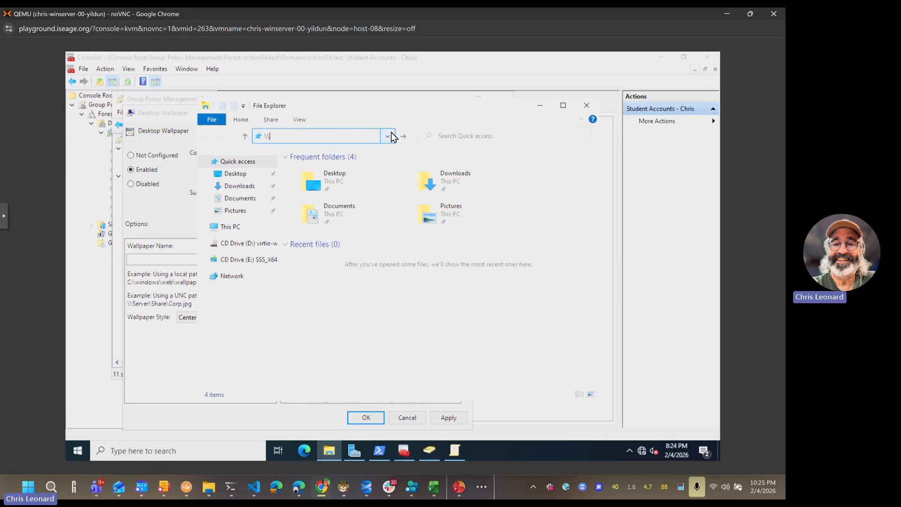
text(zubel)
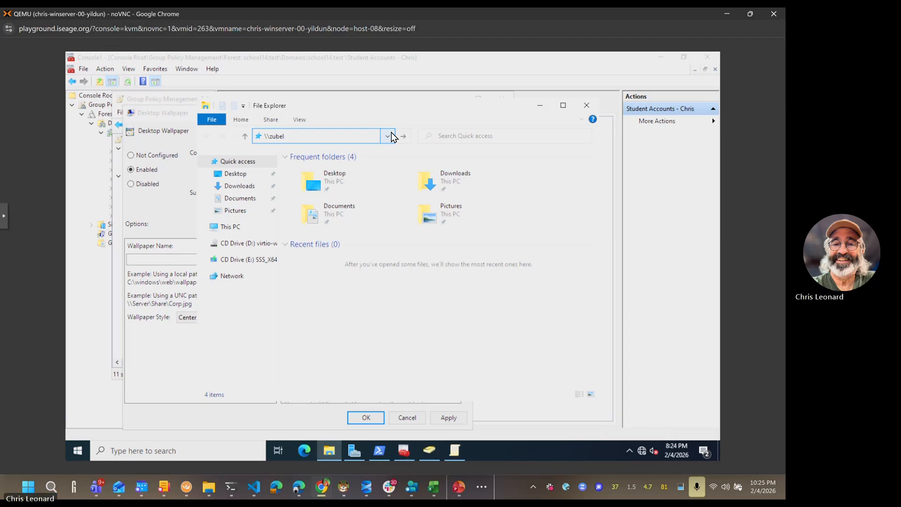
key(BackSpace)
text(nelgenubi)
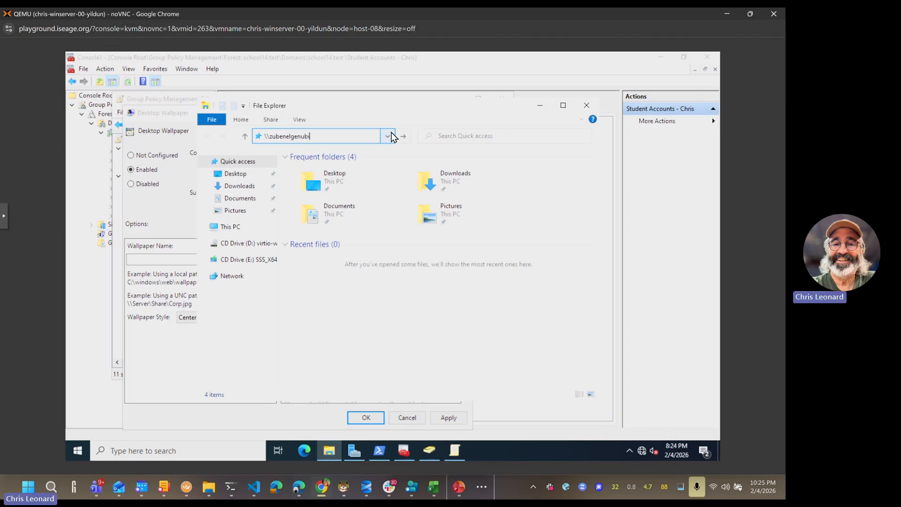
key(Return)
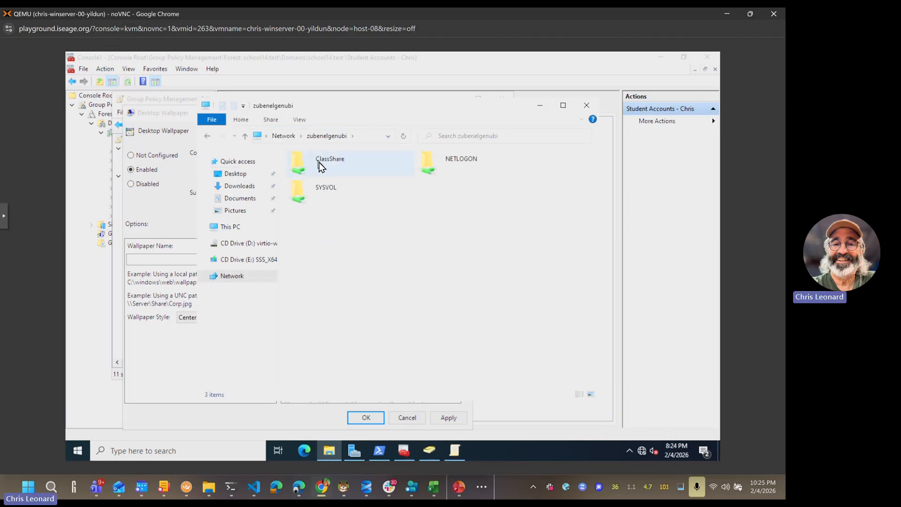
double_click(324, 168)
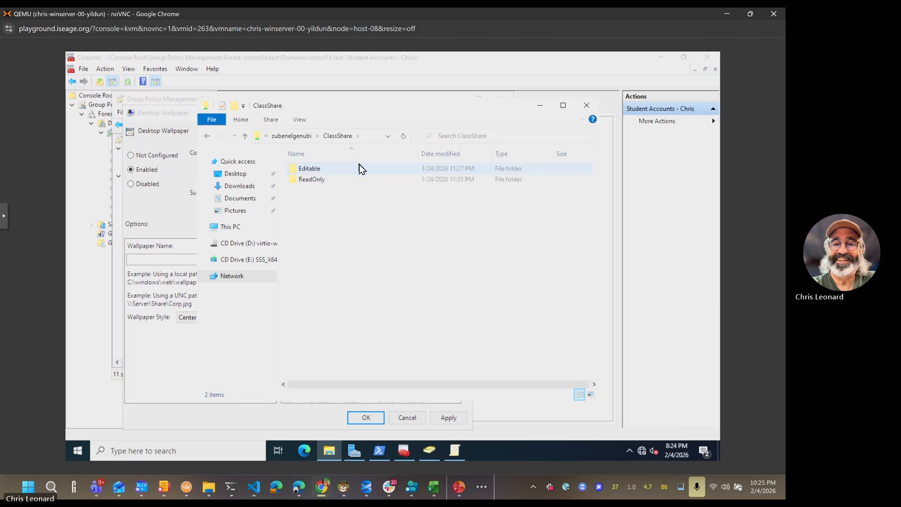
double_click(317, 179)
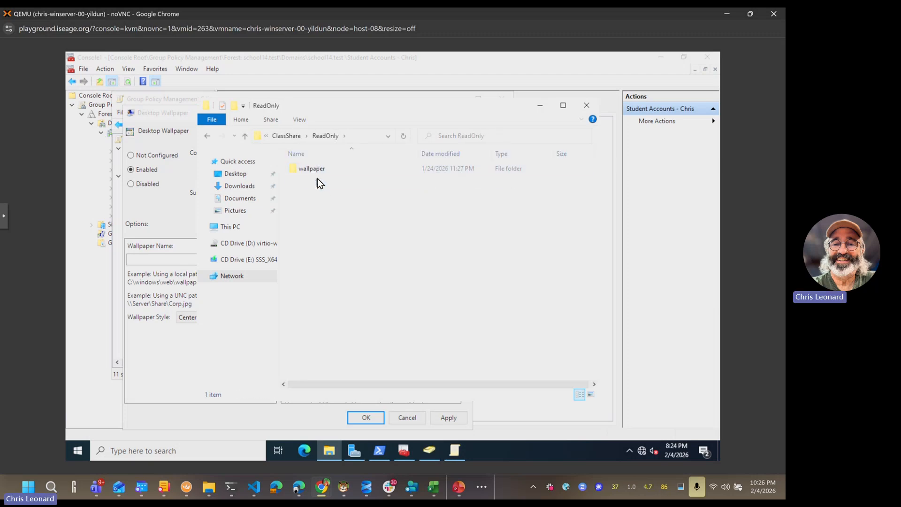
double_click(318, 169)
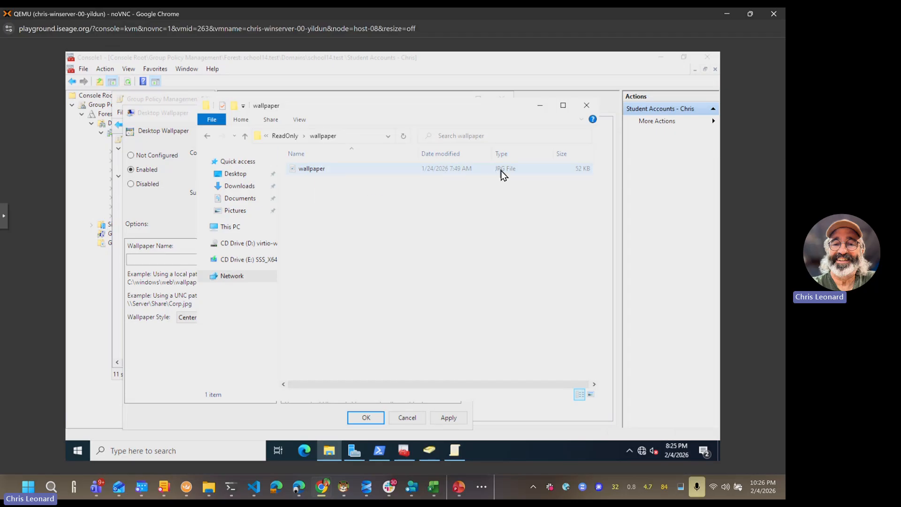
Step: Copy that folder path into the Desktop Wallpaper policy's Wallpaper Name field and check it
click(349, 136)
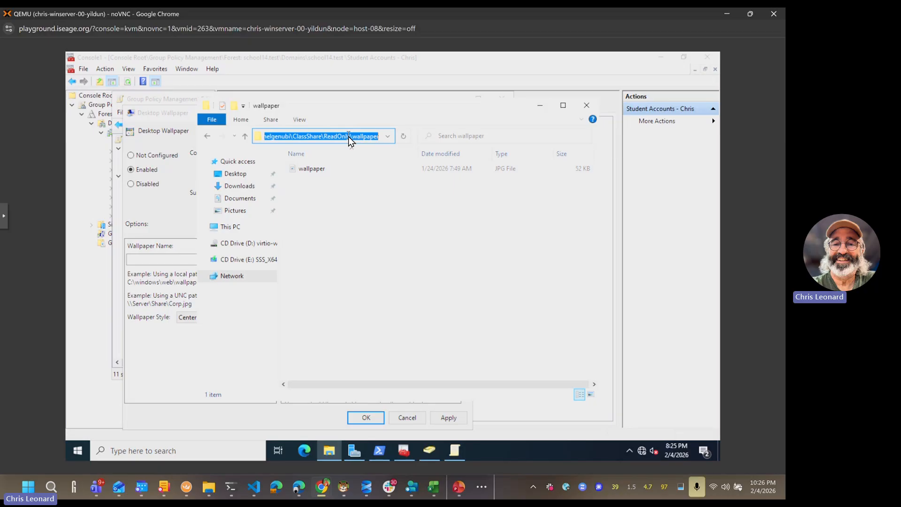
click(183, 259)
key(ctrl+v)
key(Home)
key(Right)
key(Right)
key(Right)
key(Right)
key(Right)
key(Right)
key(Right)
key(Right)
key(Right)
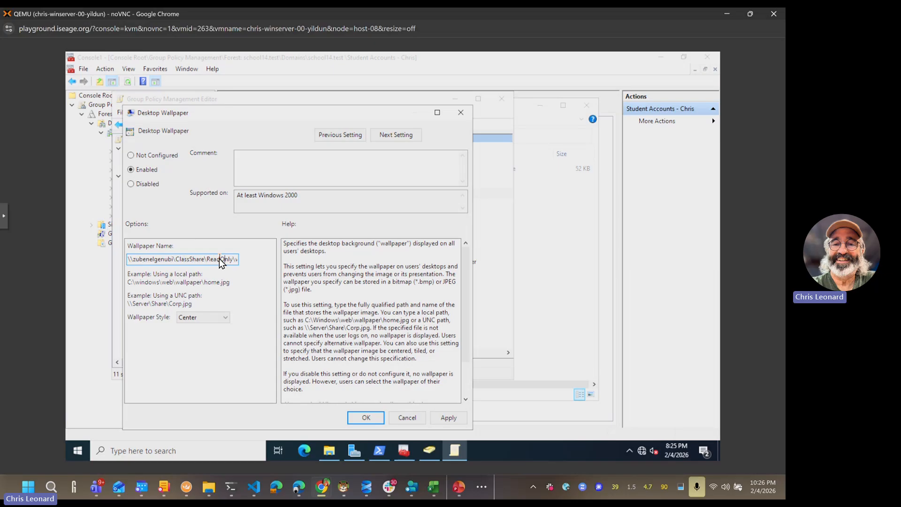
Step: Append \wallpaper.jpg to the Wallpaper Name path and return to the Group Policy Management console
key(Right)
key(Right)
key(Right)
key(Right)
key(Right)
key(Right)
key(Right)
key(Right)
key(Right)
key(Right)
key(Right)
key(Right)
key(Right)
key(Right)
key(Right)
text(\wallpaper)
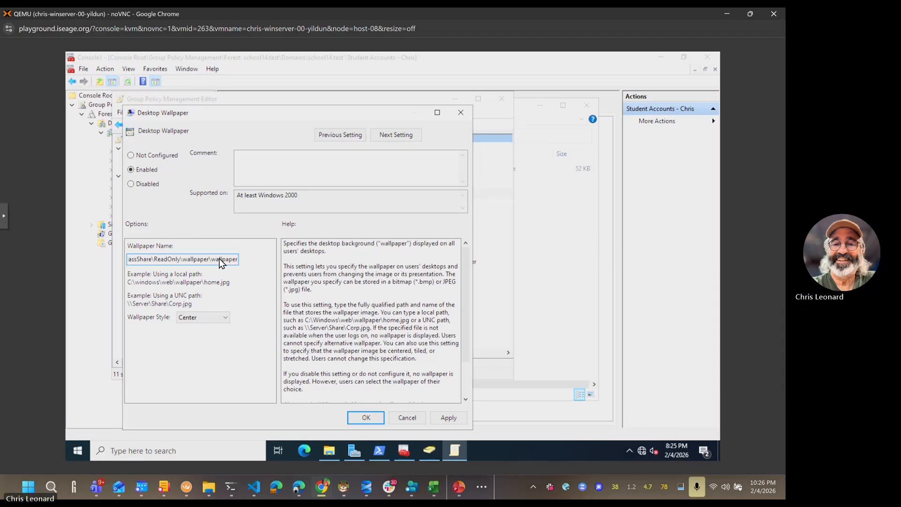
text(.jpg)
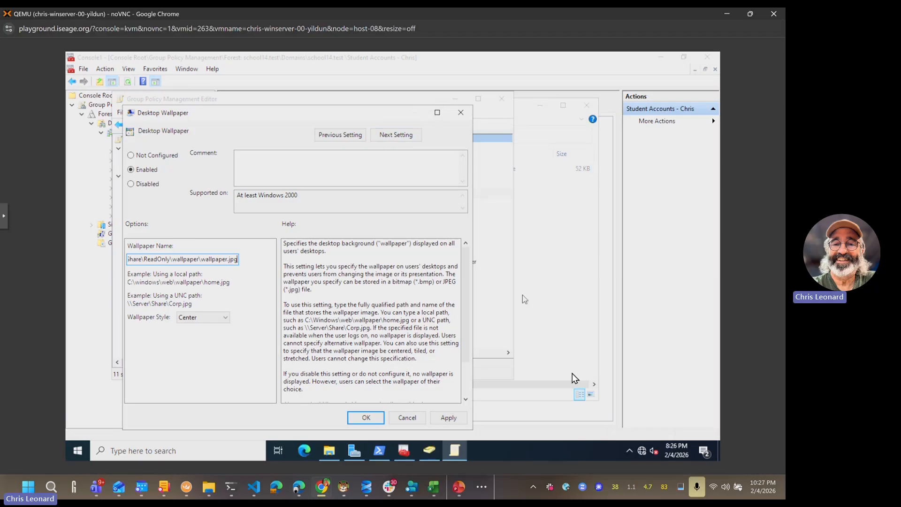
click(570, 409)
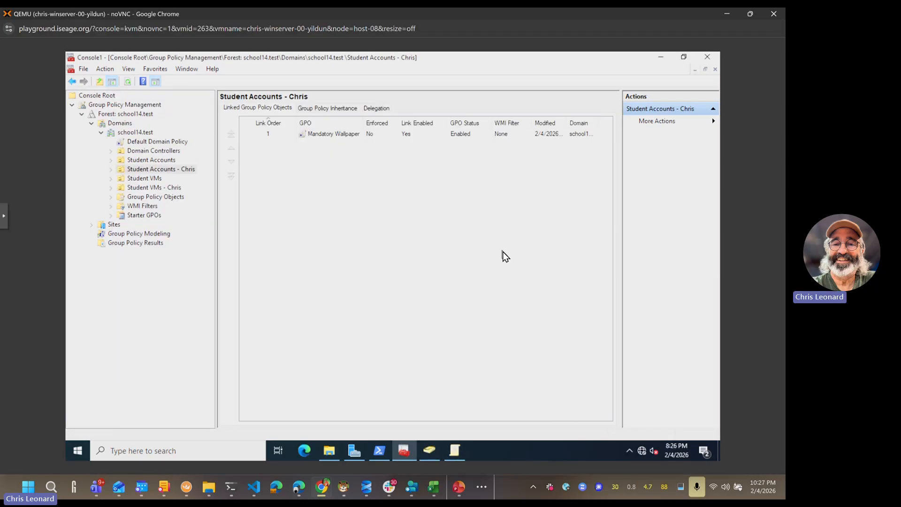
Step: In File Explorer, go up from the wallpaper folder to the ClassShare share
click(331, 450)
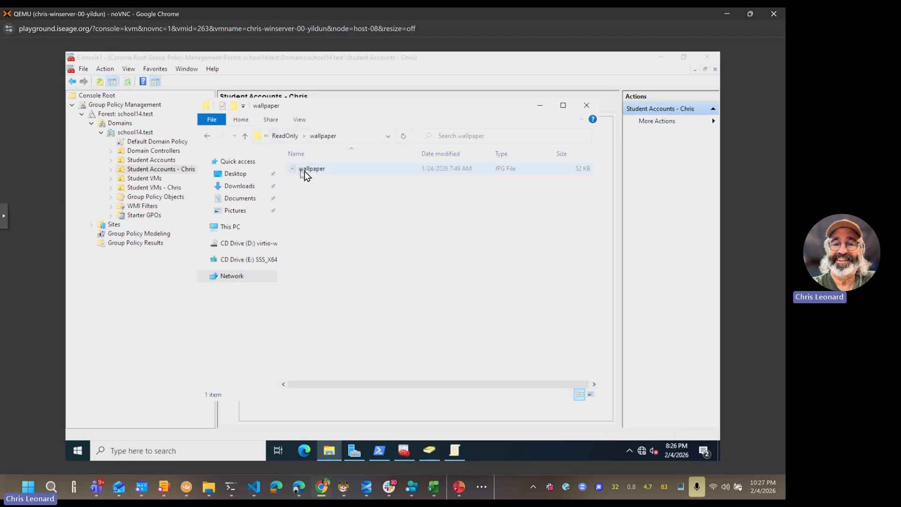
click(266, 136)
click(345, 117)
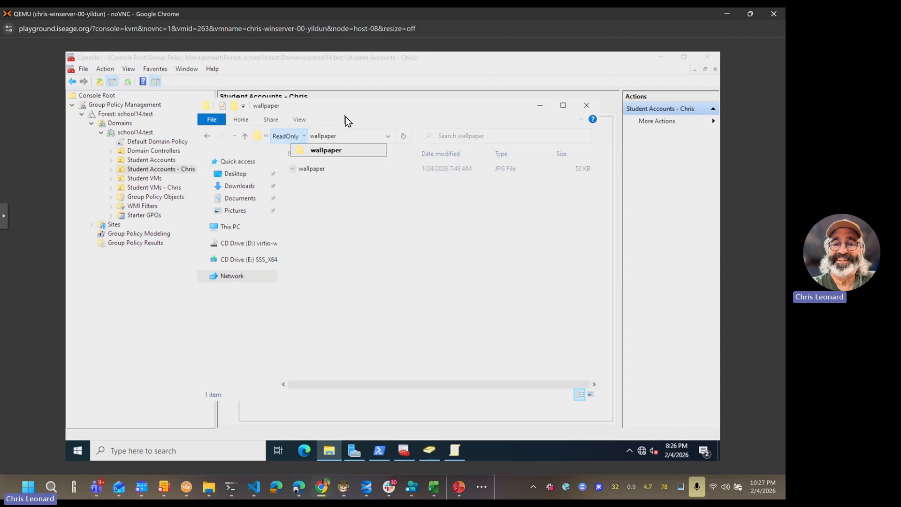
click(345, 139)
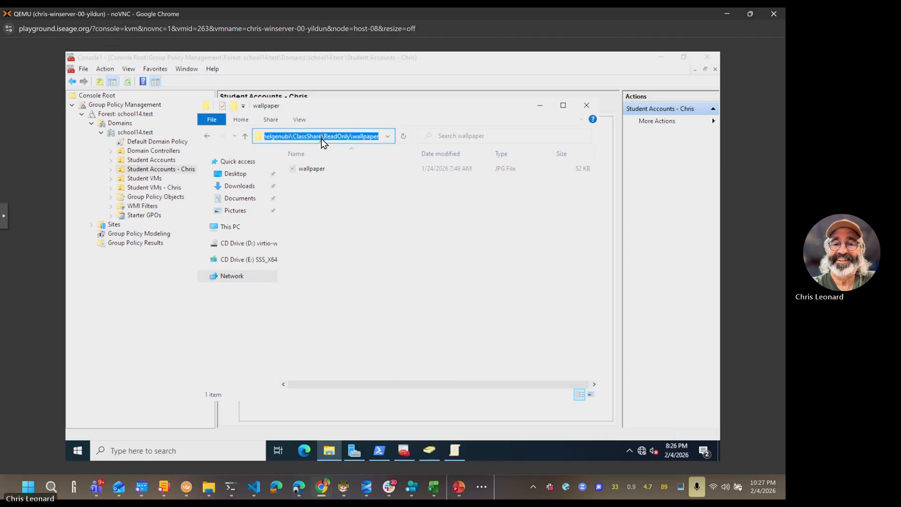
drag(323, 137, 415, 139)
key(BackSpace)
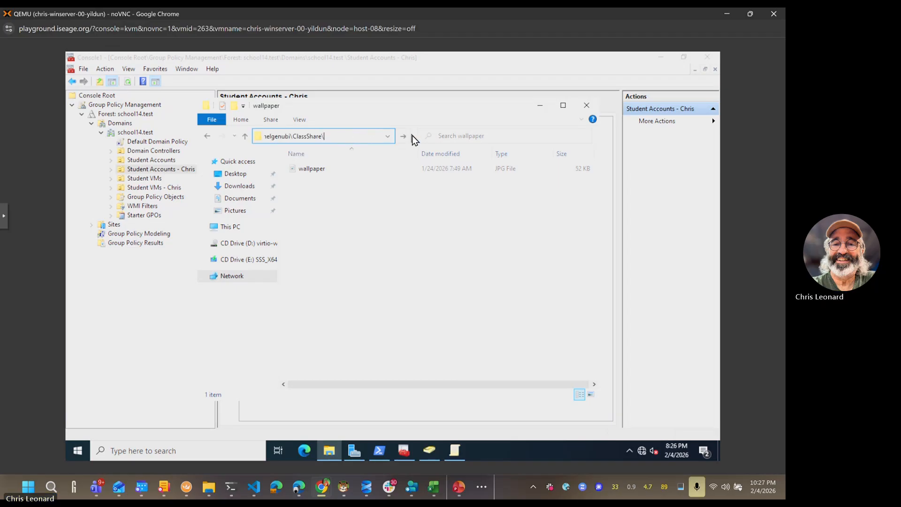
key(Return)
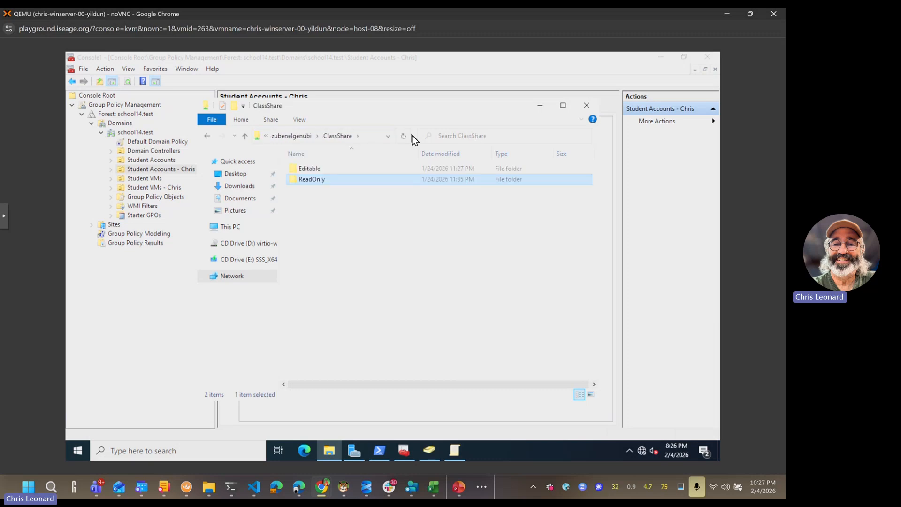
Step: Open the Editable folder, check its breadcrumb subfolder lists, and return to the Desktop Wallpaper dialog
right_click(322, 168)
key(Escape)
double_click(322, 168)
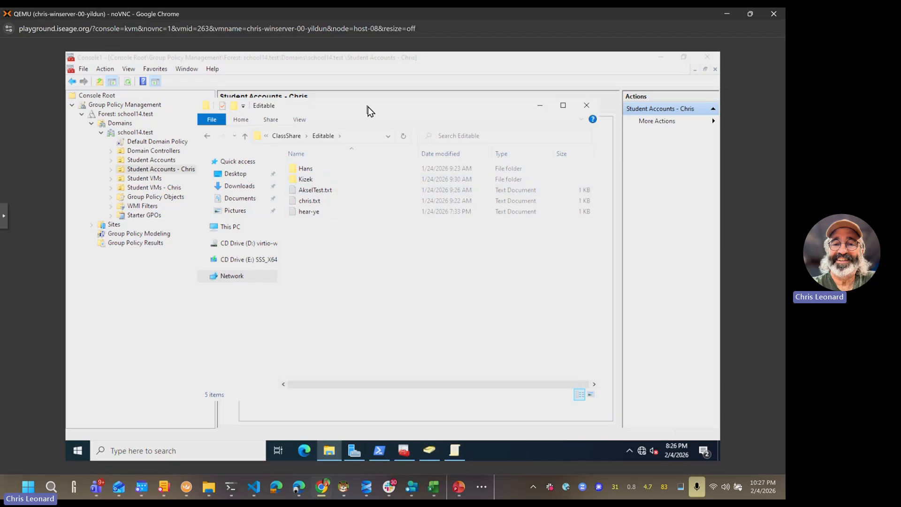
click(307, 136)
click(340, 136)
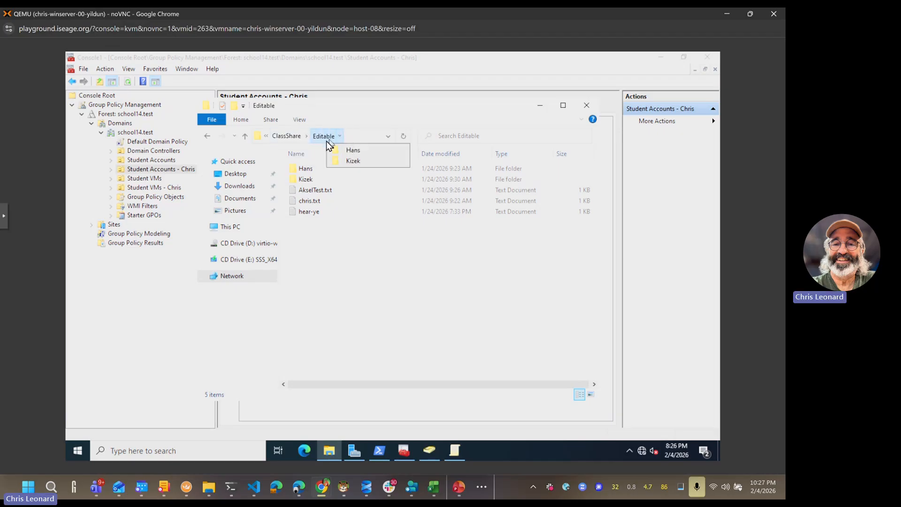
mouse_move(298, 140)
click(452, 448)
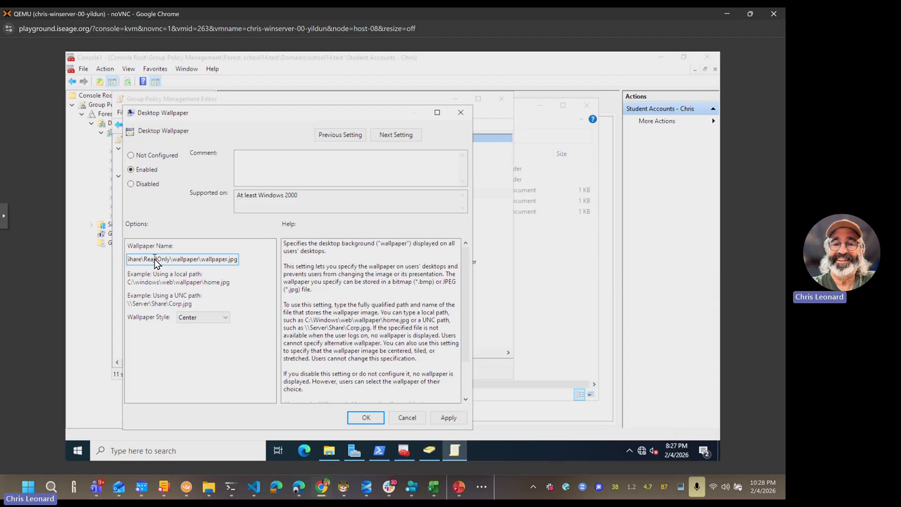
Step: Review the Wallpaper Name path ending in wallpaper.jpg and save the Desktop Wallpaper setting
key(Left)
key(Left)
key(Left)
key(Left)
key(Left)
key(Left)
key(Left)
key(Left)
key(Left)
key(Left)
key(Left)
key(Left)
key(Left)
key(Left)
key(Left)
key(Left)
key(Left)
key(Left)
key(Left)
key(Left)
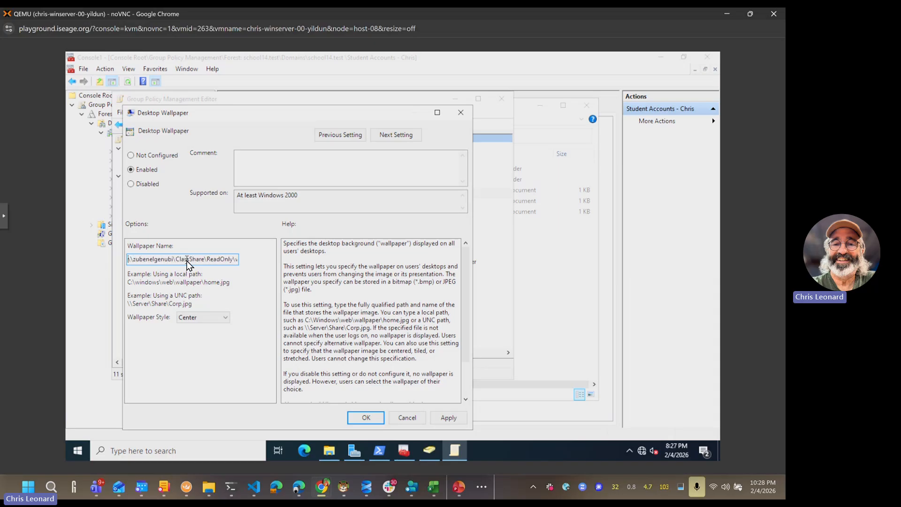
key(Right)
key(Right)
key(Right)
key(Right)
key(Right)
key(Right)
key(Right)
key(Right)
key(Right)
key(Right)
key(Right)
key(Right)
key(Right)
key(Right)
key(Right)
key(Right)
key(Right)
key(Right)
key(Right)
key(Right)
key(Right)
key(Right)
key(Home)
drag(212, 261, 276, 265)
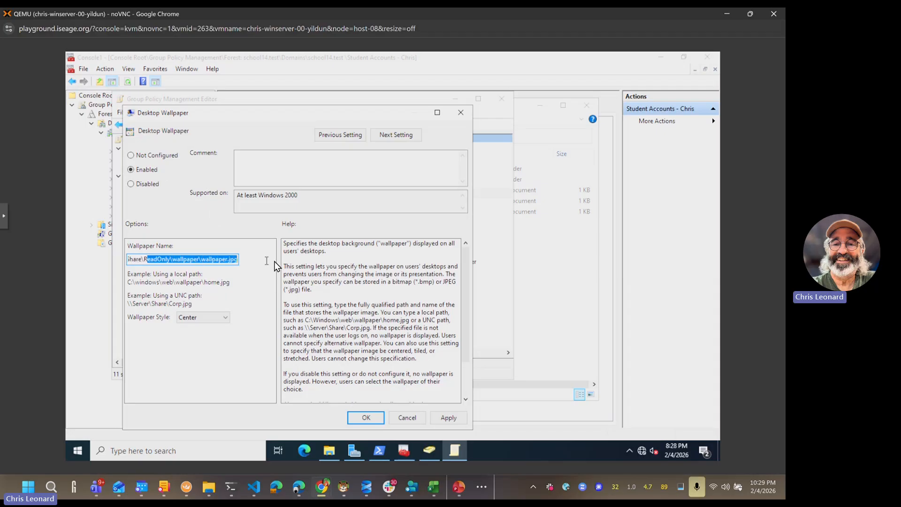
click(206, 261)
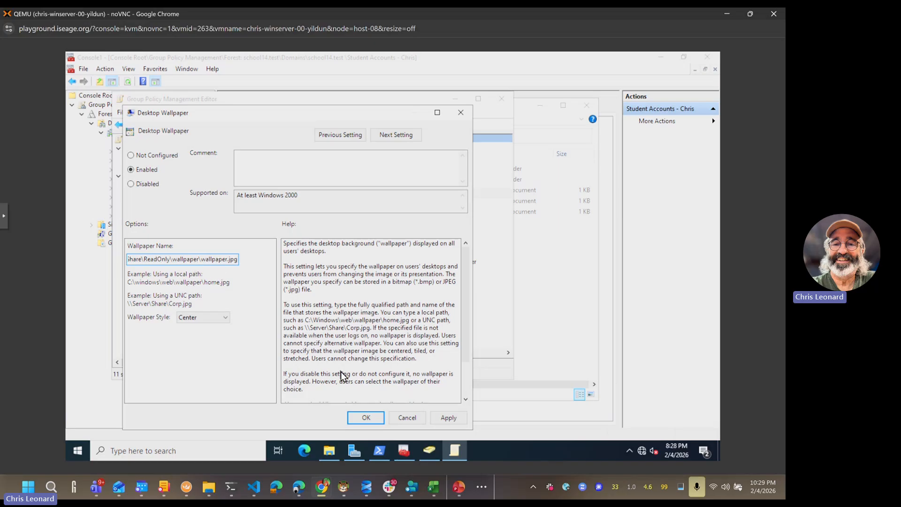
click(365, 418)
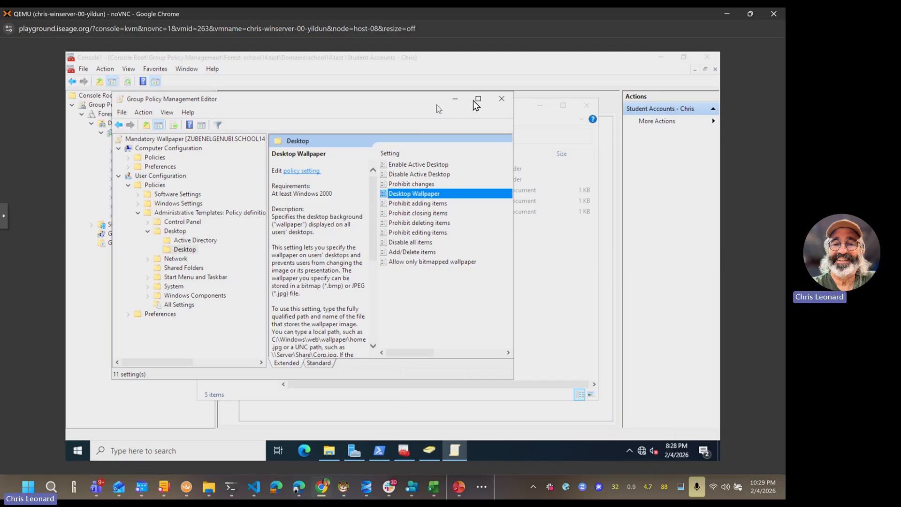
Step: Close the policy editor and switch between Group Policy Management and Active Directory Users and Computers
click(501, 99)
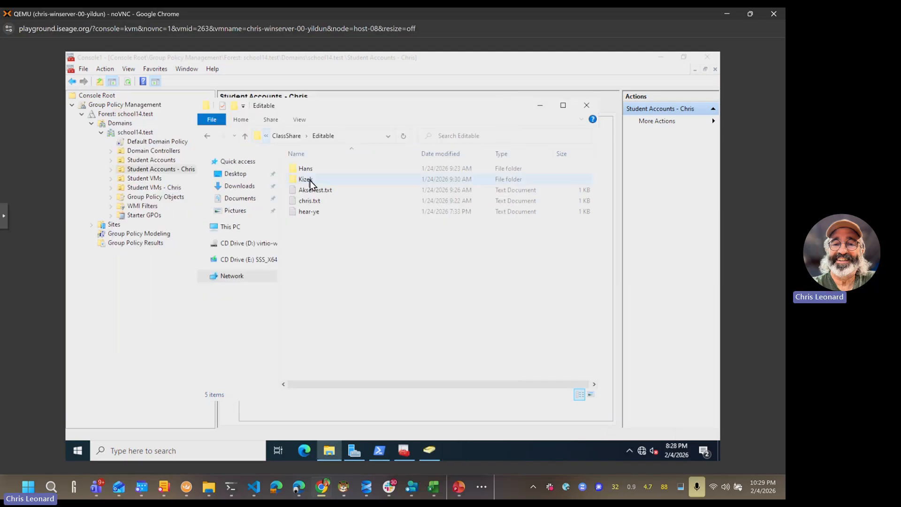
click(157, 169)
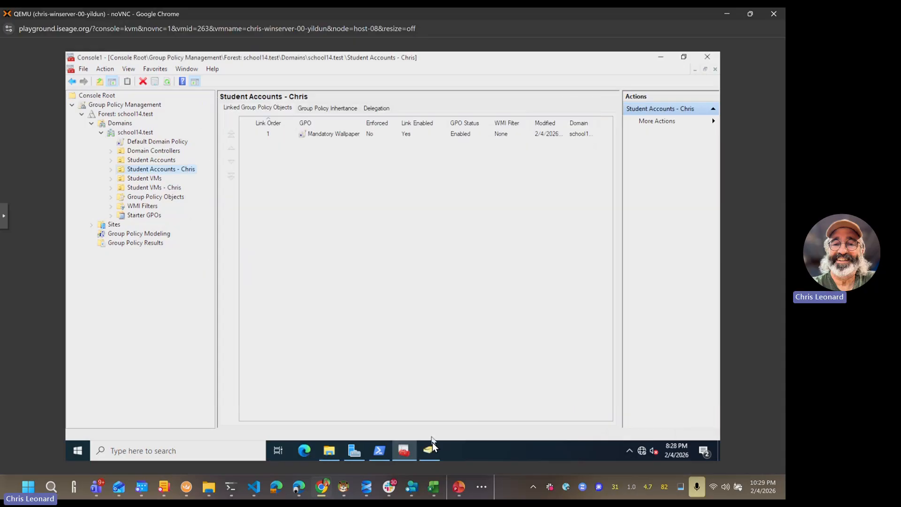
click(322, 289)
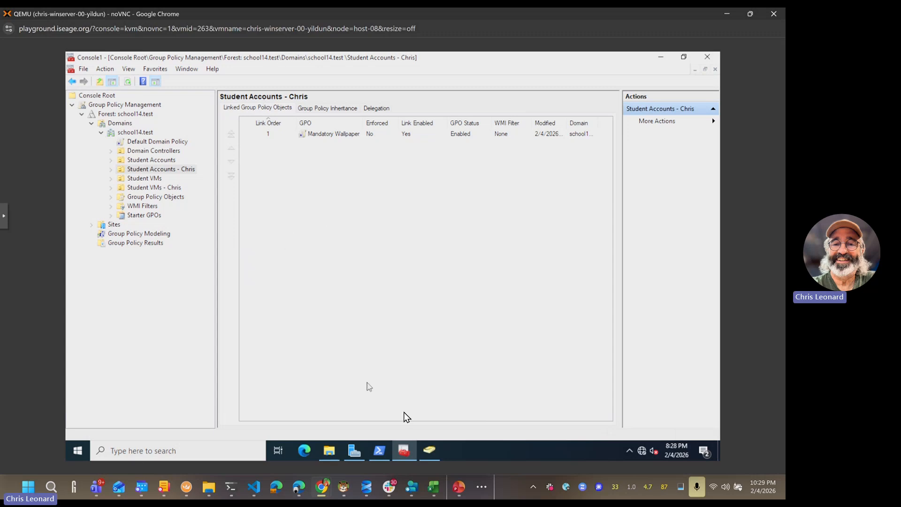
mouse_move(407, 449)
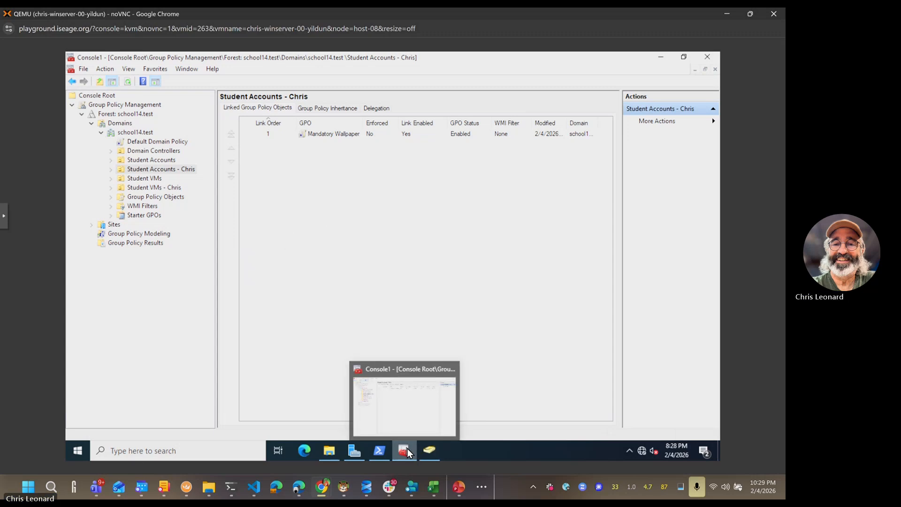
click(409, 401)
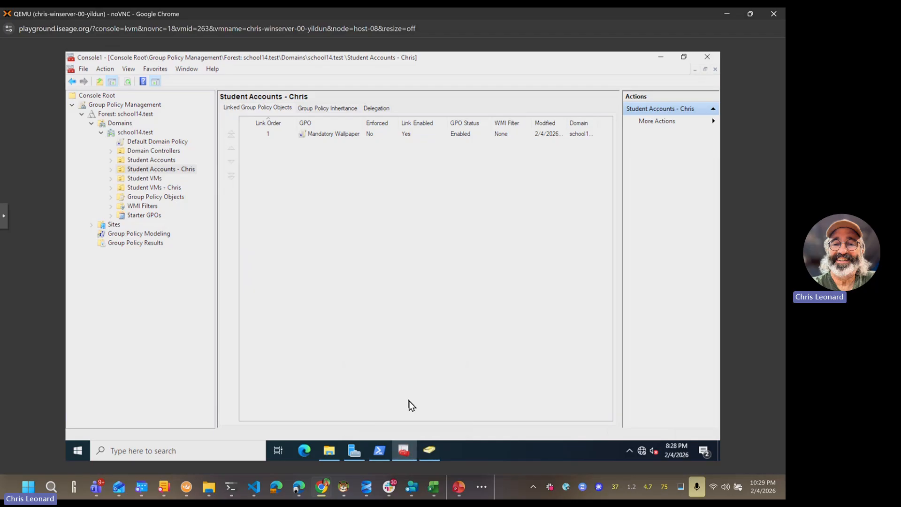
click(435, 452)
click(403, 451)
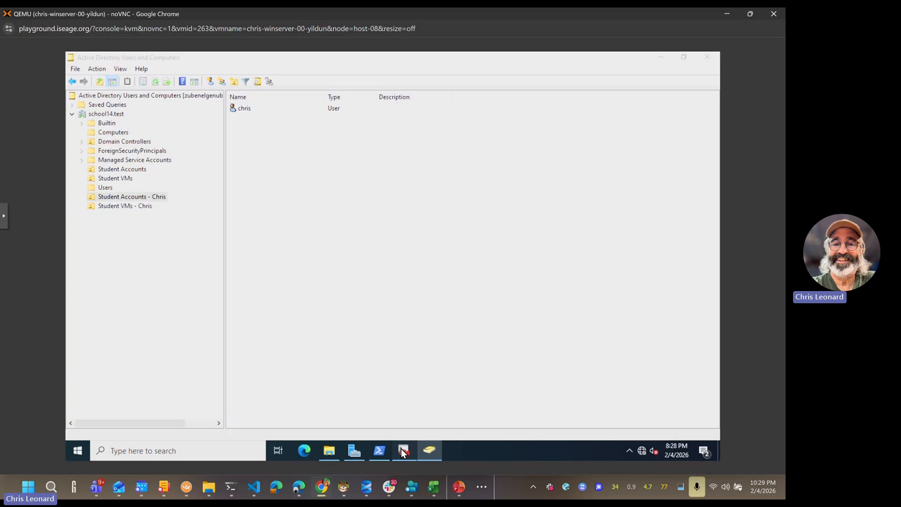
click(432, 451)
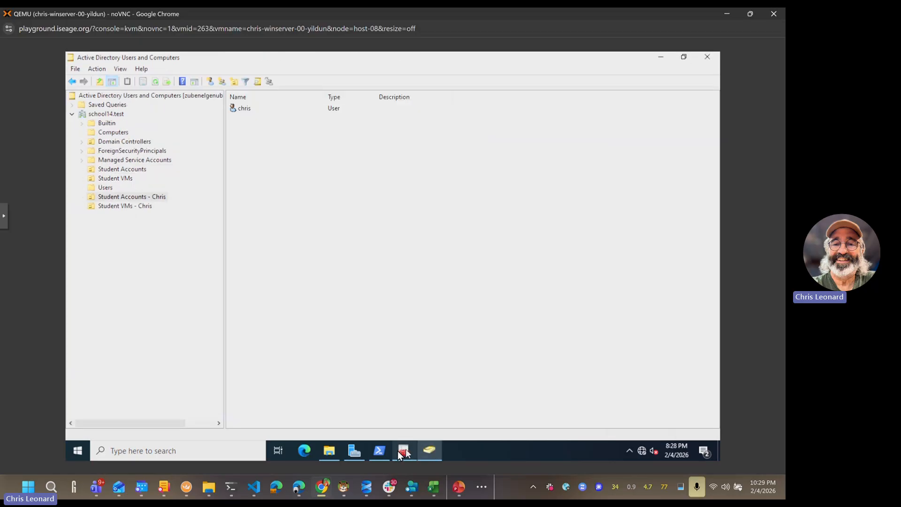
Step: Launch gpmc.msc, expand down to the school14.test domain, and maximize the window
click(80, 449)
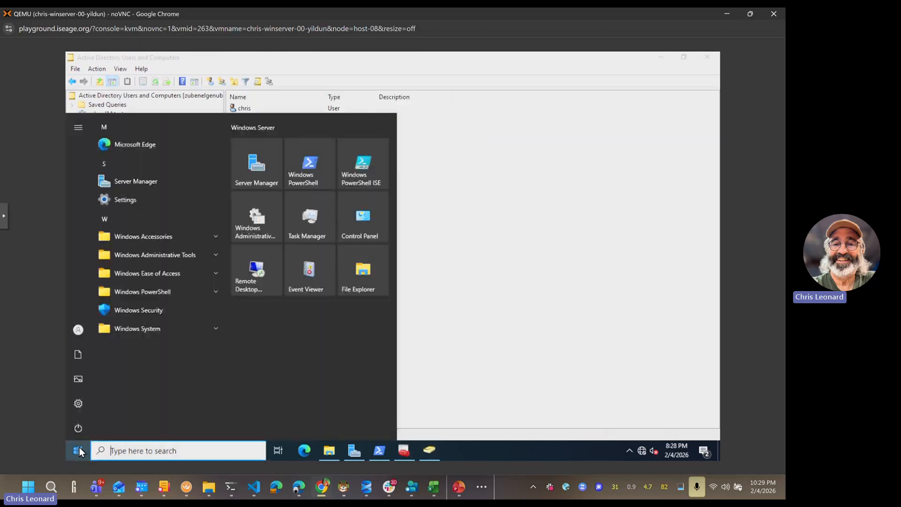
text(gp)
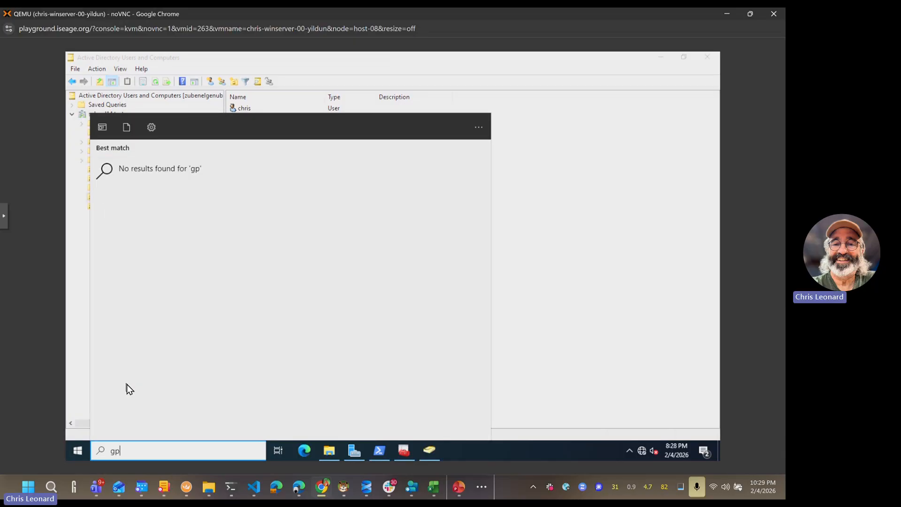
text(mc.msc)
key(Return)
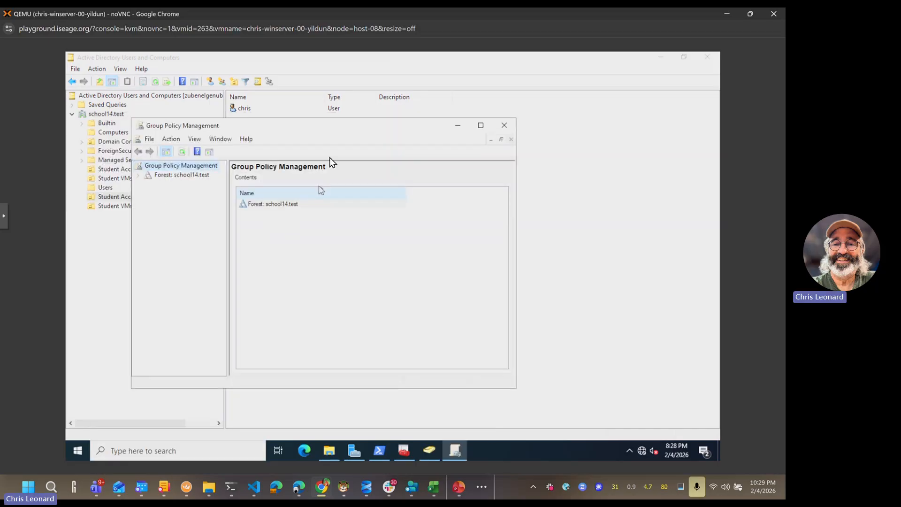
click(139, 176)
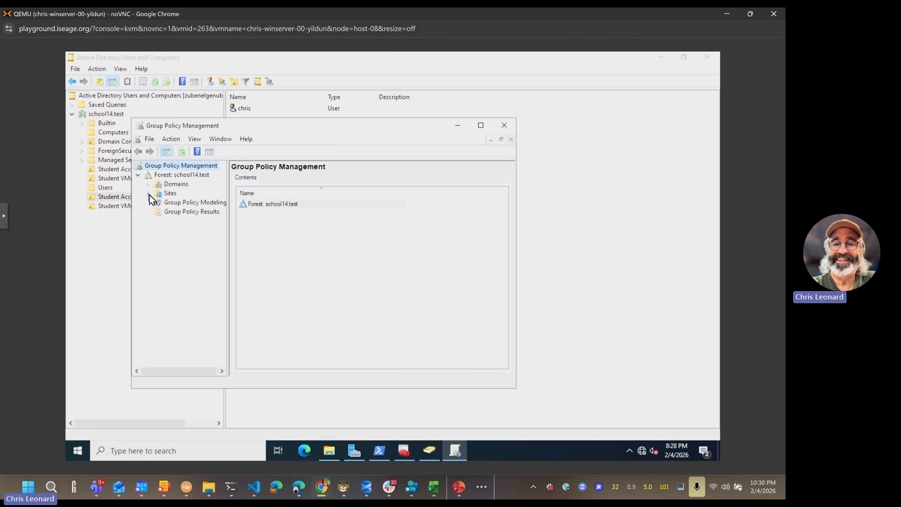
click(148, 185)
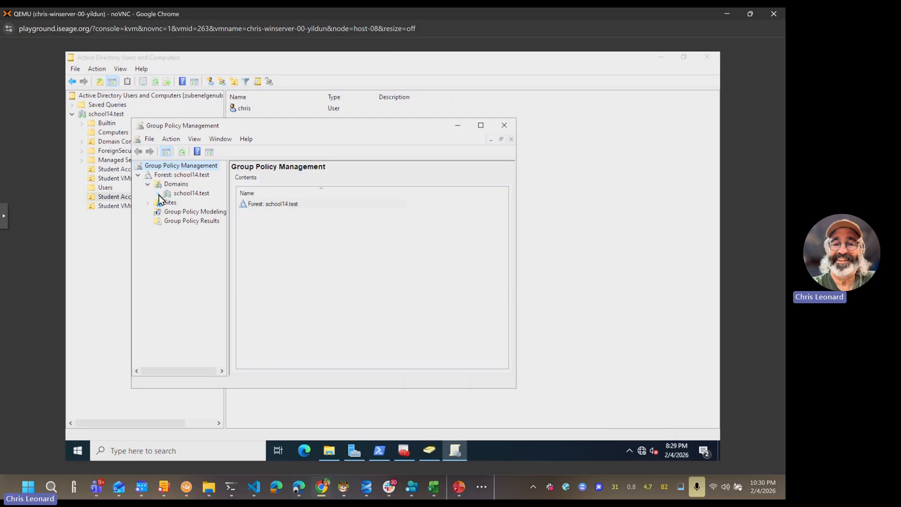
click(159, 195)
double_click(309, 126)
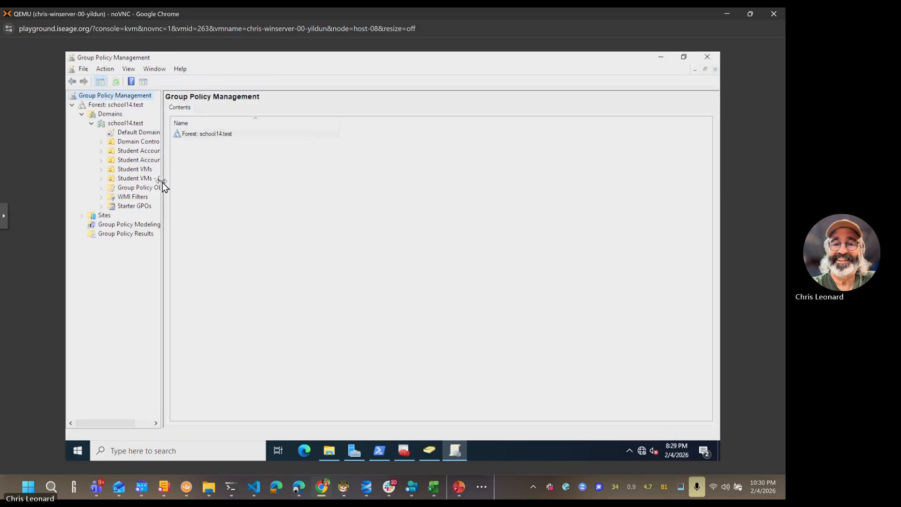
drag(162, 182, 259, 184)
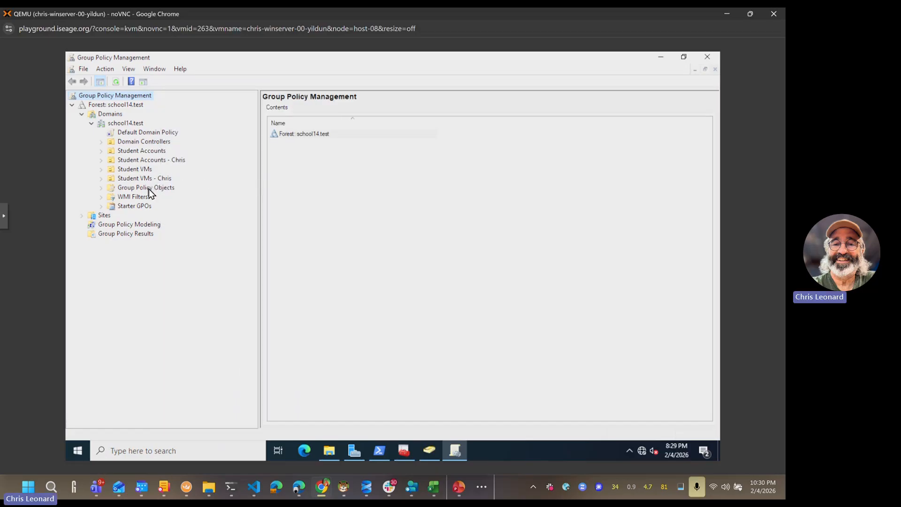
Step: Confirm Student VMs - Chris has no links and Mandatory Wallpaper is linked under Student Accounts - Chris
click(134, 179)
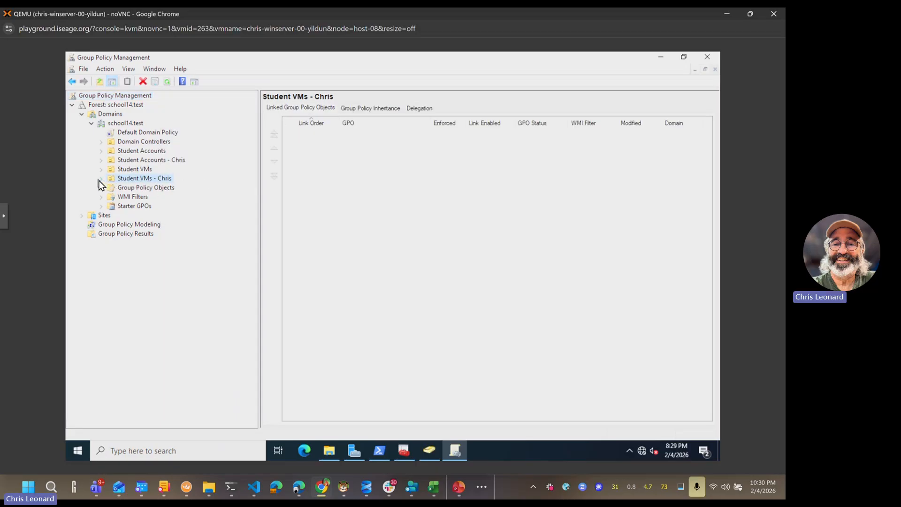
click(131, 179)
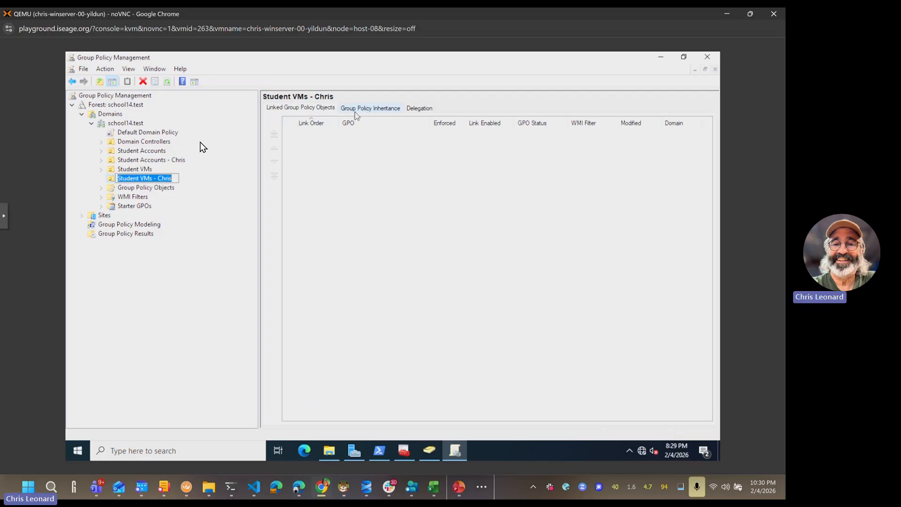
click(109, 180)
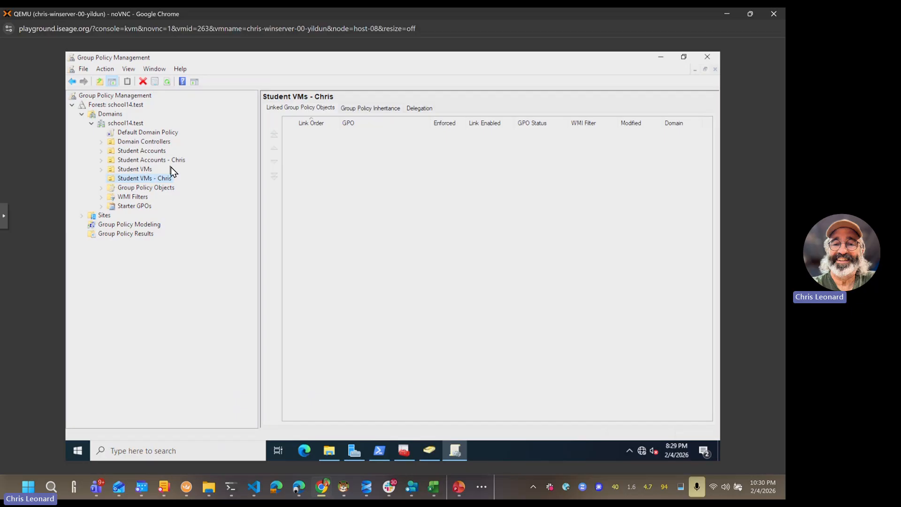
click(141, 162)
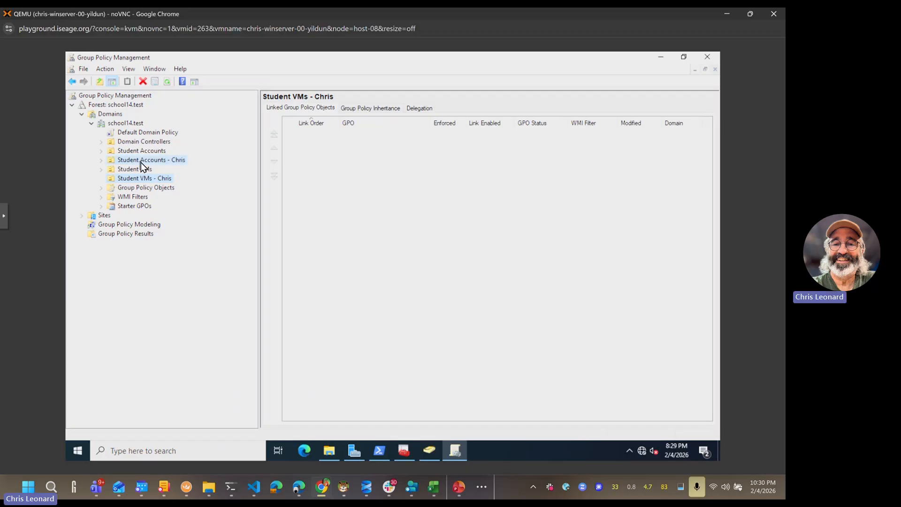
click(100, 161)
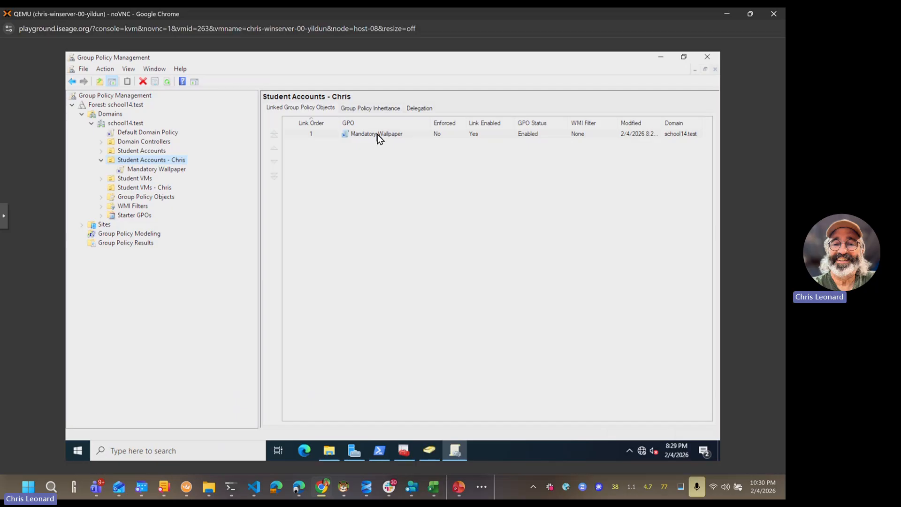
Step: Create a new GPO named 'No settings' linked to the student accounts OU
right_click(164, 163)
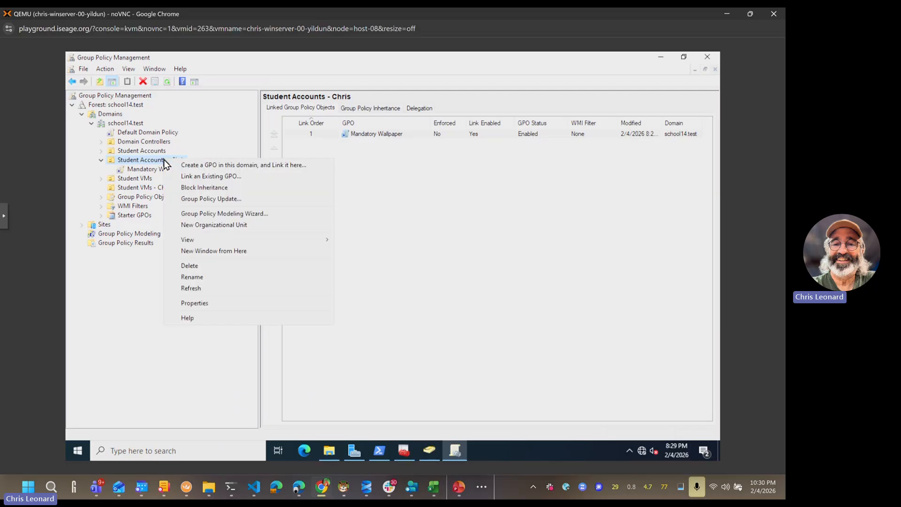
click(219, 166)
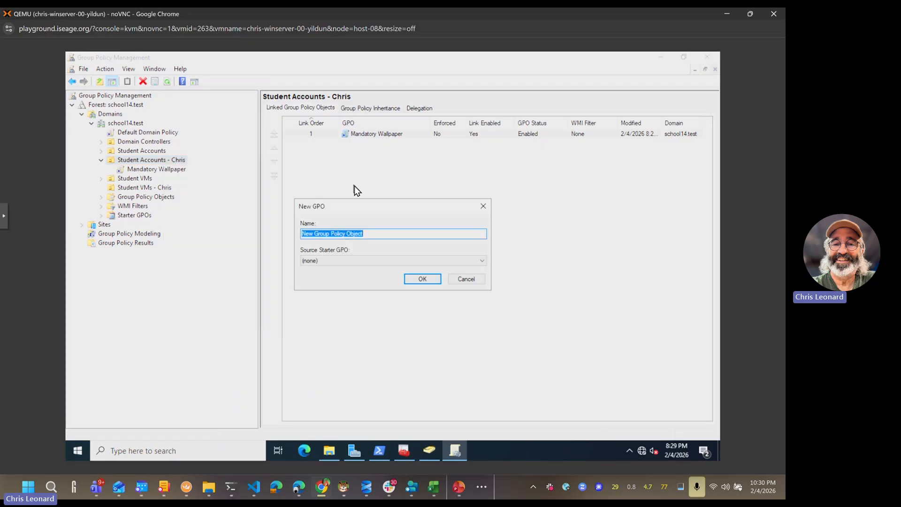
text(No settings)
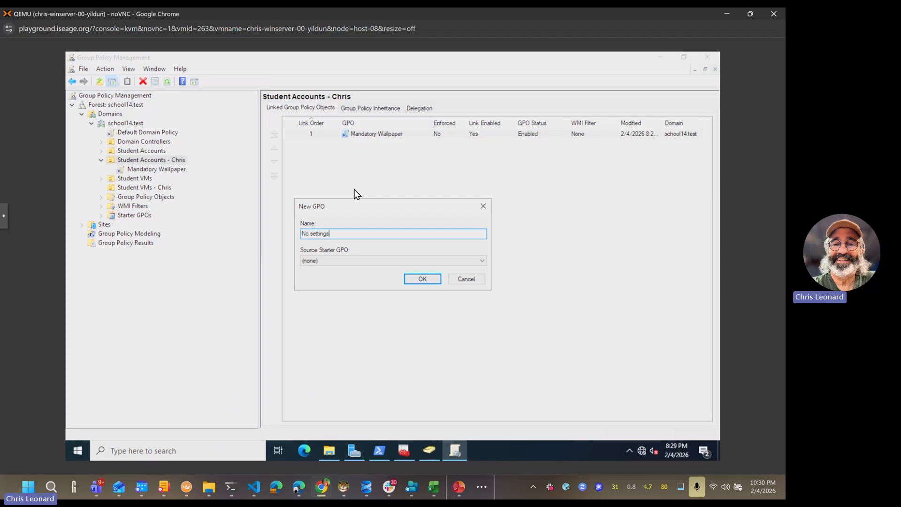
click(419, 279)
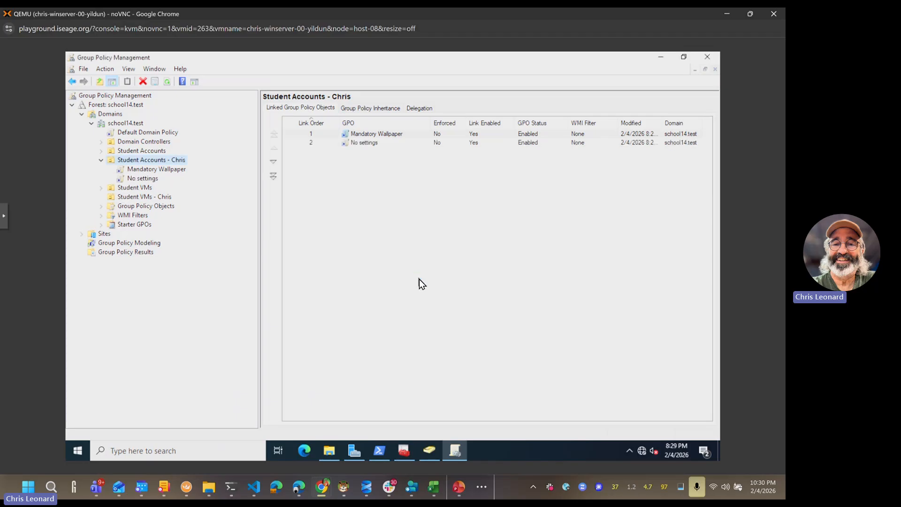
Step: Edit the No settings GPO at User Configuration > Administrative Templates > Control Panel
right_click(380, 143)
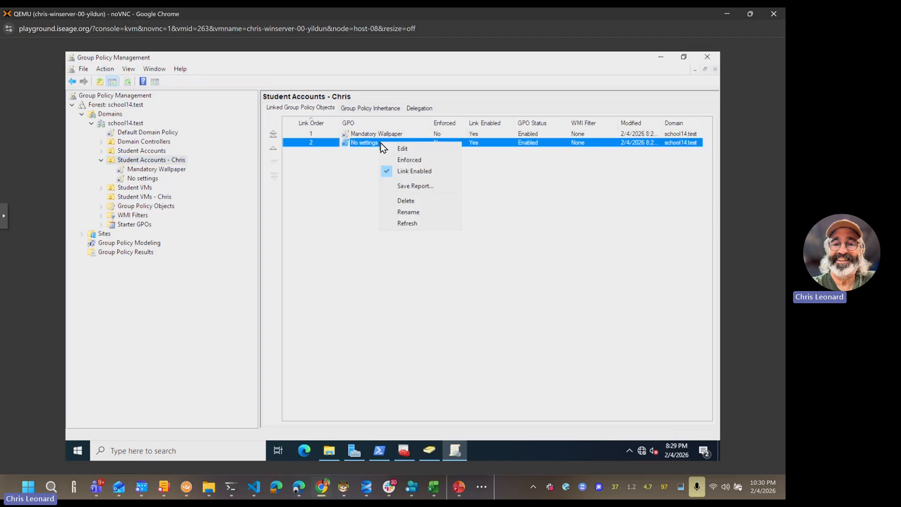
click(399, 148)
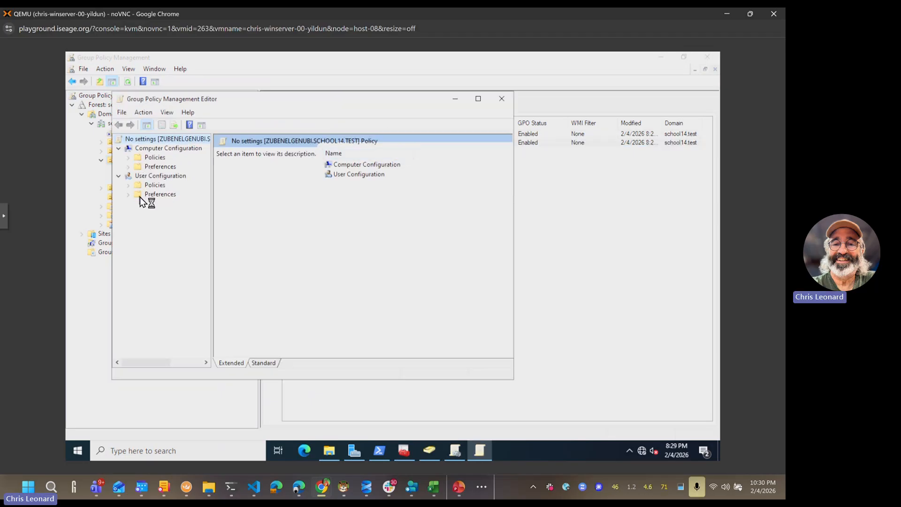
click(128, 185)
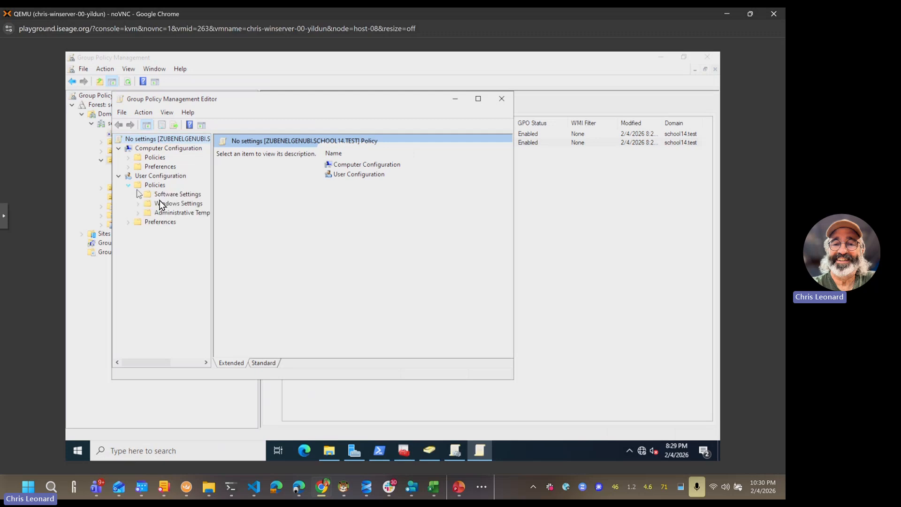
click(138, 213)
click(179, 224)
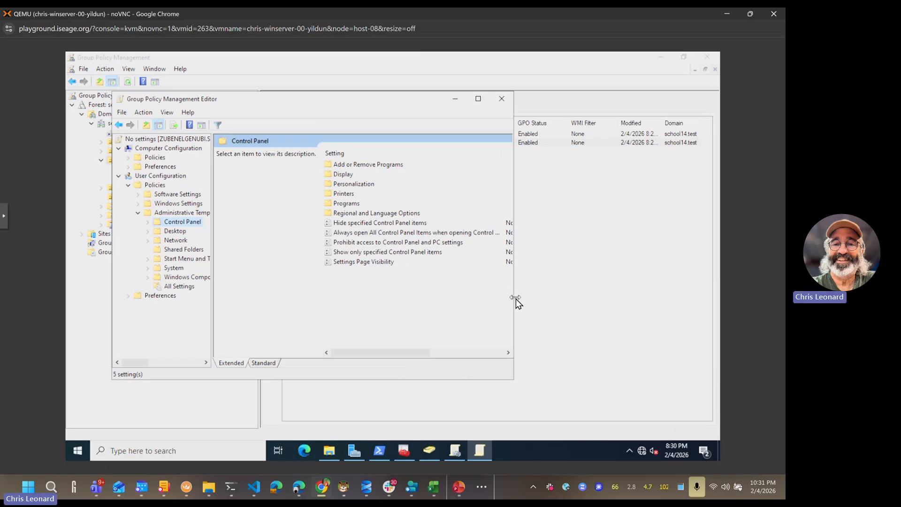
Step: Inspect Settings Page Visibility unchanged, then select Prohibit access to Control Panel and PC settings
drag(516, 299, 573, 297)
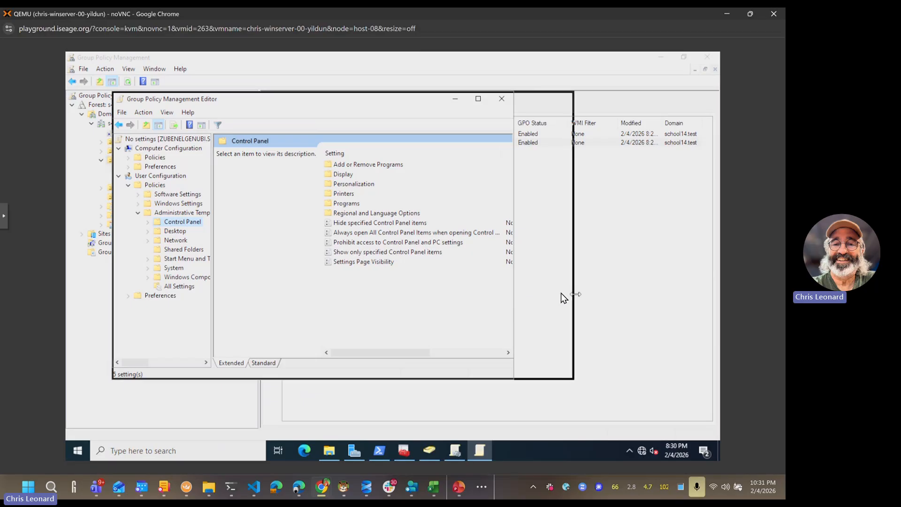
click(343, 264)
double_click(343, 264)
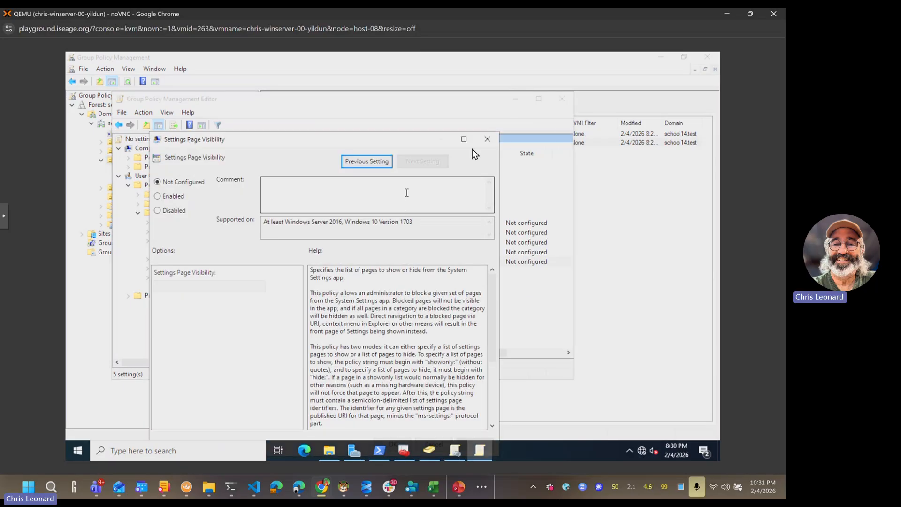
click(486, 140)
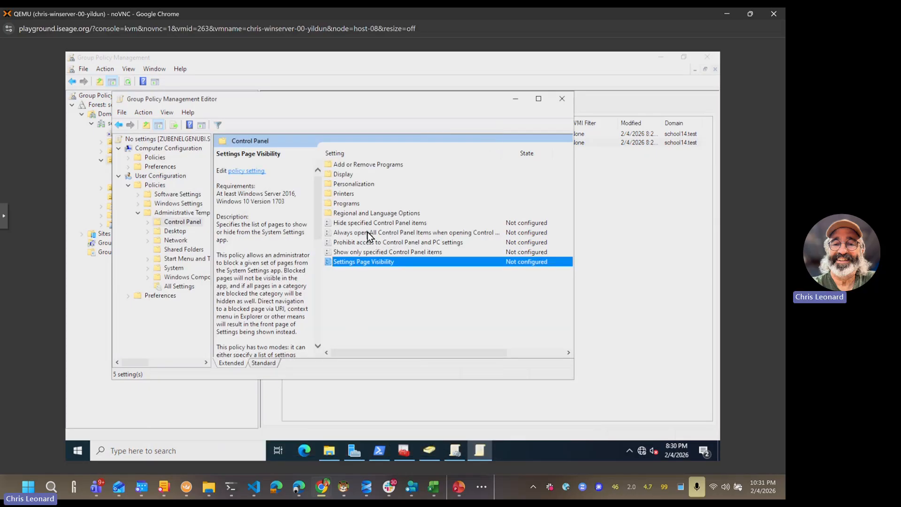
click(362, 304)
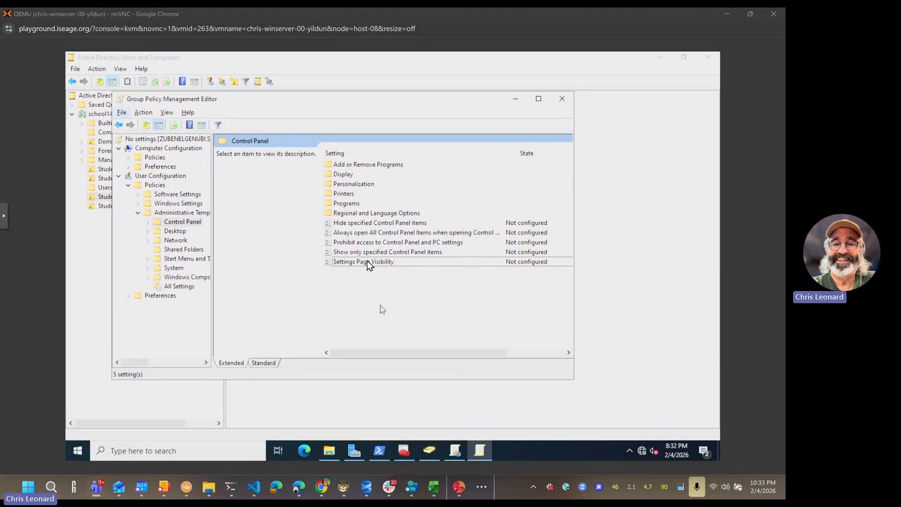
click(350, 244)
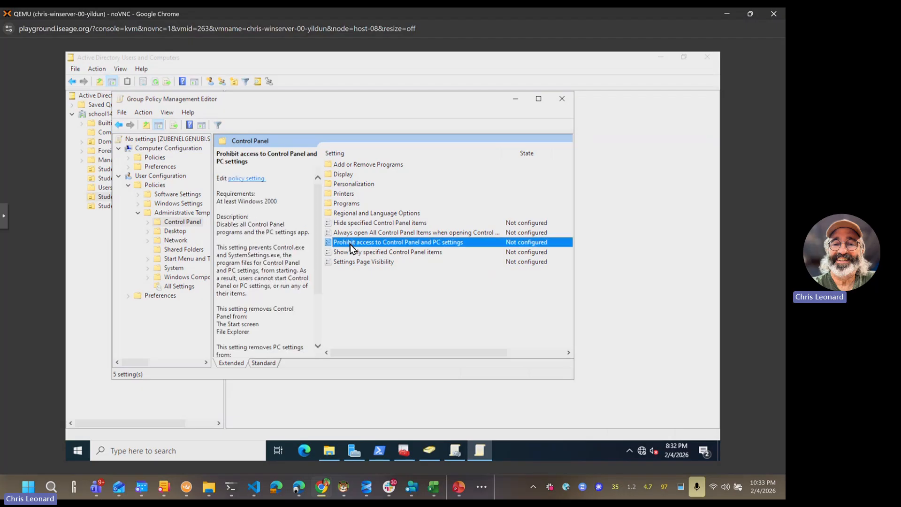
Step: Set 'Prohibit access to Control Panel and PC settings' to Enabled and close the editor
double_click(404, 244)
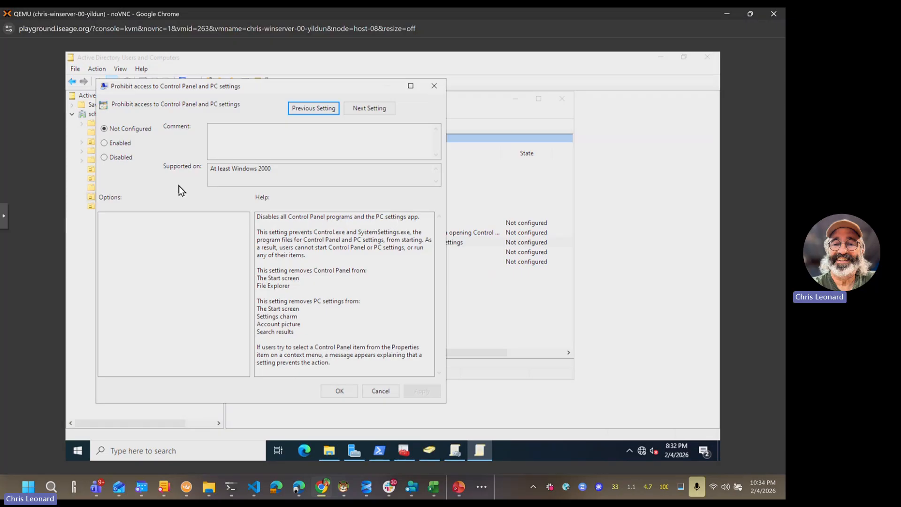
click(116, 144)
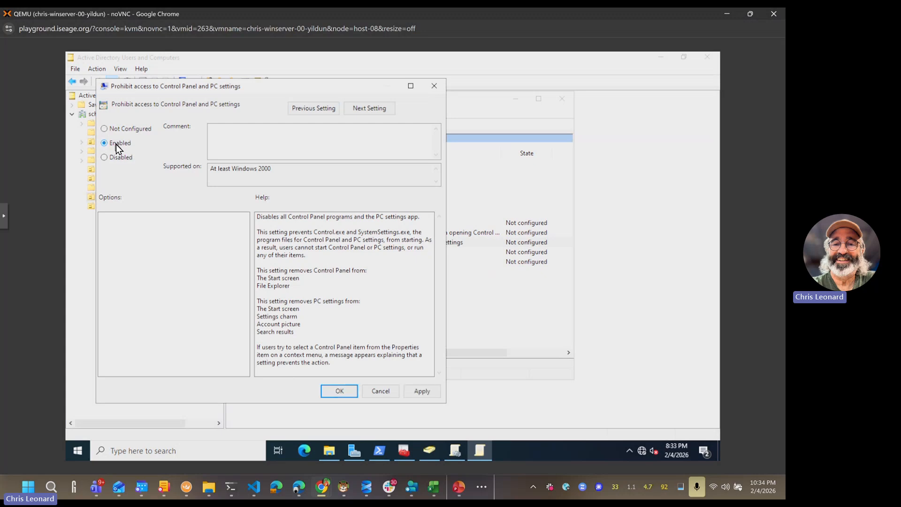
click(409, 392)
click(341, 391)
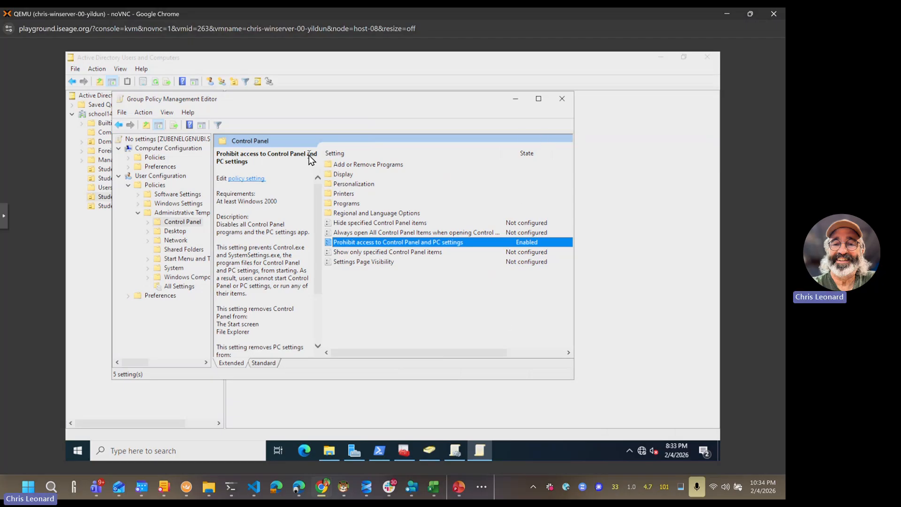
click(562, 99)
Step: Switch back to the server console and bring Group Policy Management forward
key(alt+Tab)
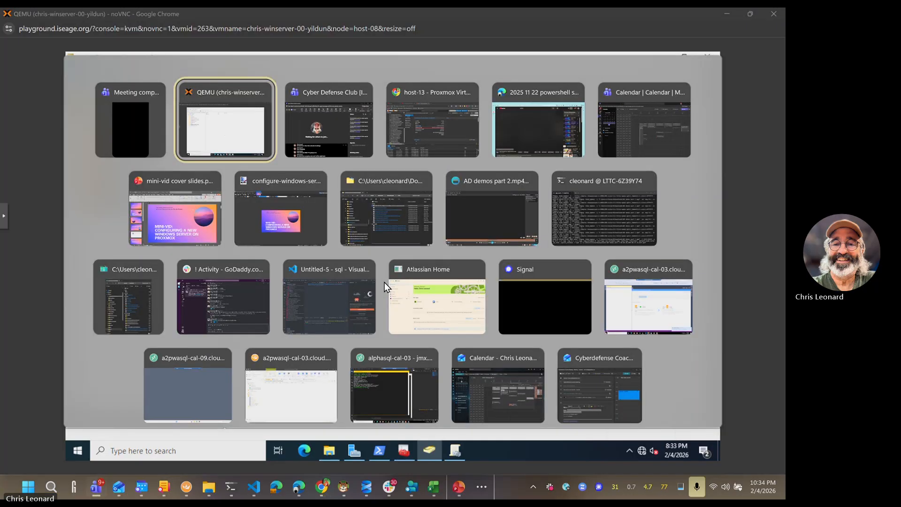
key(alt+shift+Tab)
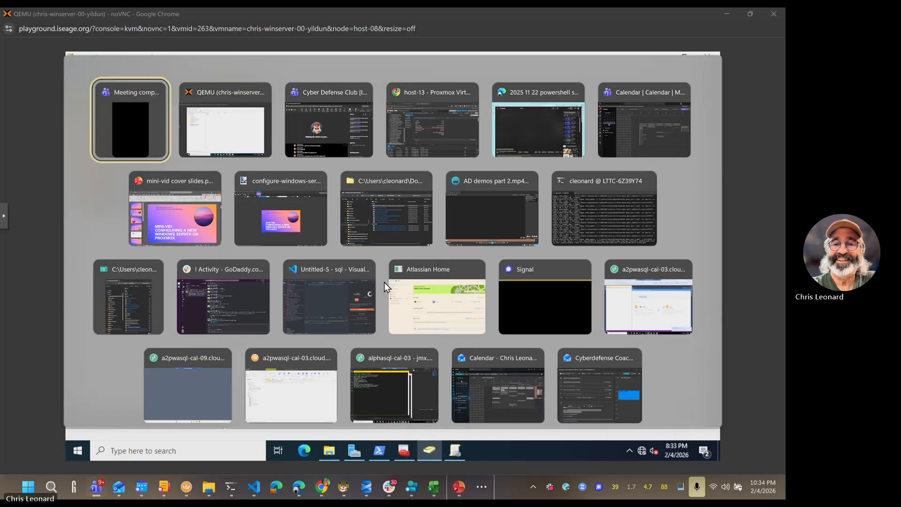
key(alt+Tab)
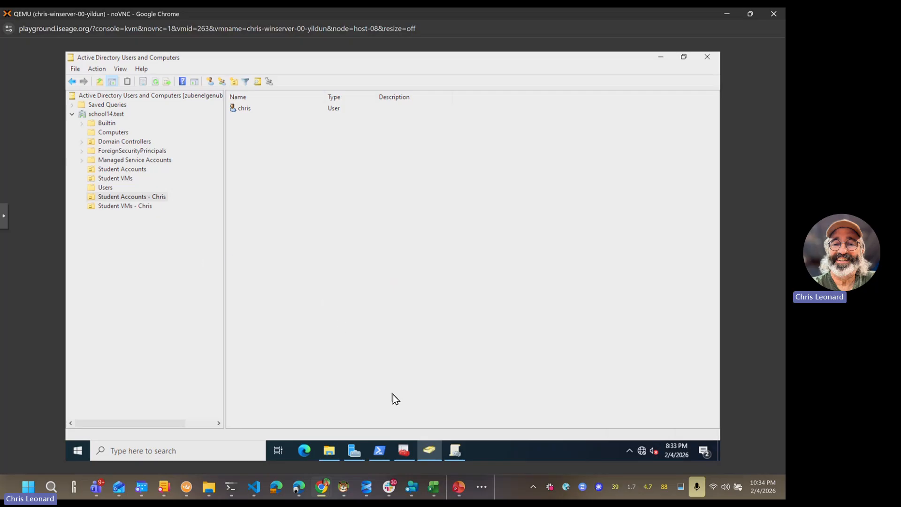
click(459, 450)
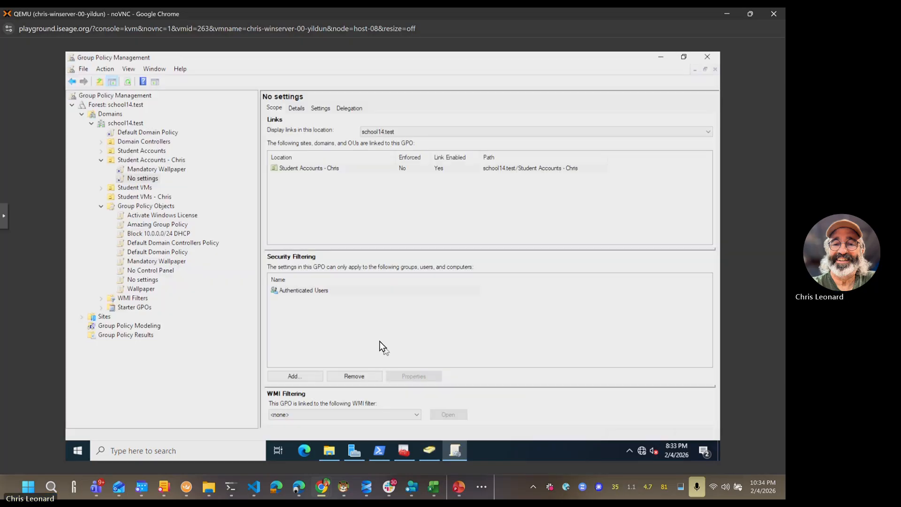
Step: Select the student accounts OU and open its Mandatory Wallpaper link
click(148, 161)
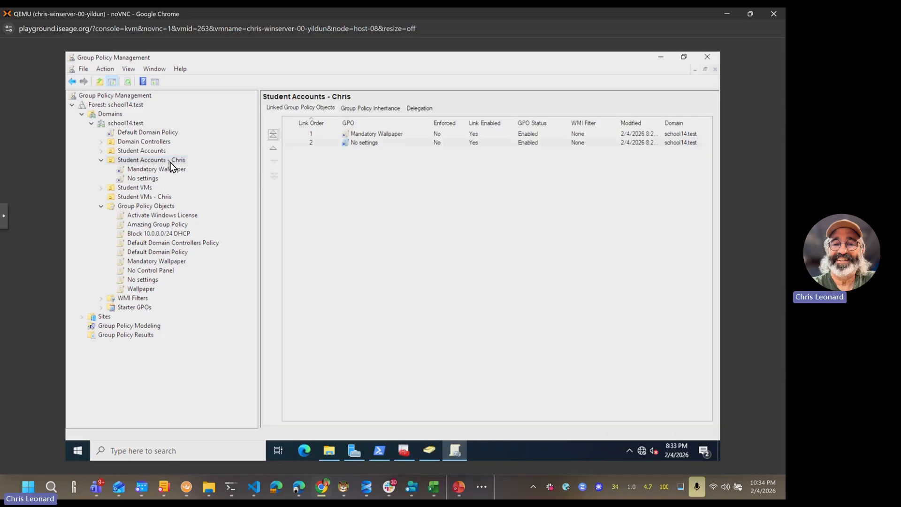
click(376, 136)
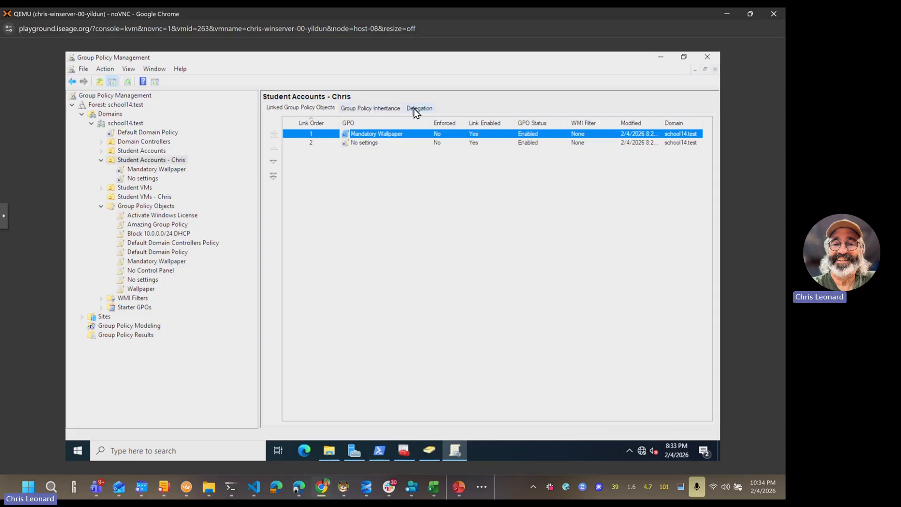
click(158, 171)
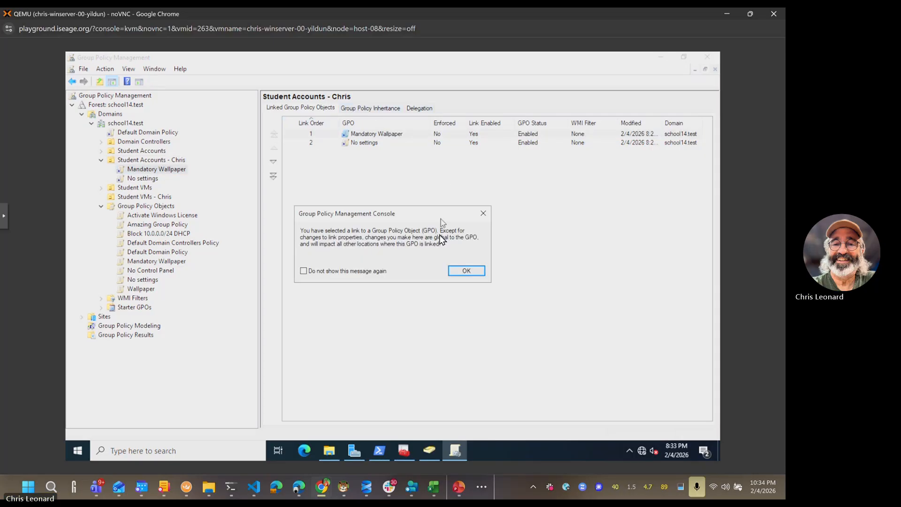
Step: Dismiss the warnings and review the Mandatory Wallpaper settings report
click(456, 272)
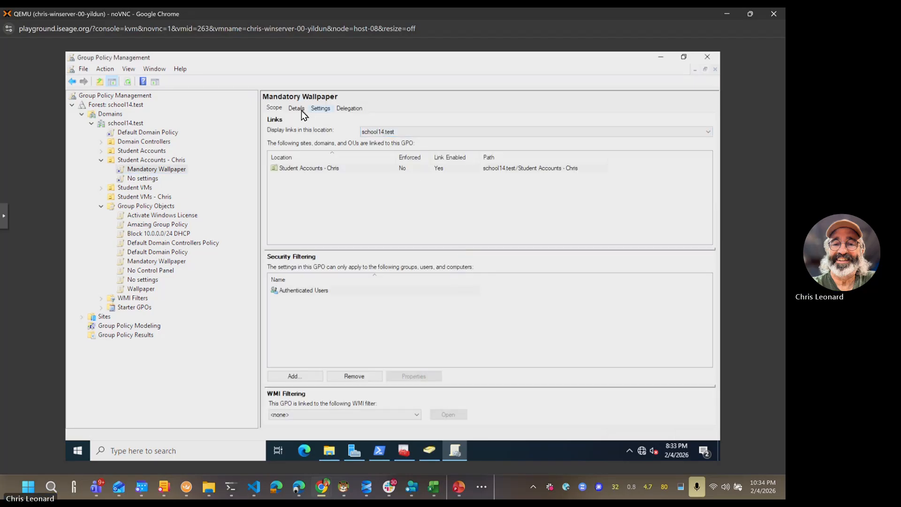
click(321, 108)
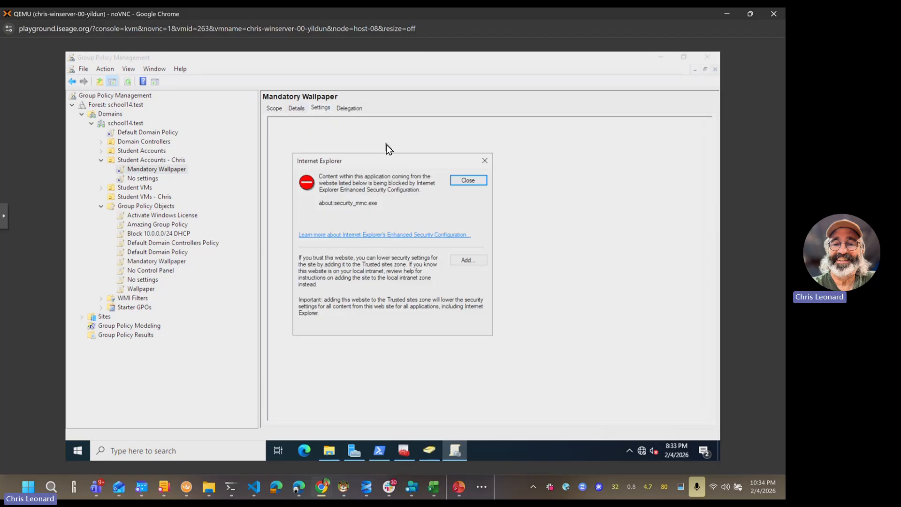
click(468, 180)
scroll(421, 196, down, 10)
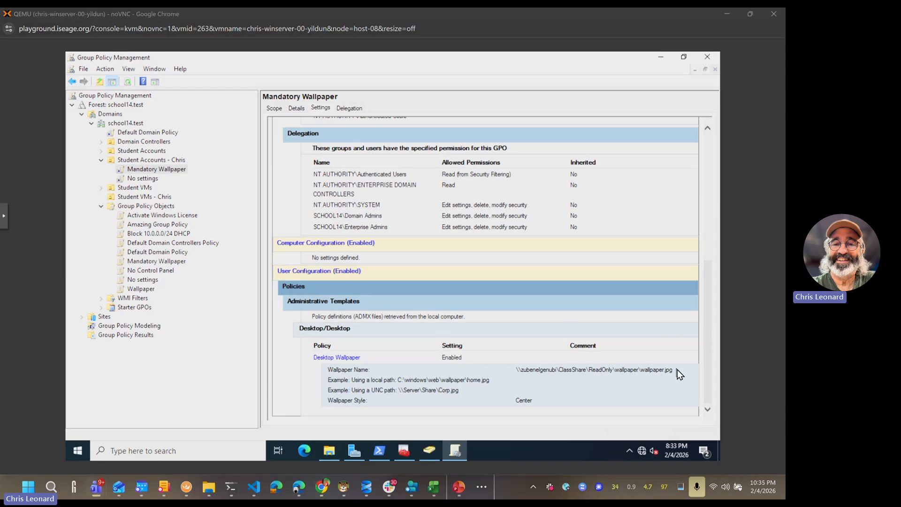
Step: Check the No settings report shows the Control Panel prohibition, then list the OU's linked GPOs
click(152, 181)
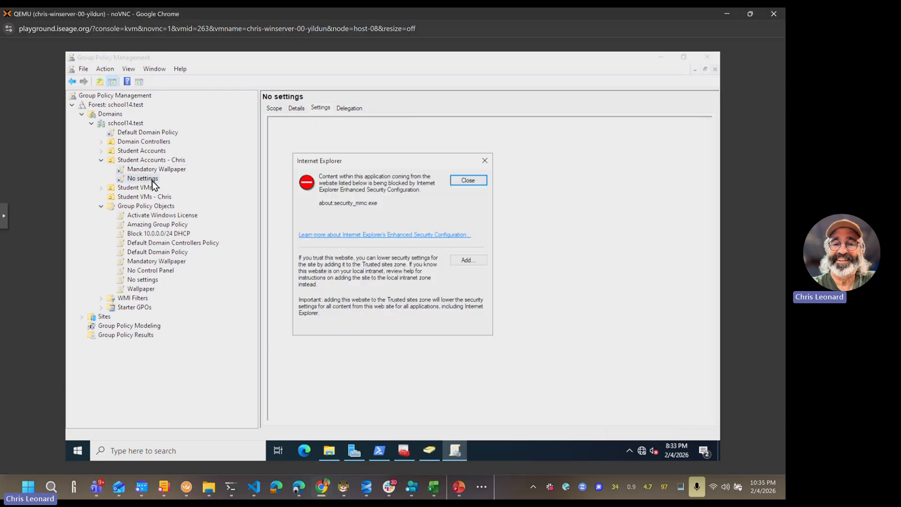
click(479, 181)
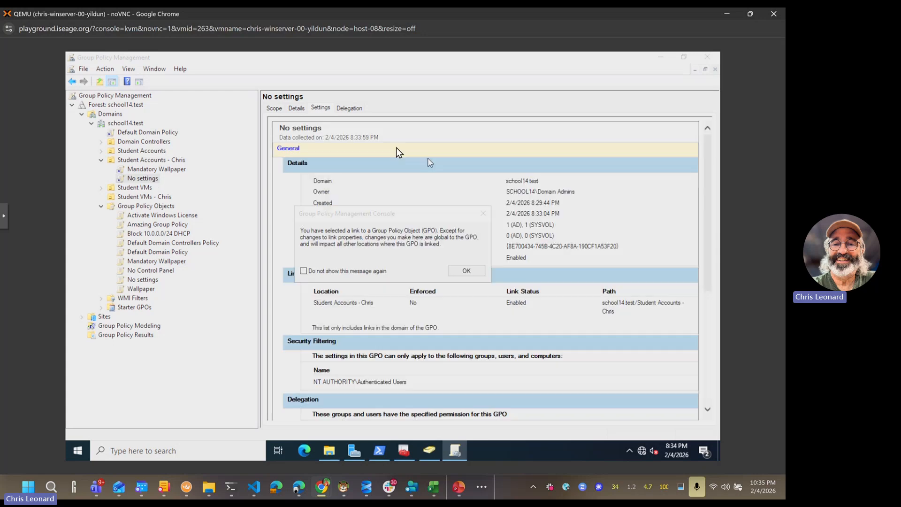
click(468, 272)
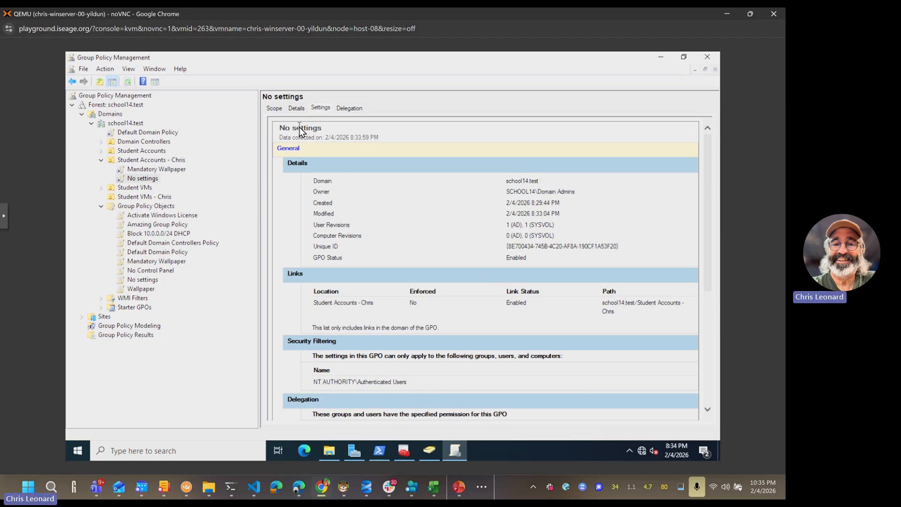
scroll(516, 216, down, 3)
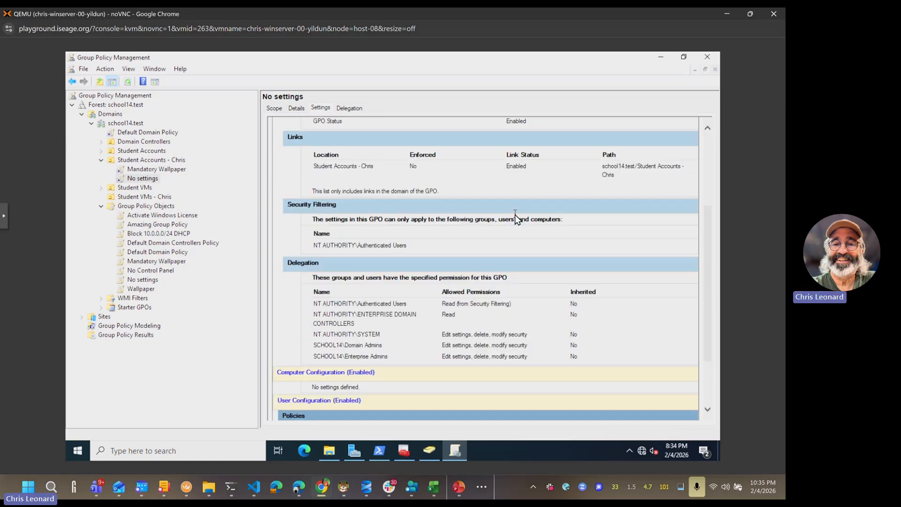
scroll(516, 217, down, 2)
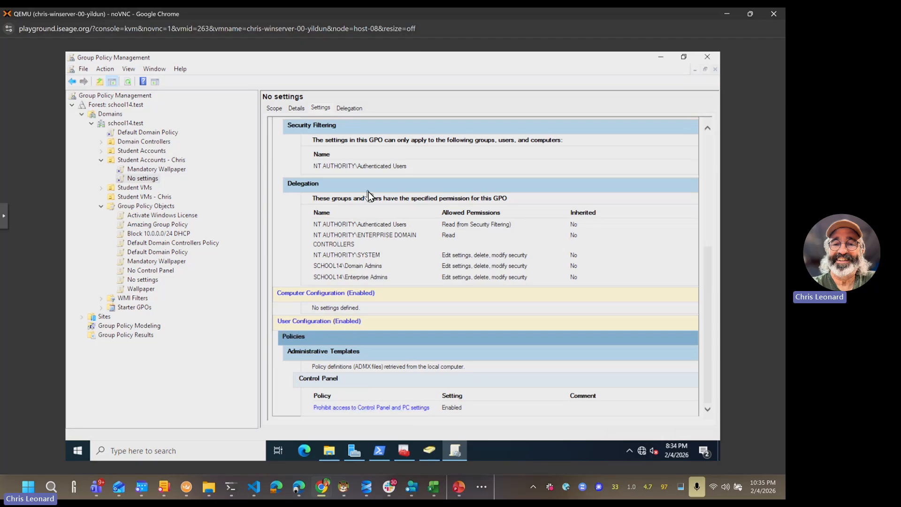
click(145, 162)
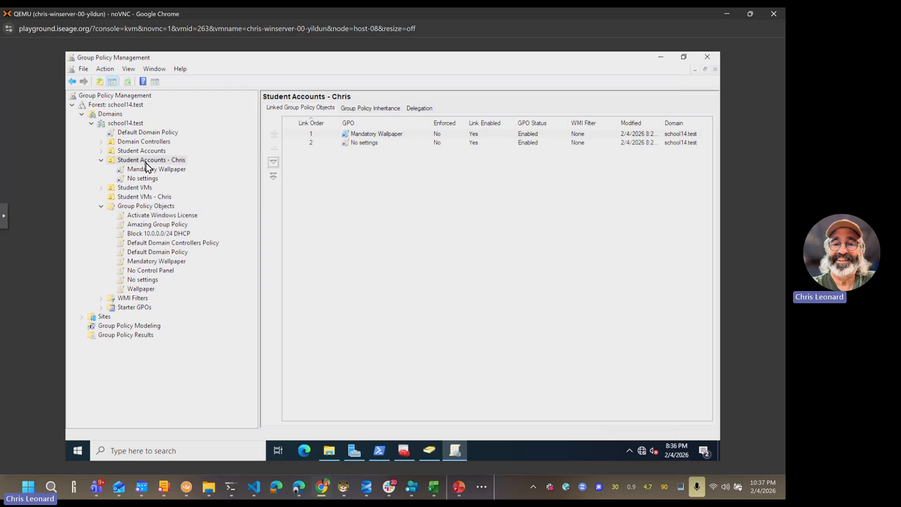
Step: Close Group Policy Management, PowerShell and AD Users and Computers after checking the student account
click(707, 61)
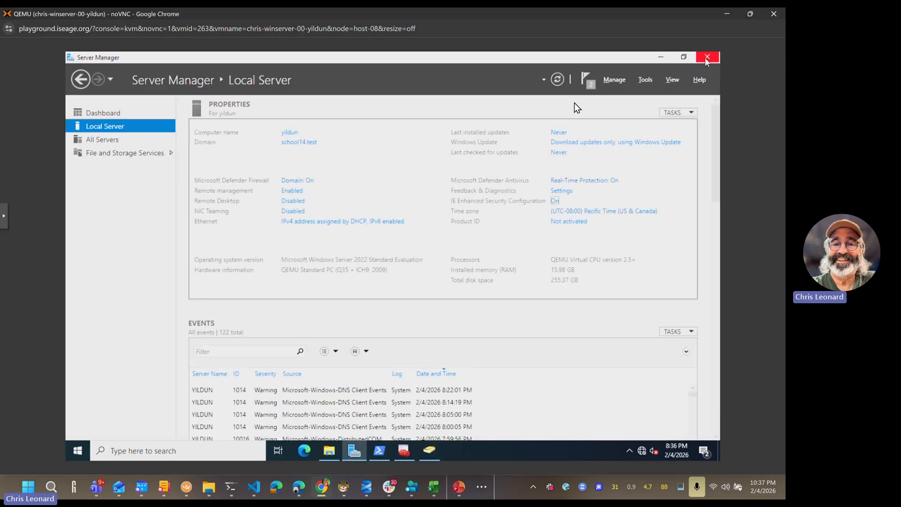
click(429, 456)
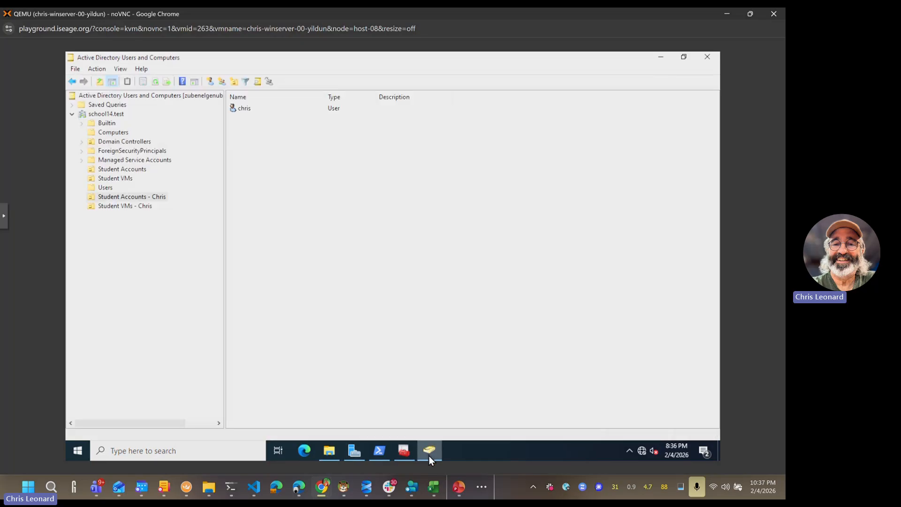
click(121, 199)
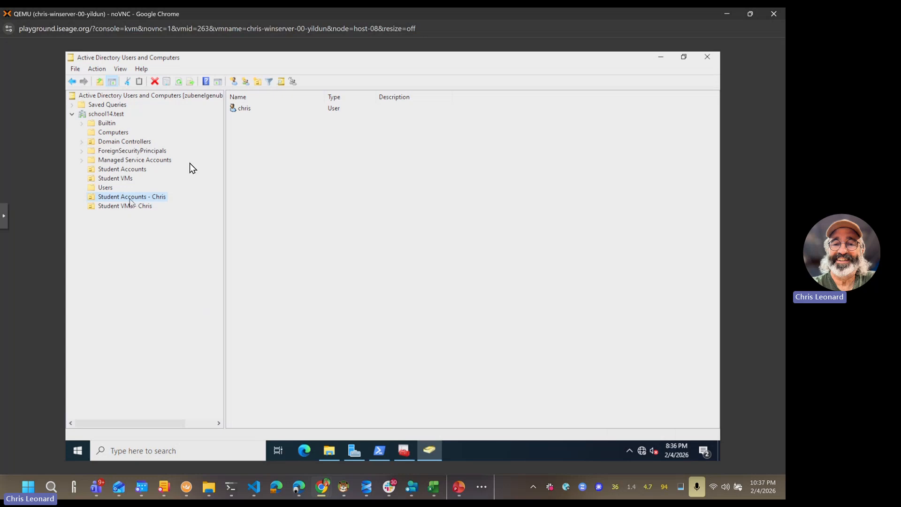
click(240, 109)
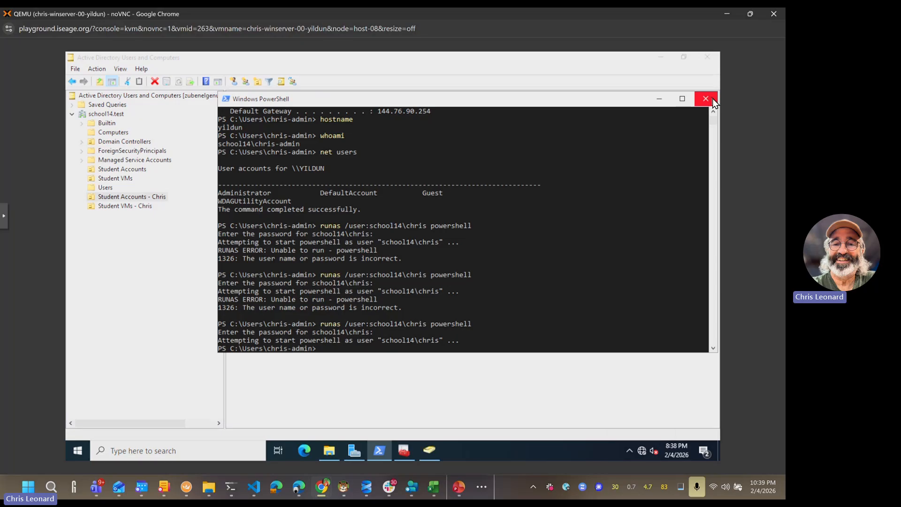
click(713, 97)
click(709, 60)
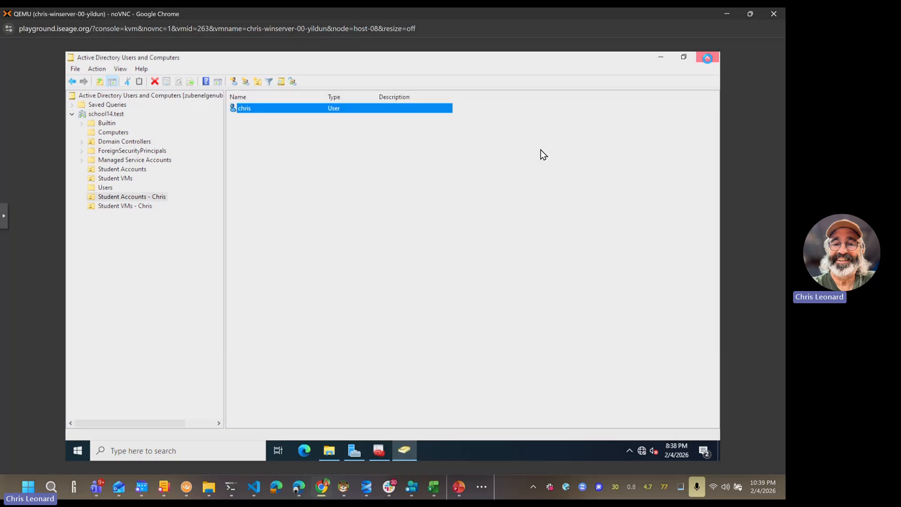
Step: Sign out of the administrator account from the Start menu
click(76, 452)
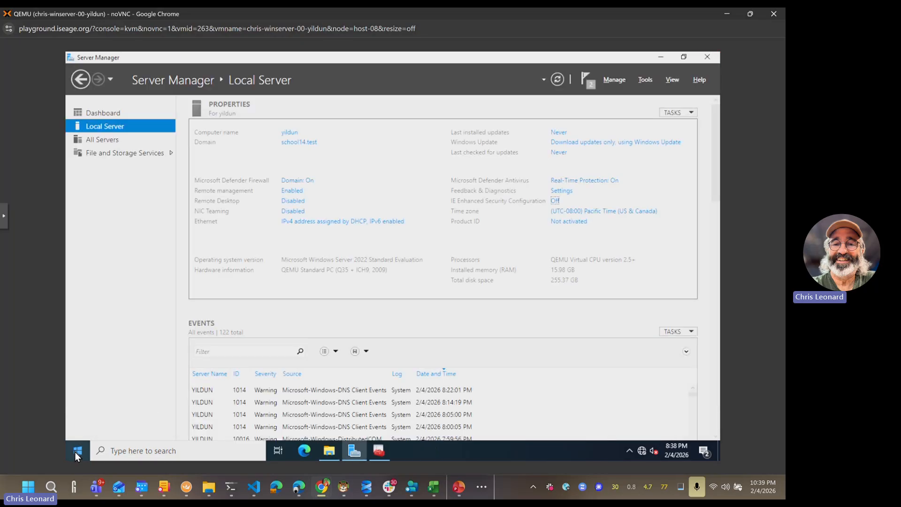
click(77, 334)
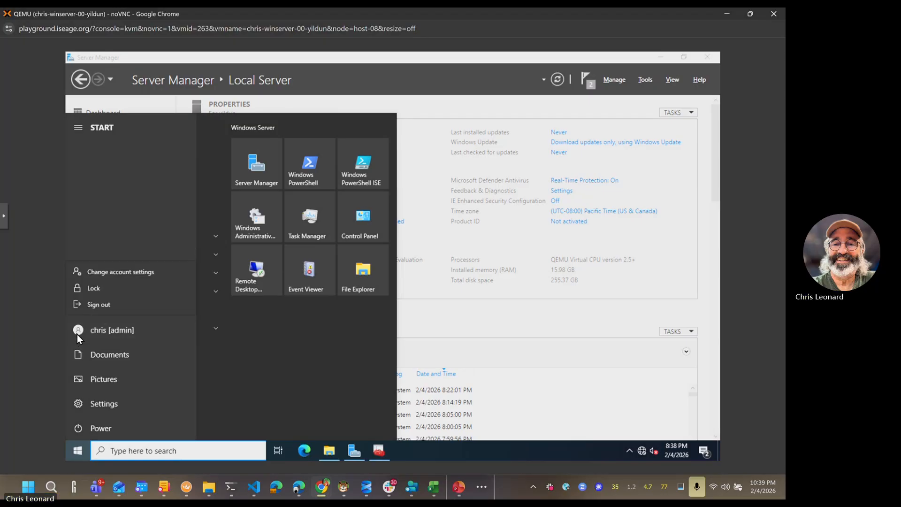
click(100, 304)
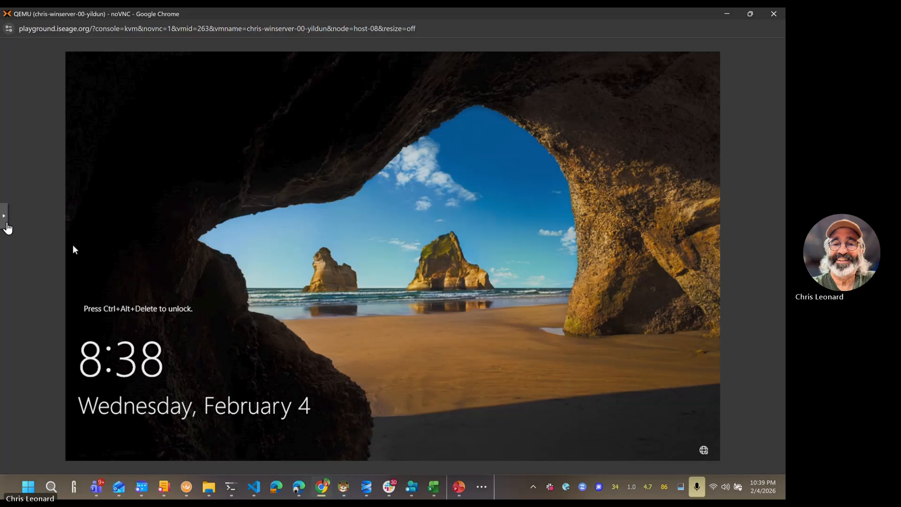
Step: Send Ctrl+Alt+Del through the noVNC sidebar and choose Other user
click(9, 225)
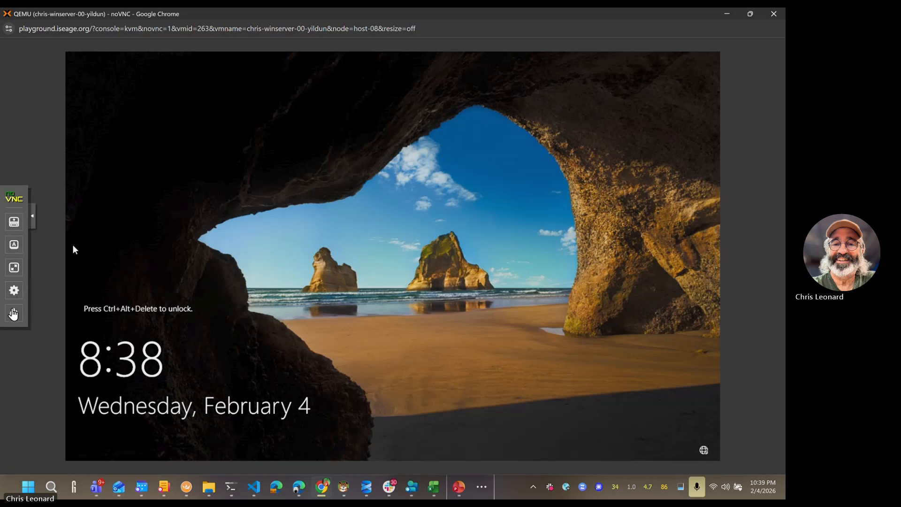
click(14, 246)
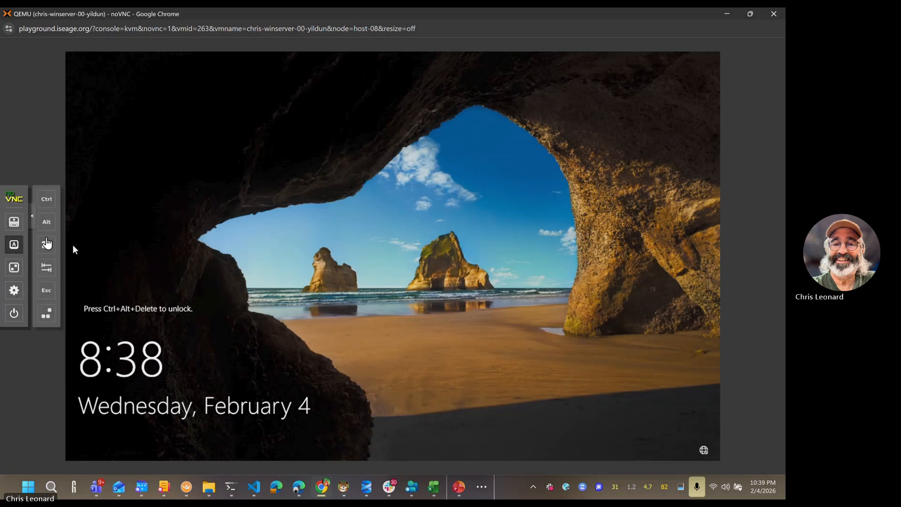
click(55, 316)
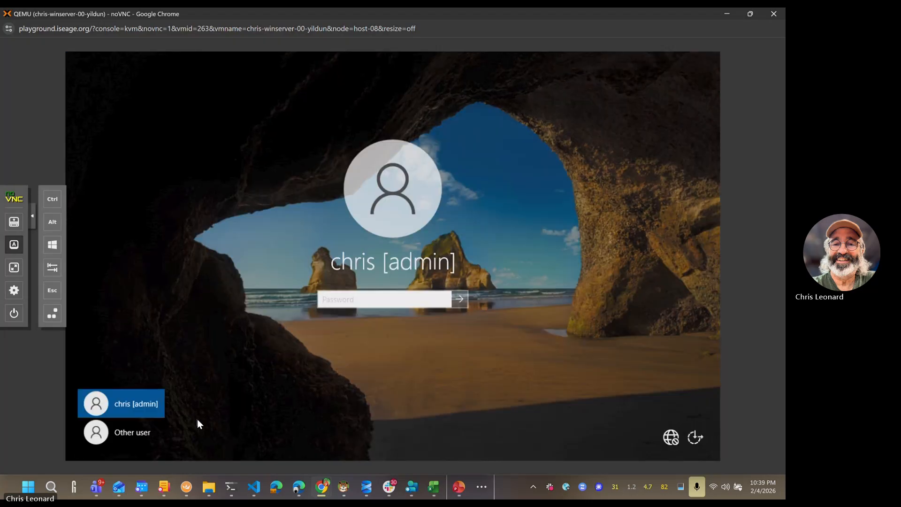
click(138, 436)
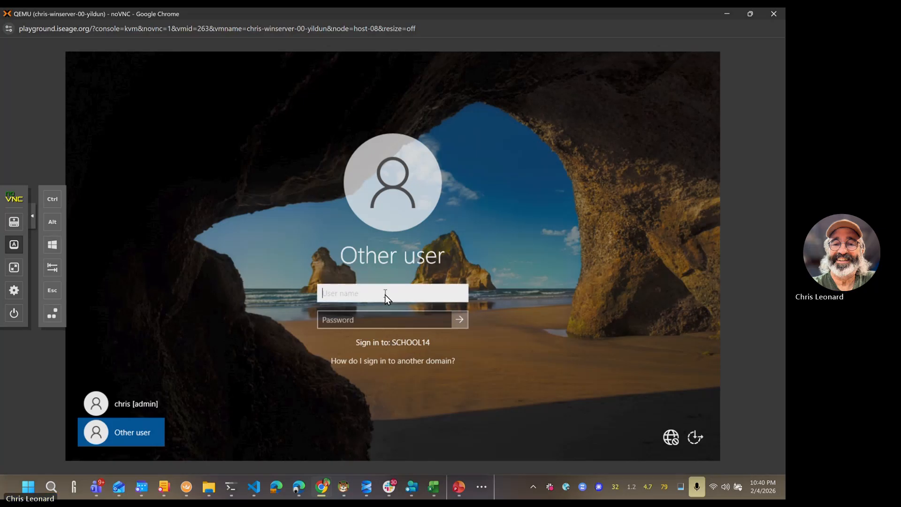
Step: Enter the student's user name under the SCHOOL14 domain, ready for the password
text(chris)
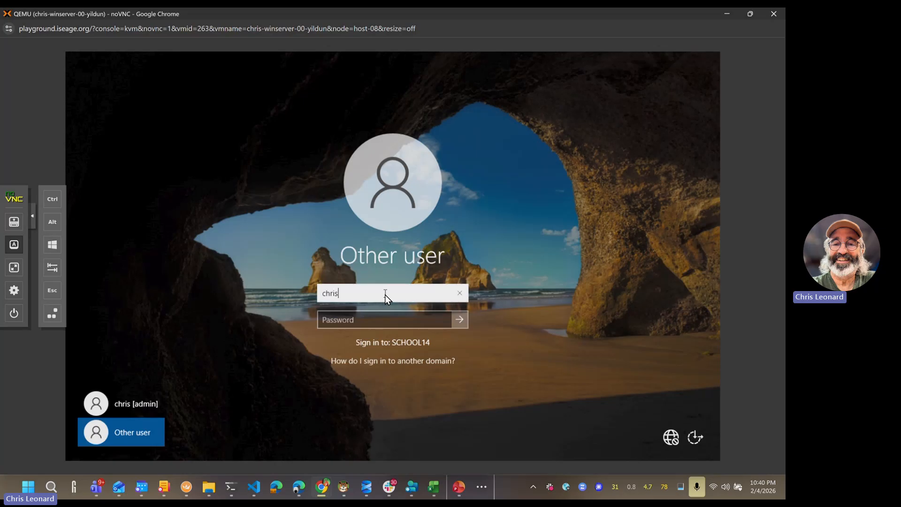
key(BackSpace)
key(BackSpace)
key(BackSpace)
key(BackSpace)
key(BackSpace)
text(SCHOOL\)
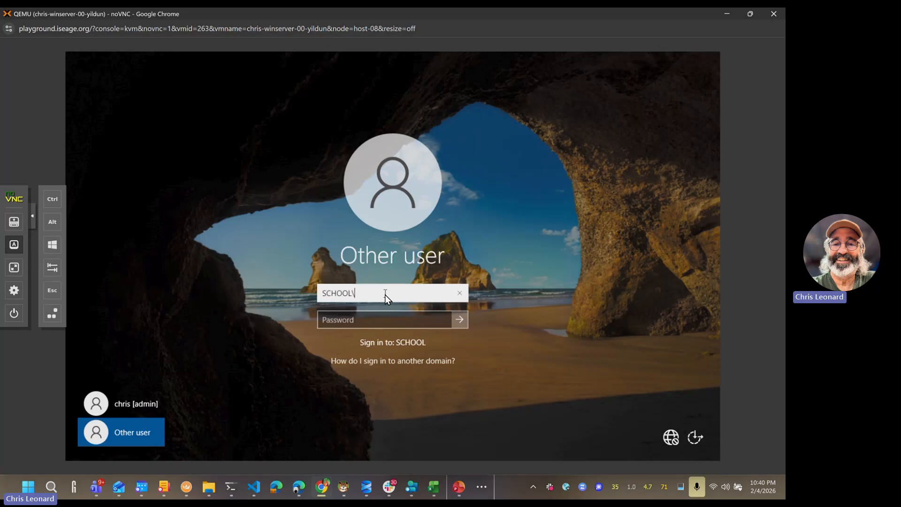
text(chris)
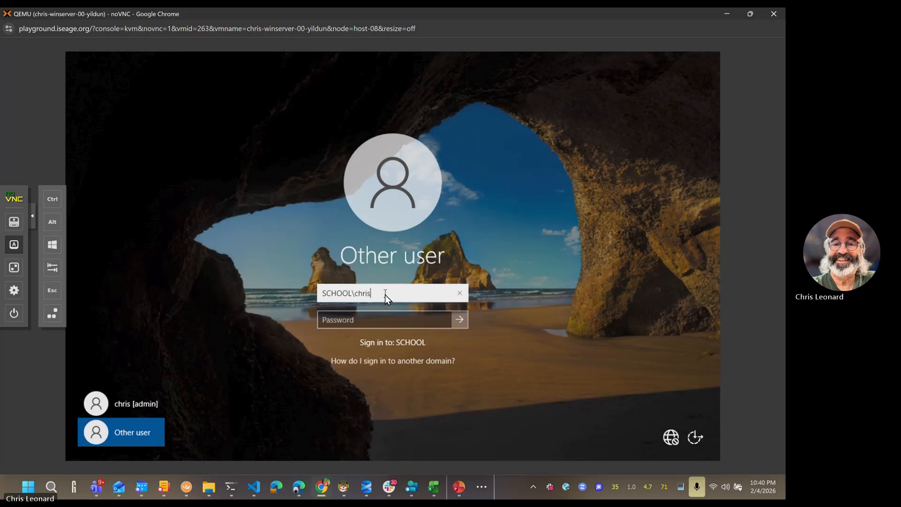
key(Left)
key(Left)
key(Left)
key(Left)
key(Left)
key(Left)
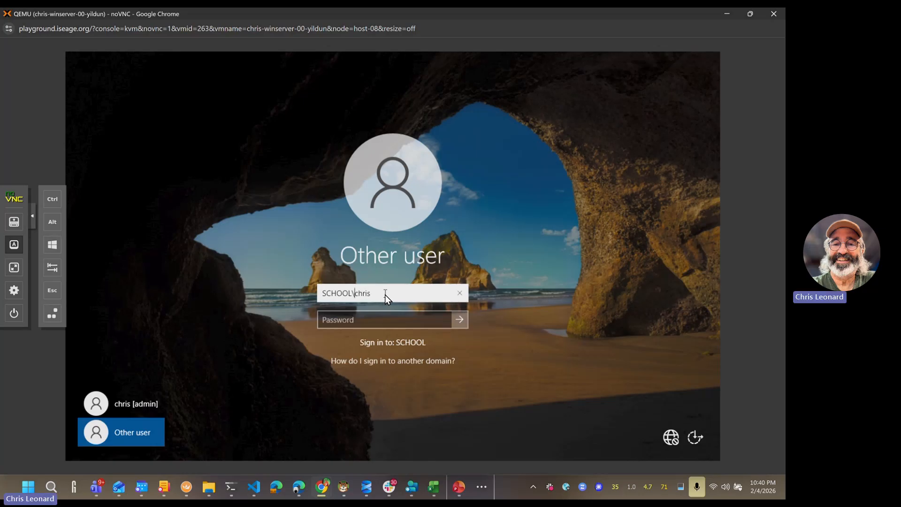
text(14)
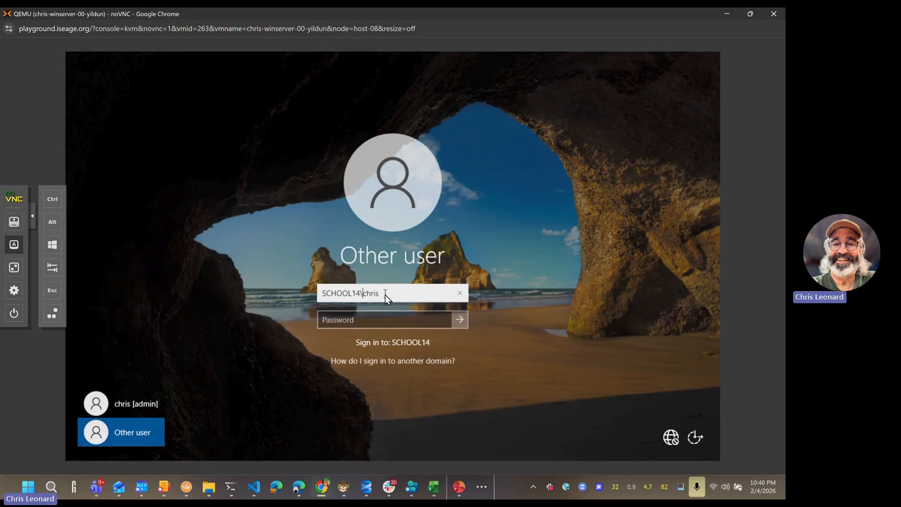
click(387, 318)
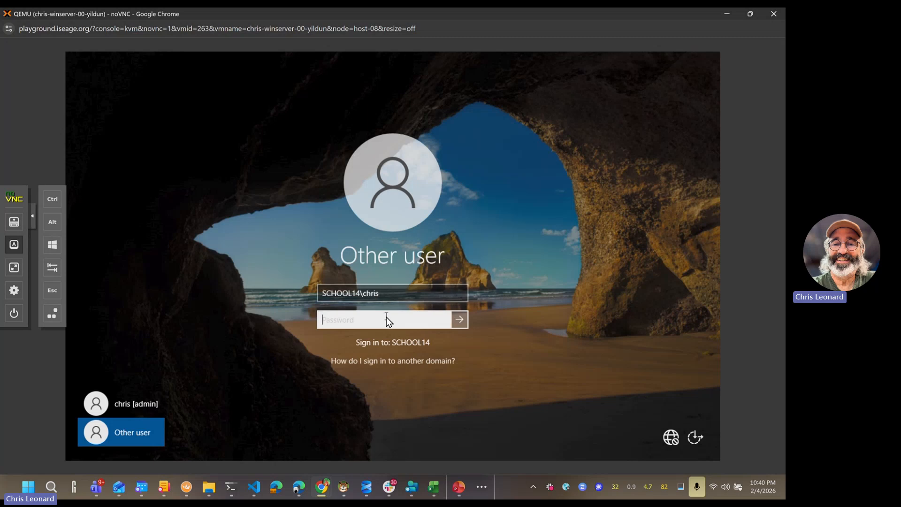
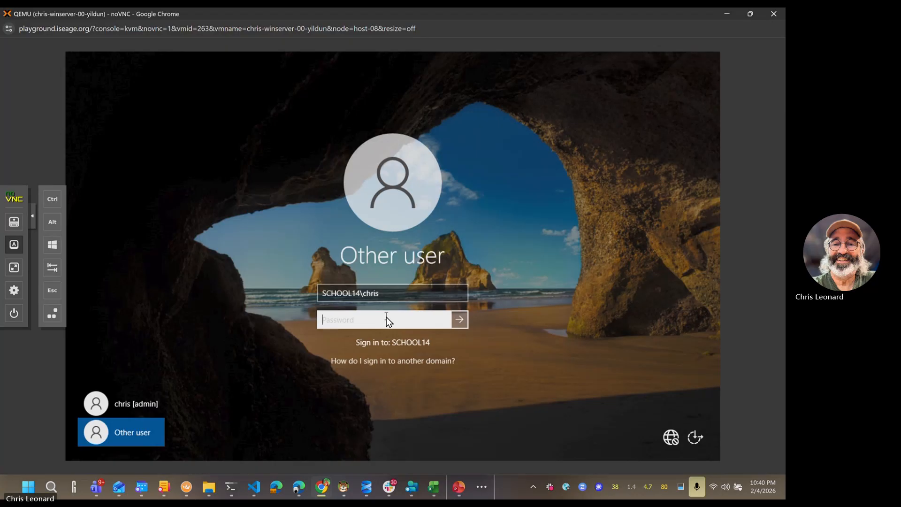
Step: Enter the domain user's password and sign in to the desktop with the Microsoft cartoon wallpaper
text(*********)
key(Return)
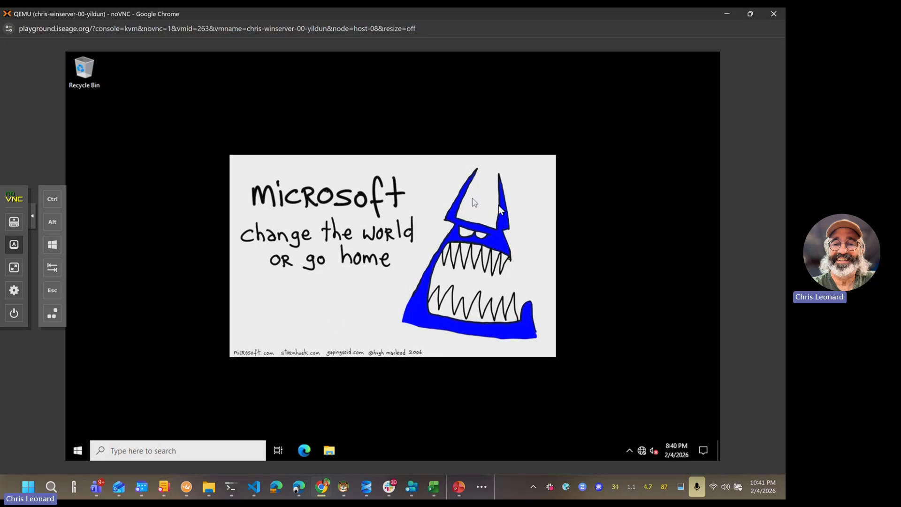
click(78, 449)
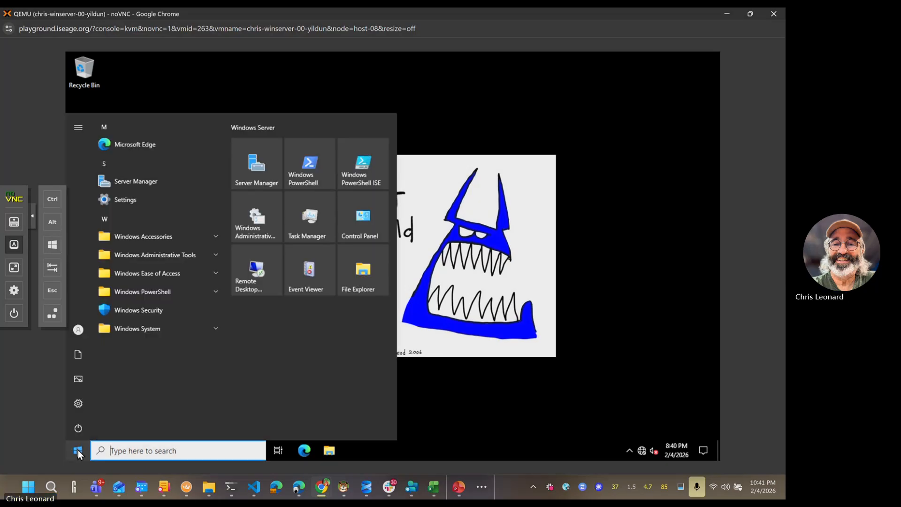
mouse_move(83, 402)
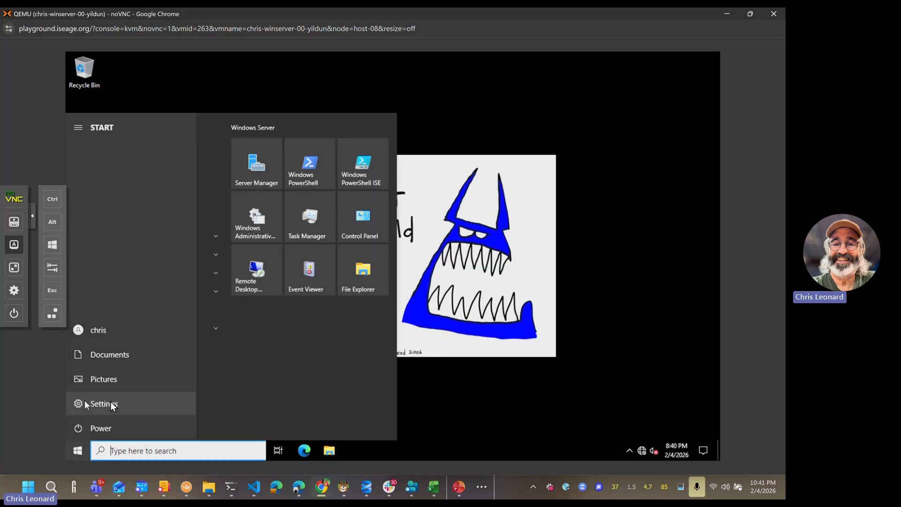
click(110, 403)
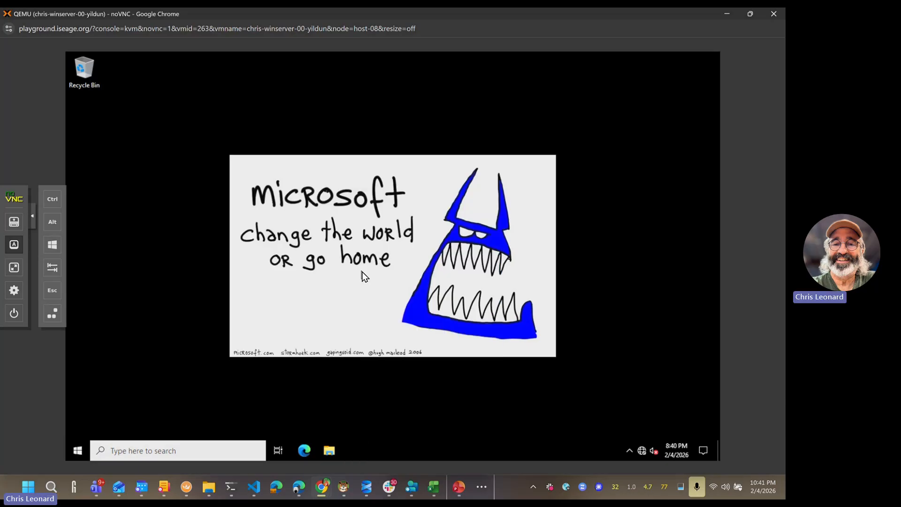
click(85, 450)
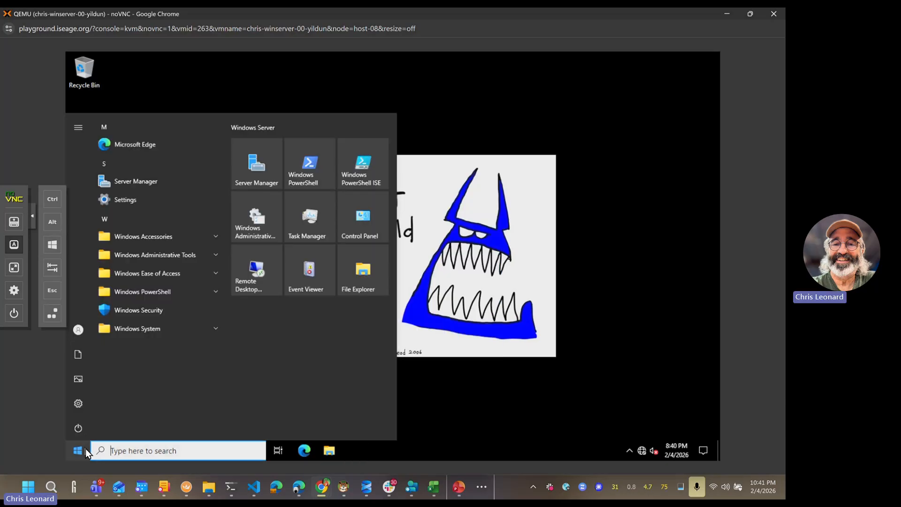
click(82, 405)
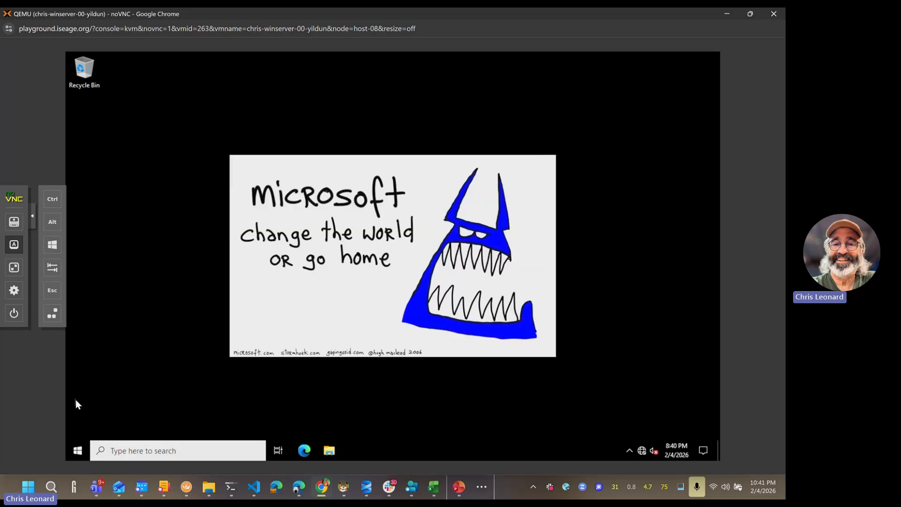
Step: Search 'control' from Start, launch Control Panel, and dismiss the resulting Restrictions error
click(79, 449)
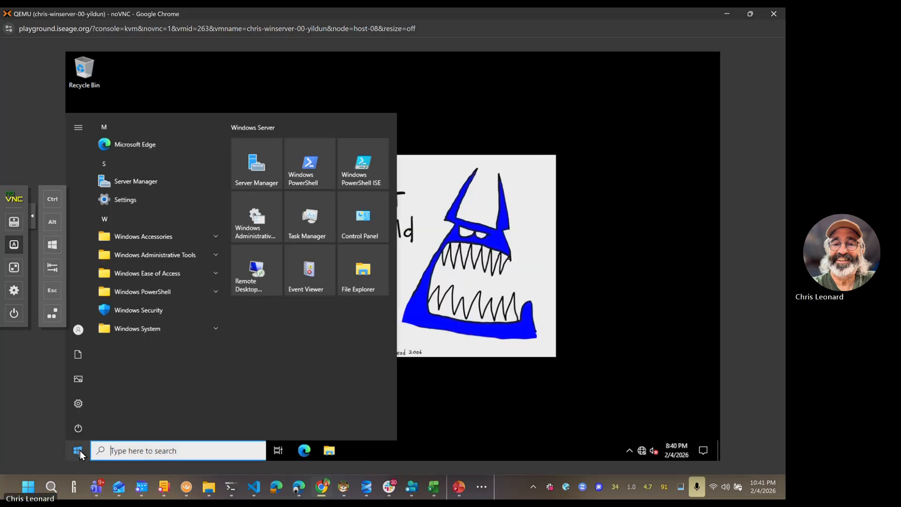
text(control)
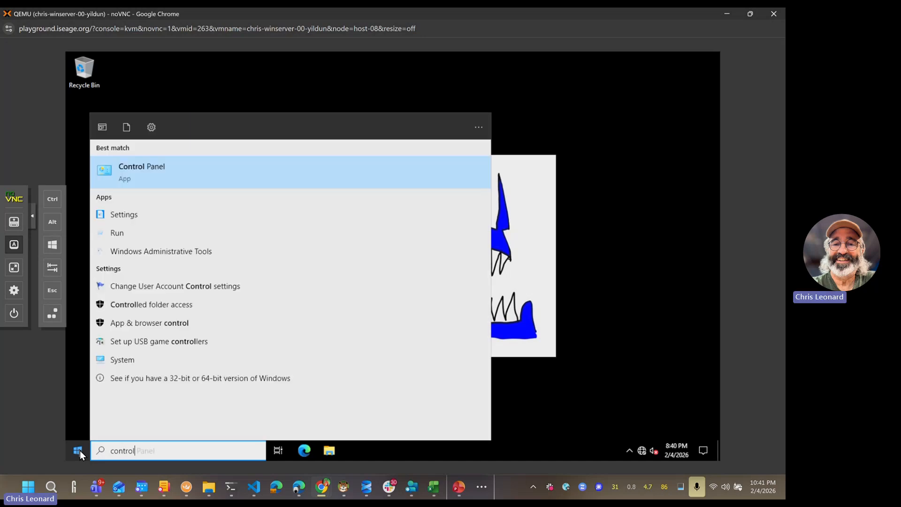
click(154, 177)
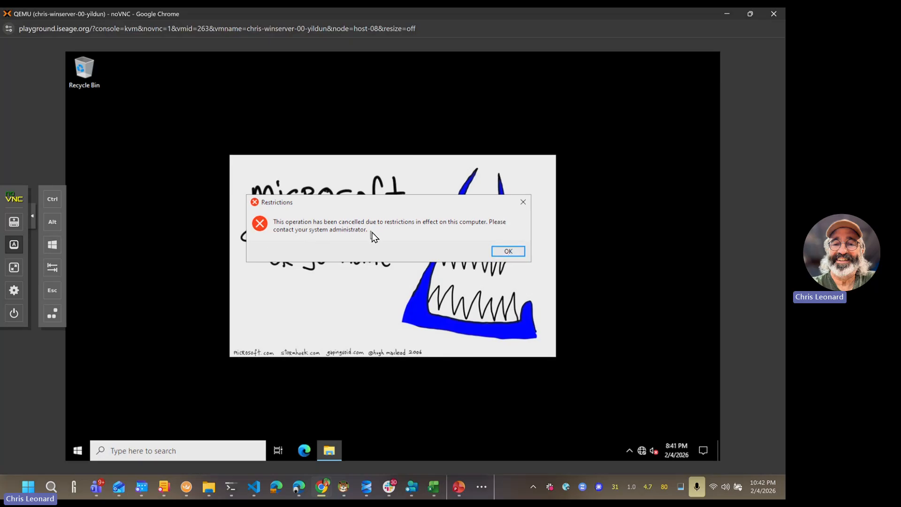
click(509, 251)
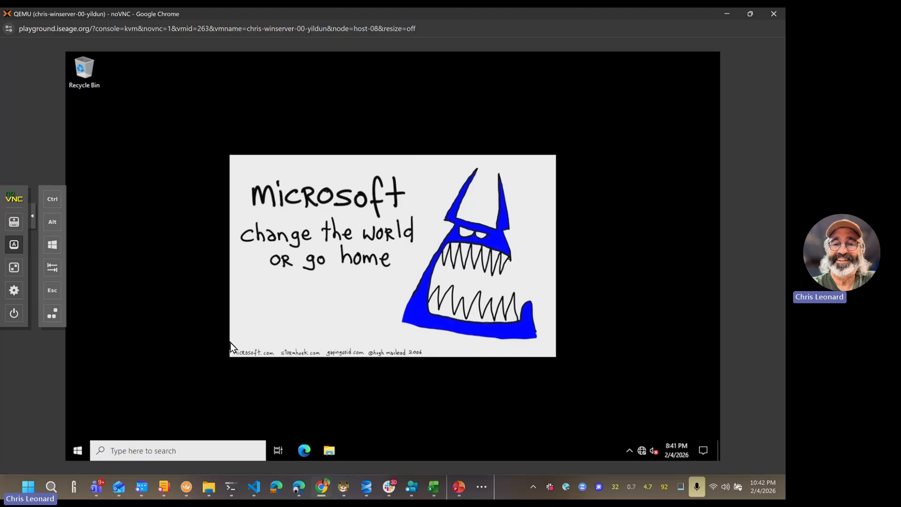
Step: Open the Start menu and close it again, leaving only the Microsoft wallpaper desktop
click(80, 453)
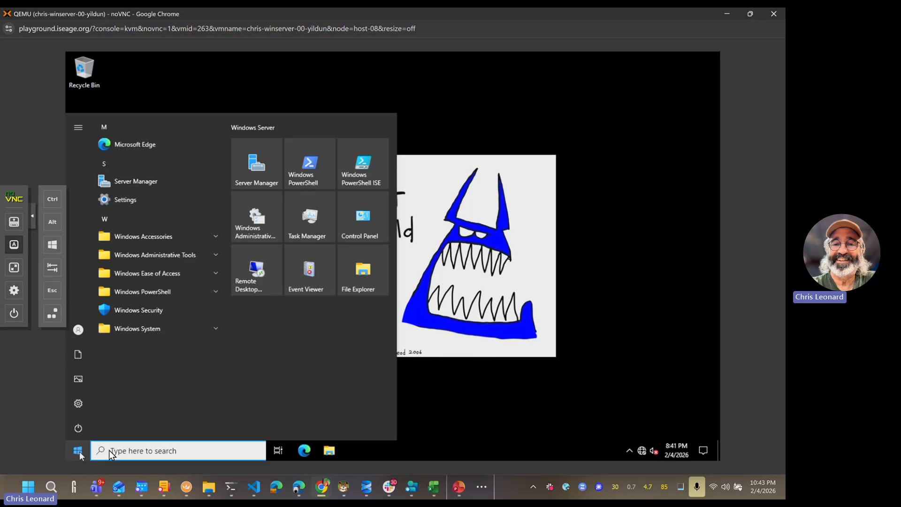
click(447, 414)
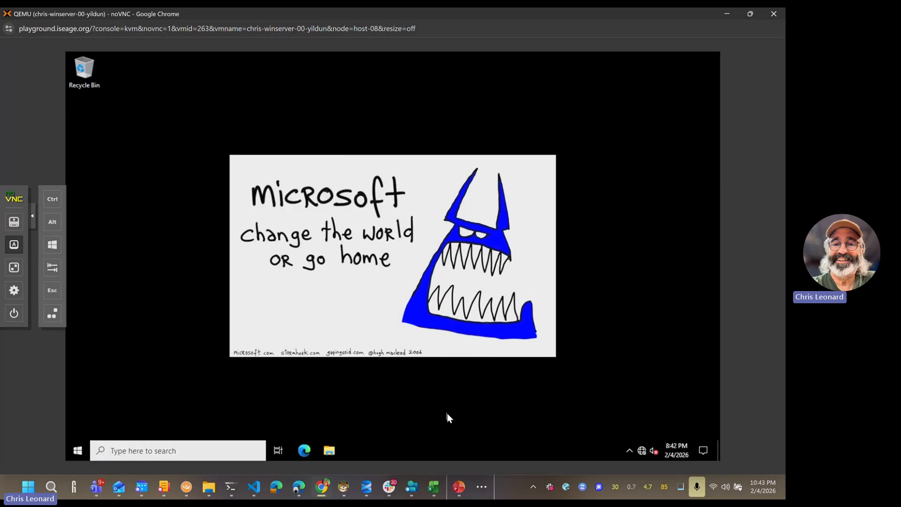